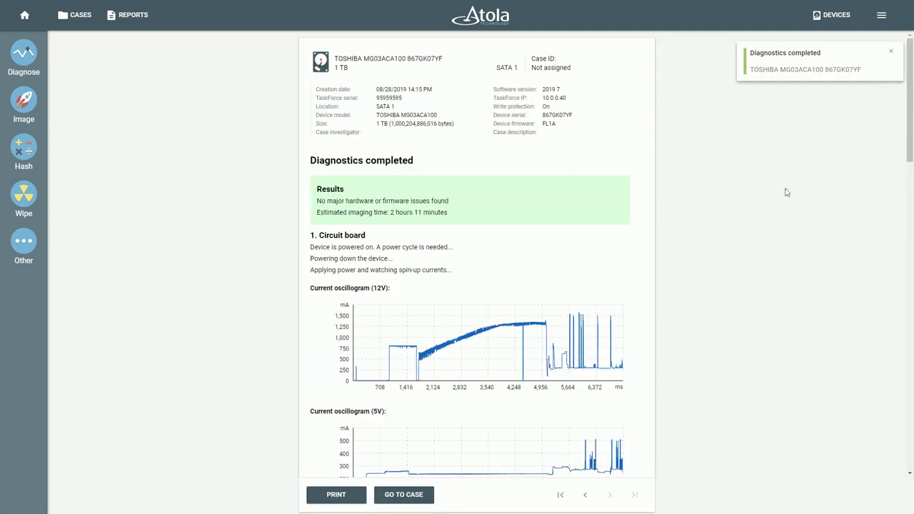
Start imaging the TOSHIBA MG03ACA100 on SATA 1 to the TOSHIBA HDWE140 on SATA 2 with default settings, accepting the target overwrite.
drag(912, 106, 904, 429)
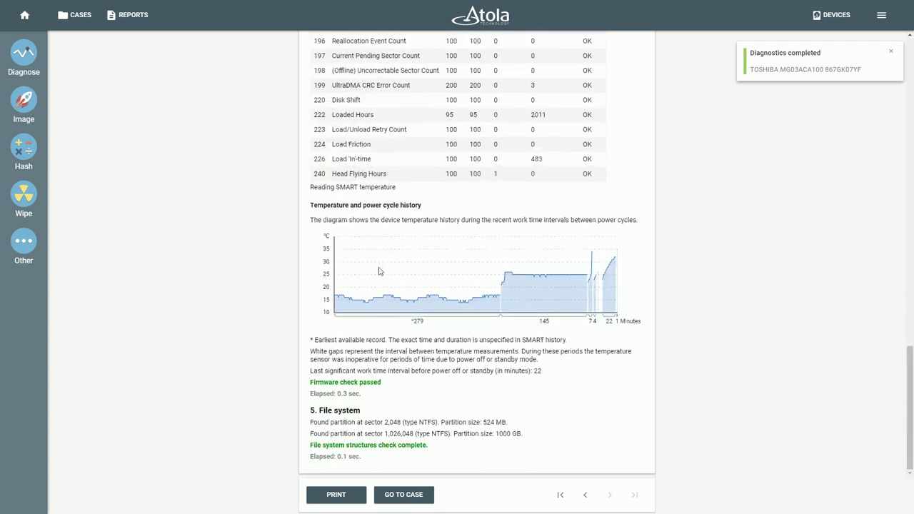
click(25, 99)
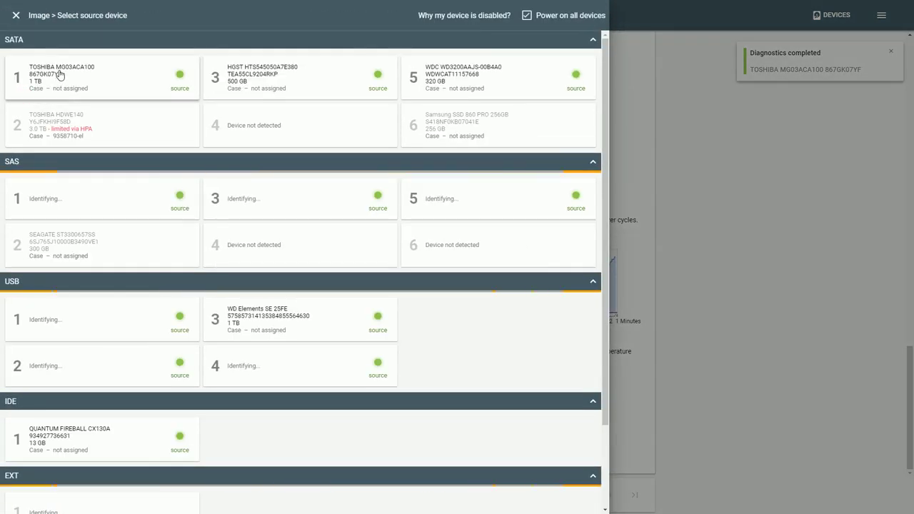
click(60, 75)
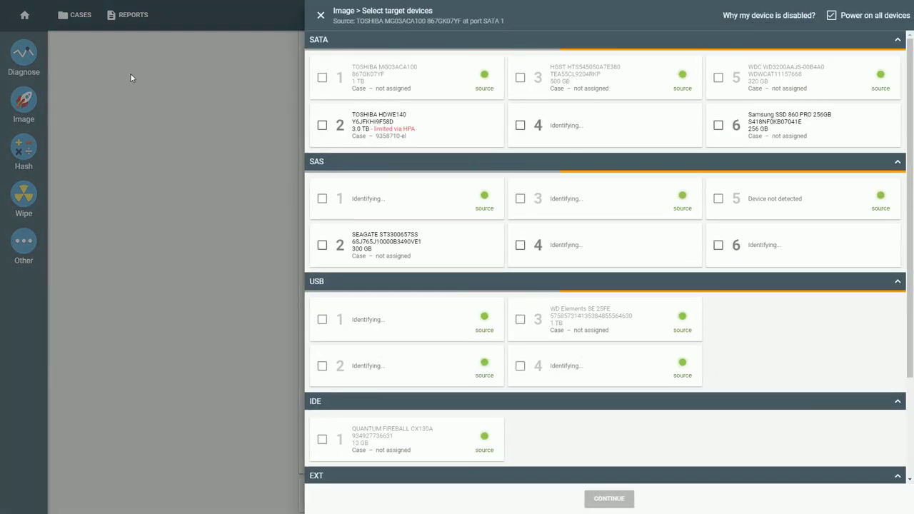
click(322, 124)
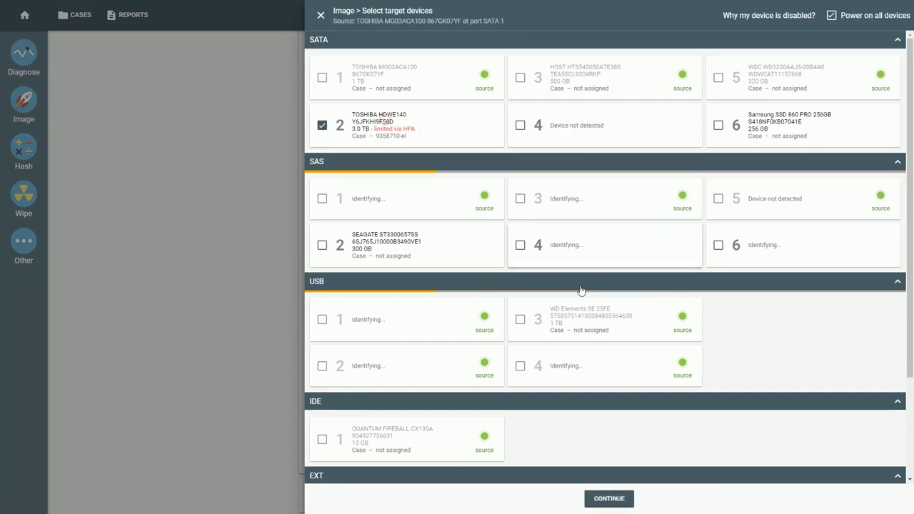
click(610, 498)
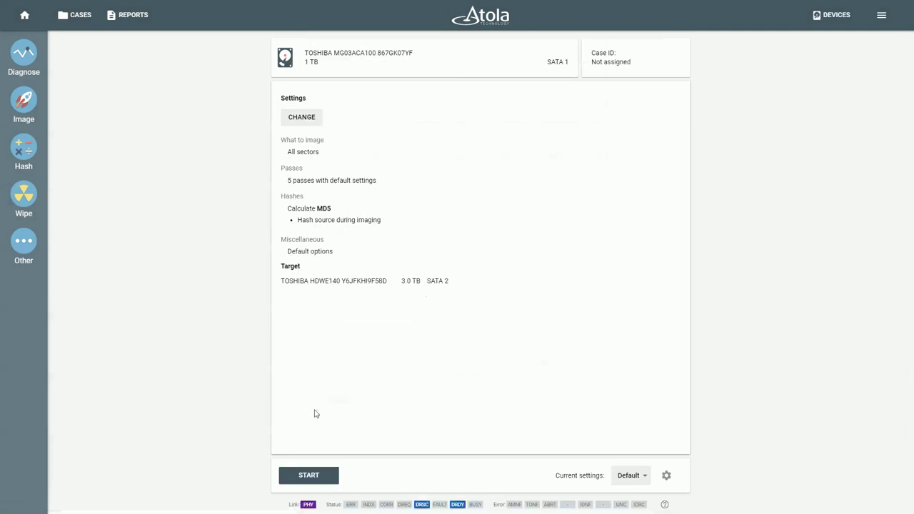
click(306, 476)
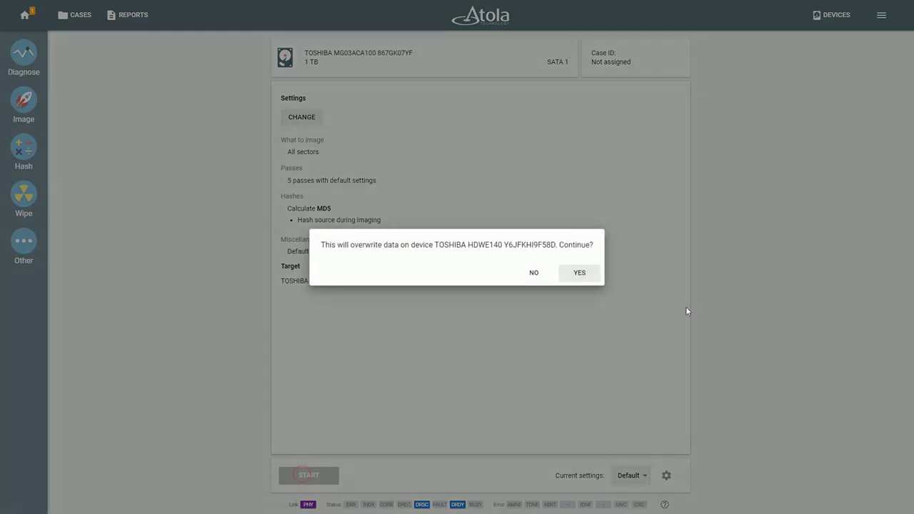
click(580, 272)
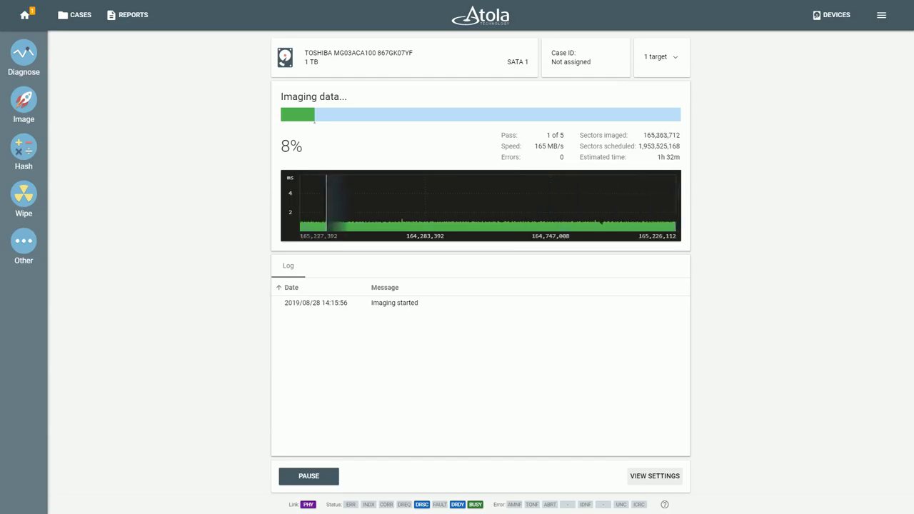
Start an MD5 hash calculation over the full sector range of the WD Elements SE 25FE drive on USB 3.
click(30, 21)
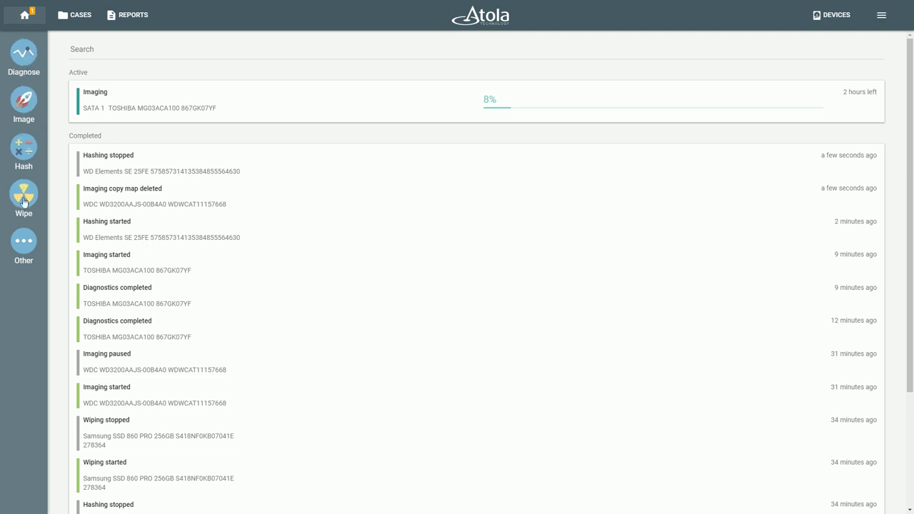
click(25, 243)
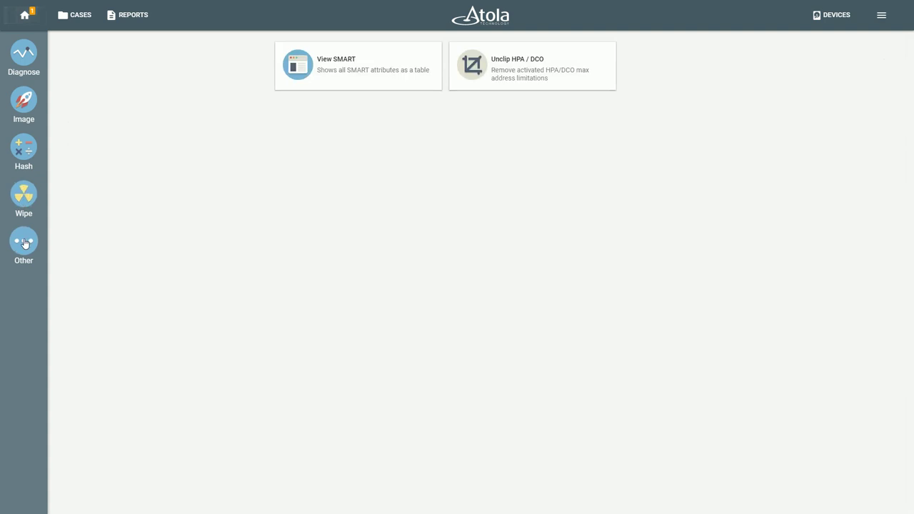
click(24, 148)
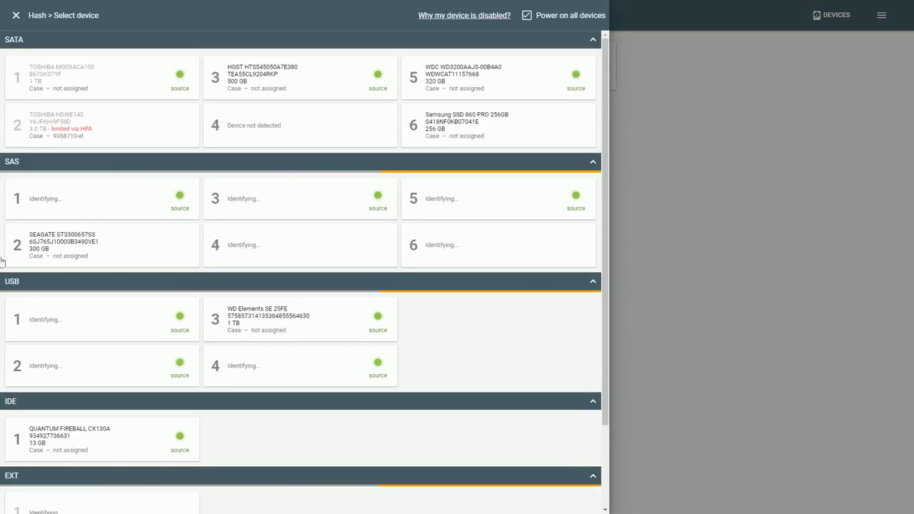
scroll(39, 488, down, 1)
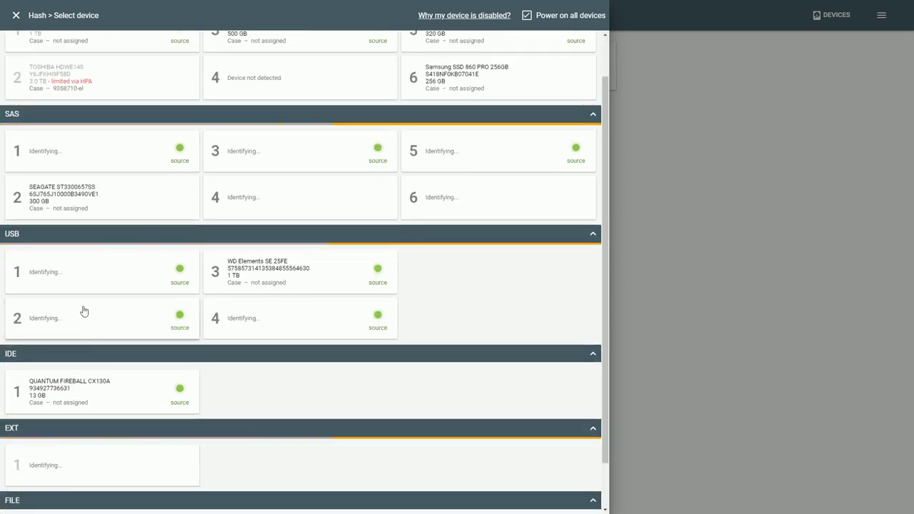
scroll(84, 311, up, 1)
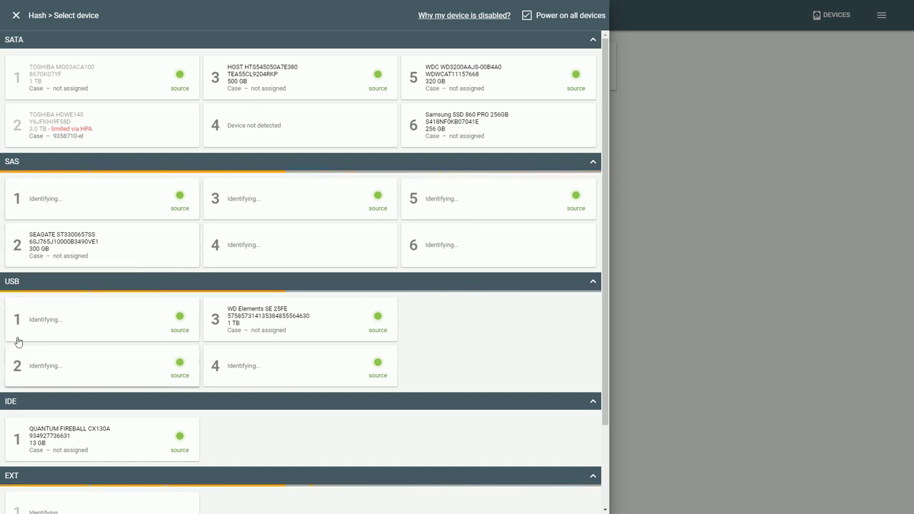
scroll(18, 300, down, 1)
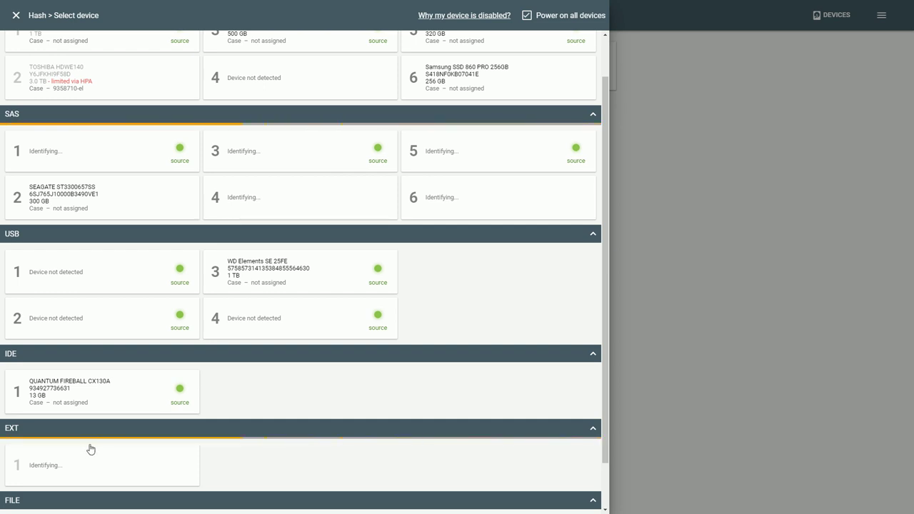
scroll(90, 448, up, 1)
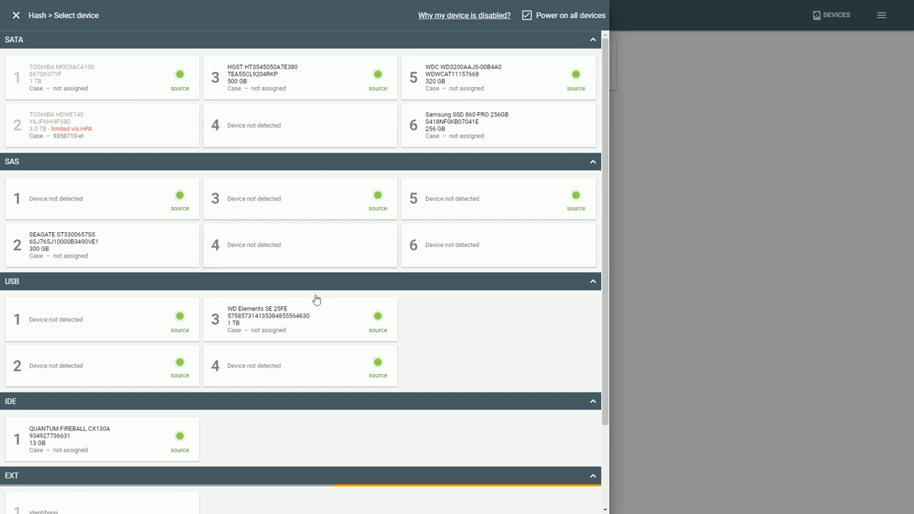
click(290, 327)
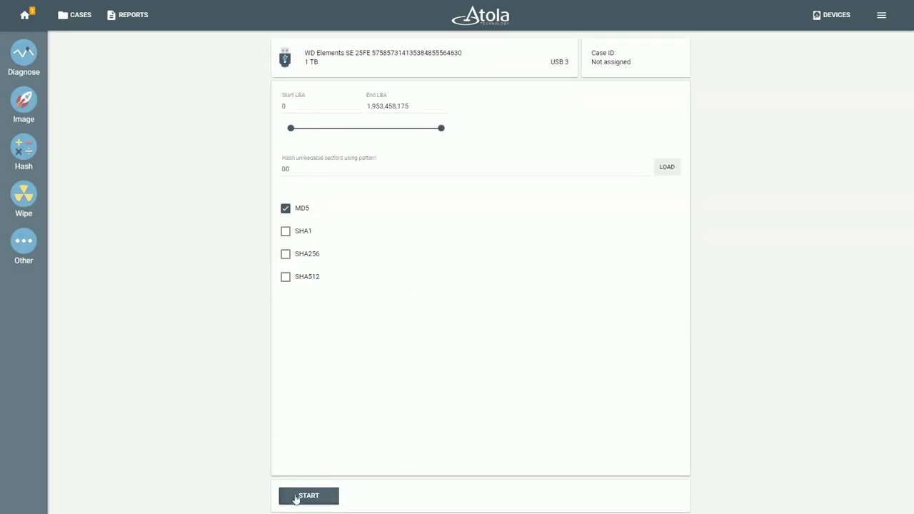
click(309, 495)
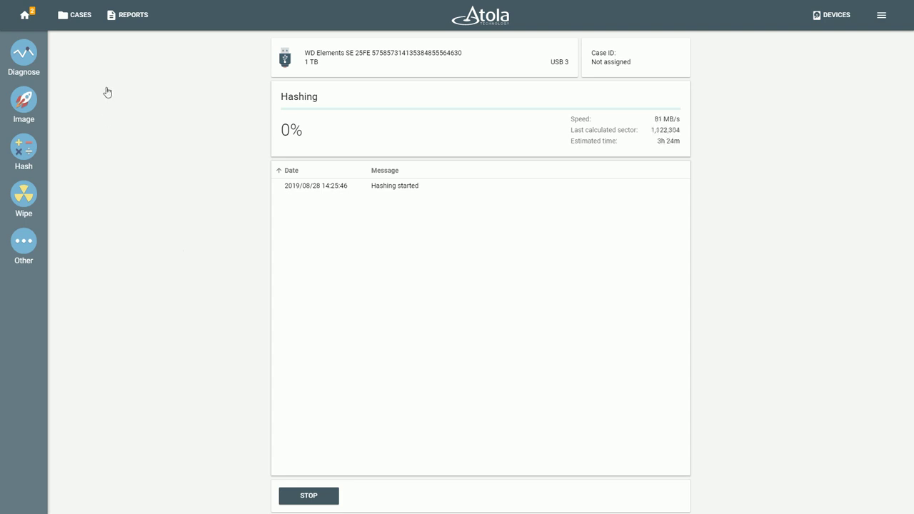
Set up an imaging task with the WDC WD3200AAJS on SATA 5 as source and the SEAGATE ST3300657SS on SAS 2 as target.
click(25, 16)
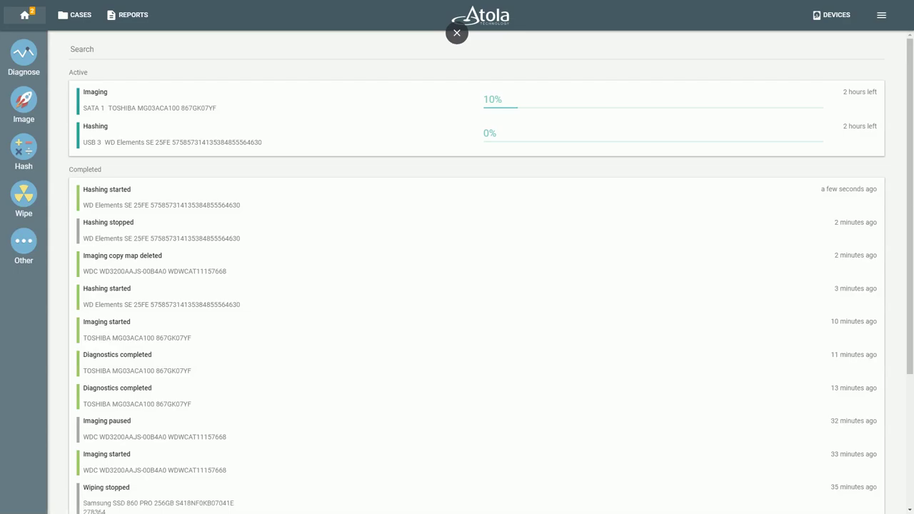
click(23, 99)
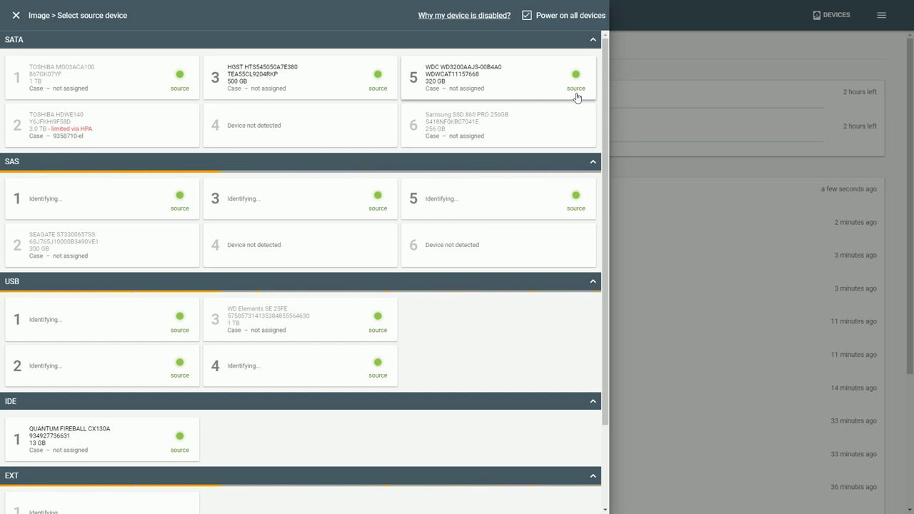
click(480, 131)
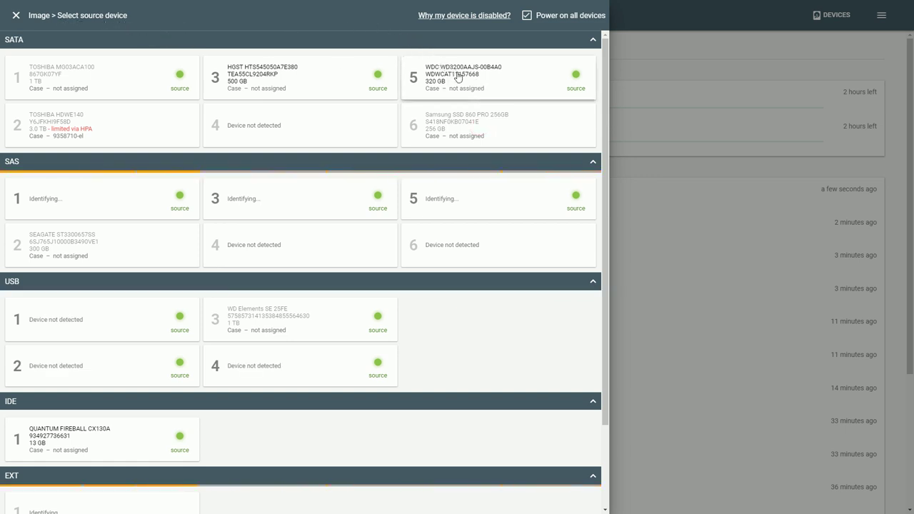
click(459, 77)
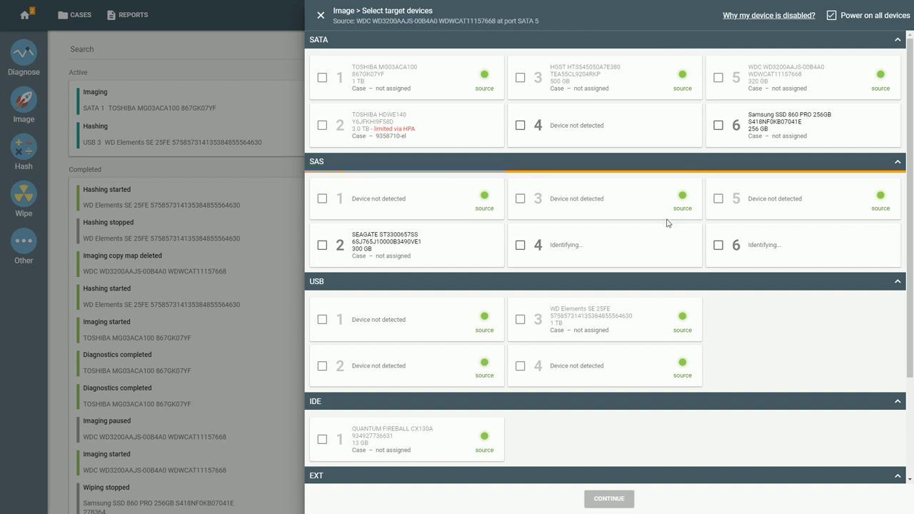
scroll(623, 230, down, 1)
scroll(623, 230, up, 1)
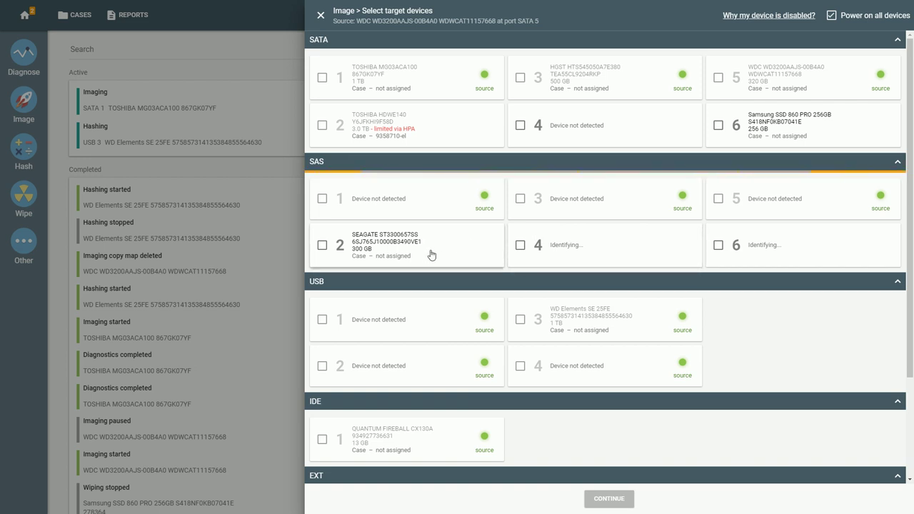
click(434, 255)
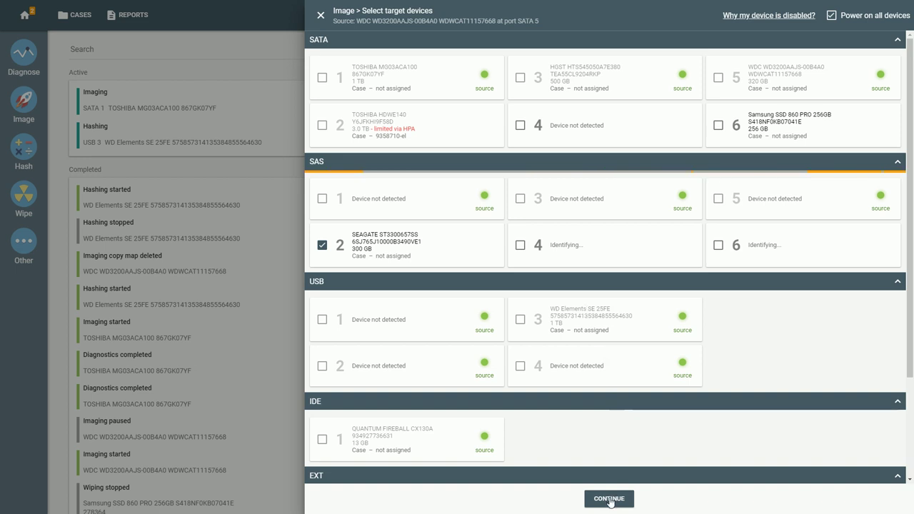
click(609, 498)
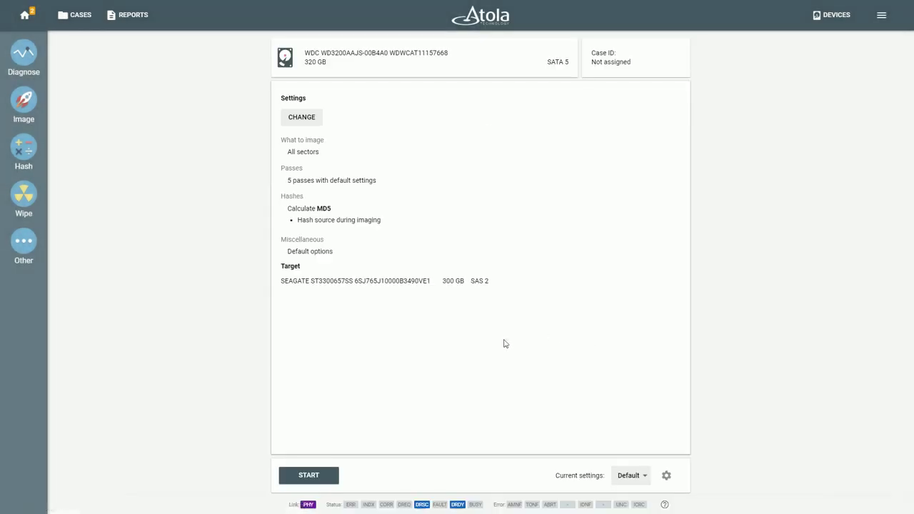
Start the imaging task with default settings, accepting the smaller target and the overwriting of its data.
click(310, 476)
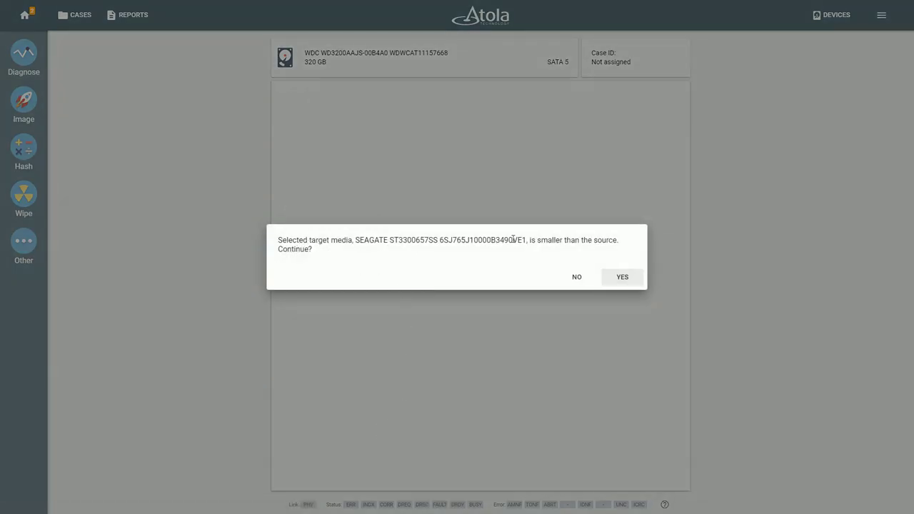
click(623, 283)
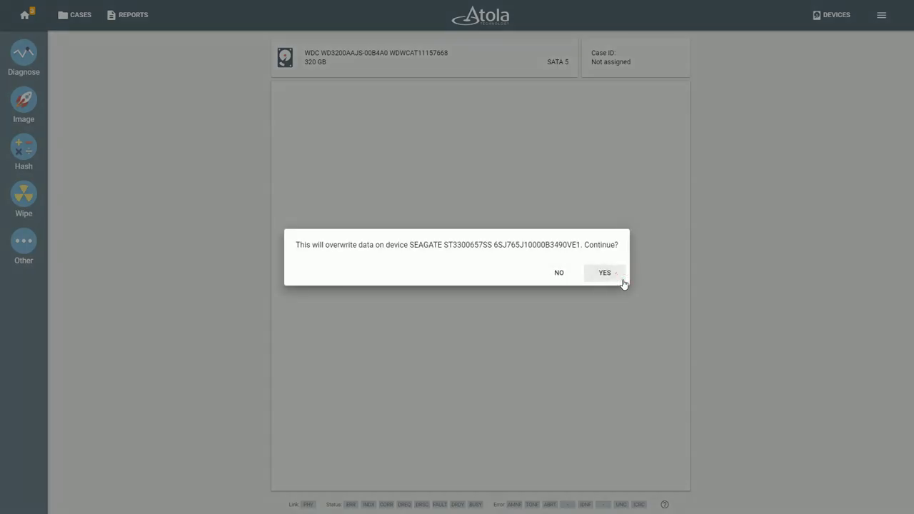
click(623, 282)
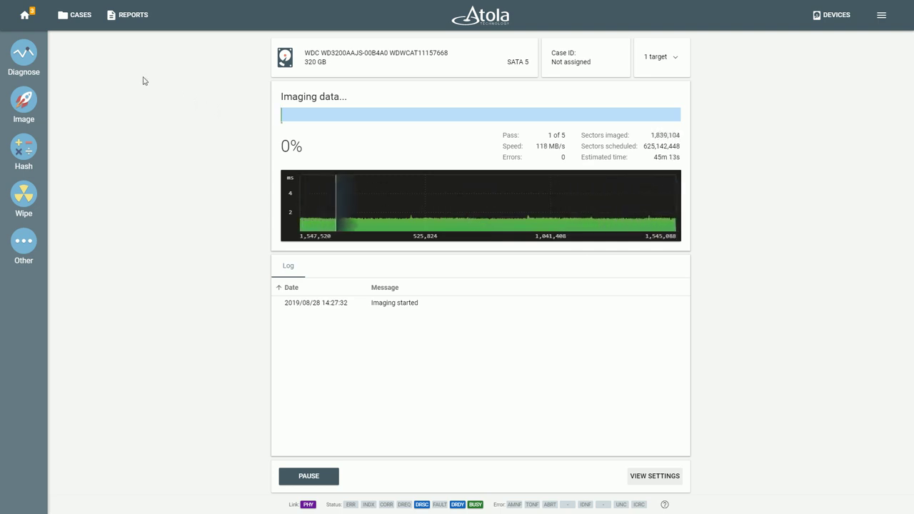
Review the progress of each active task on the home page: the SATA 5 imaging, SATA 1 imaging and USB 3 hashing.
click(24, 16)
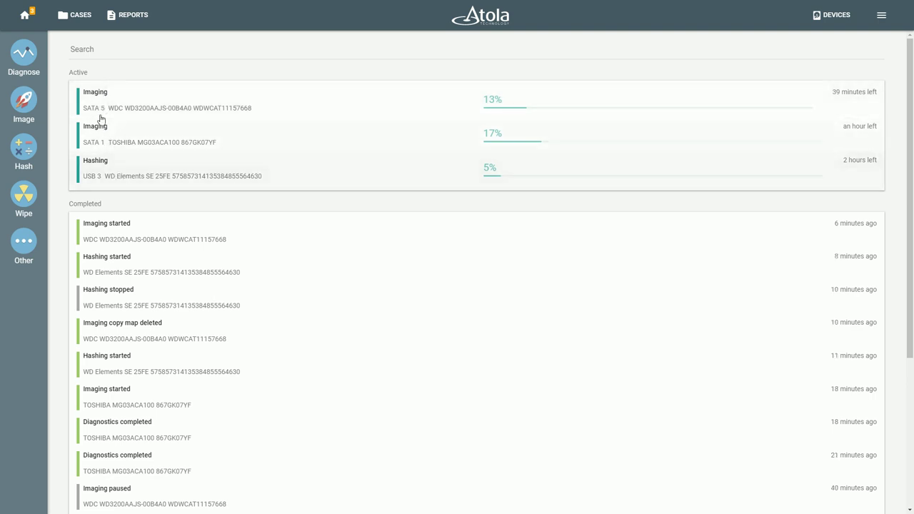
double_click(78, 72)
click(168, 72)
click(200, 101)
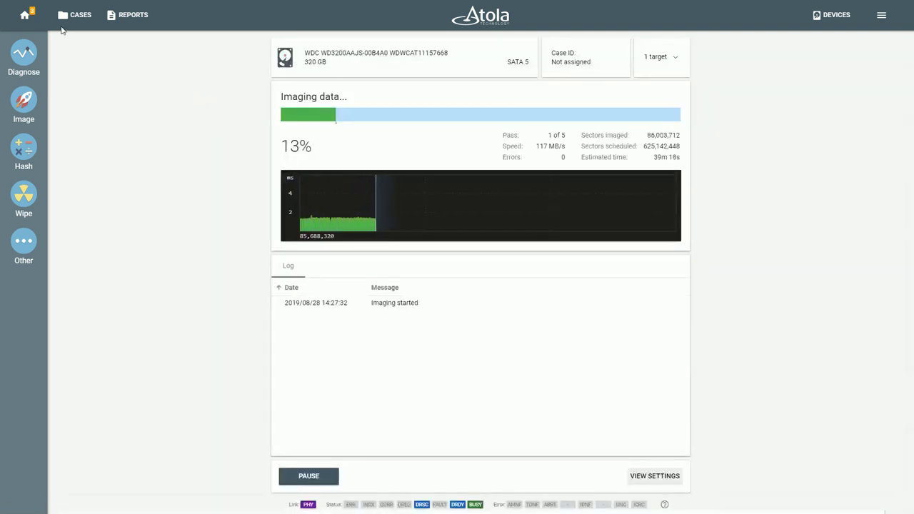
click(24, 15)
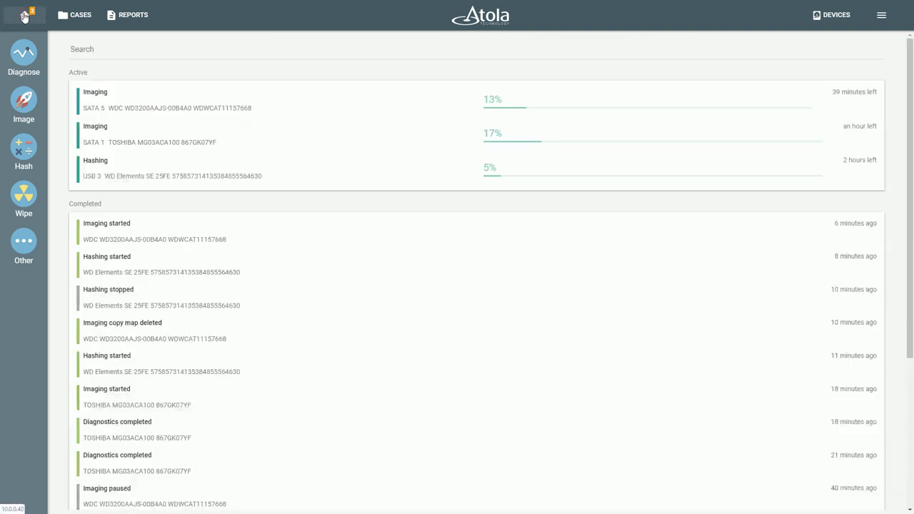
click(158, 144)
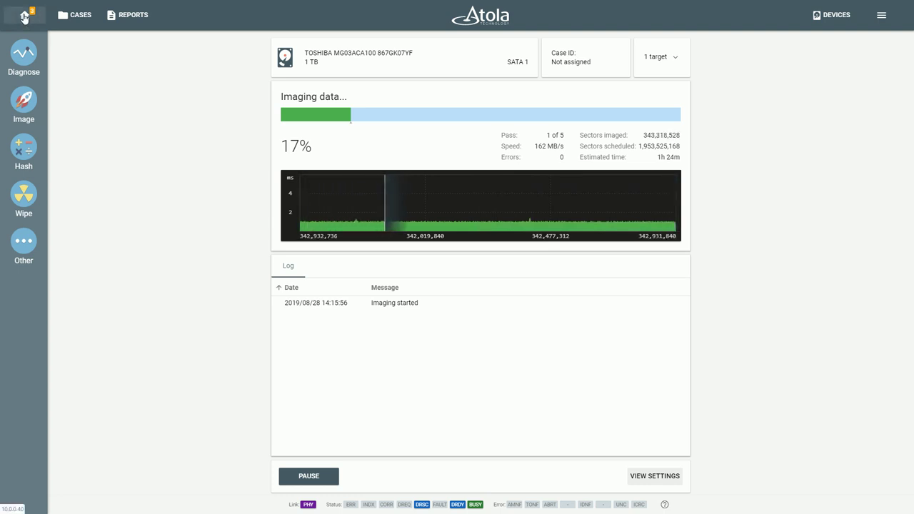
click(24, 15)
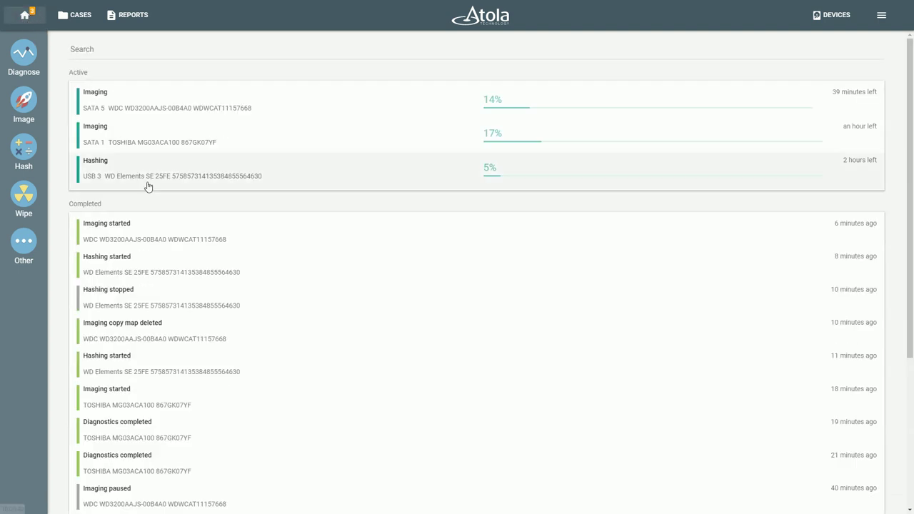
click(148, 186)
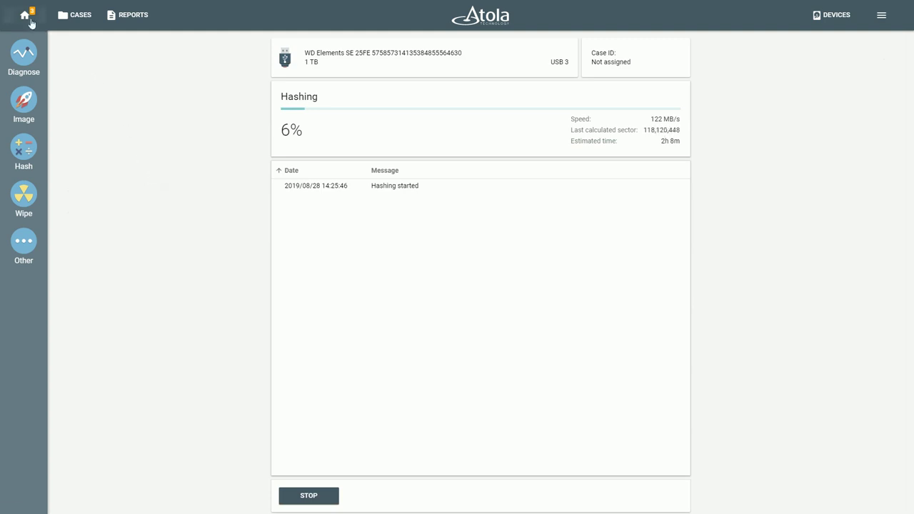
click(31, 23)
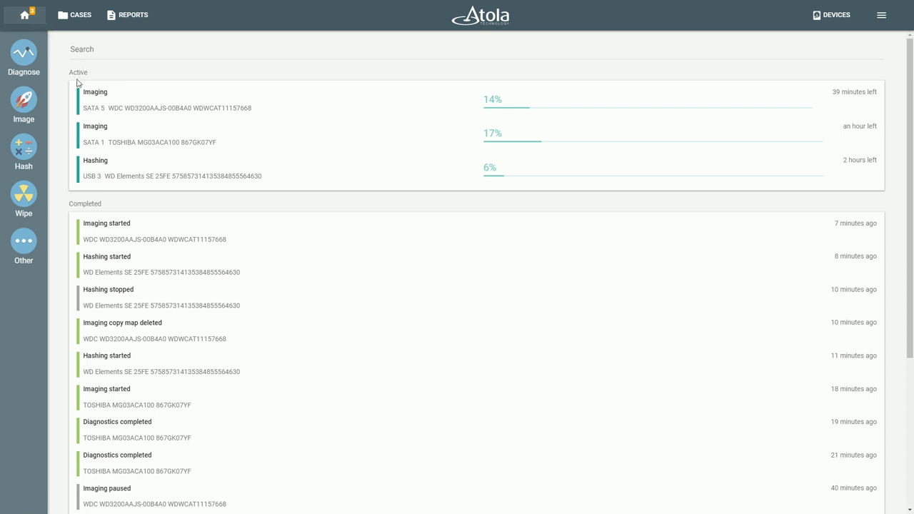
Open the latest "Imaging started" report for the WDC WD3200AAJS from the completed operations.
double_click(80, 204)
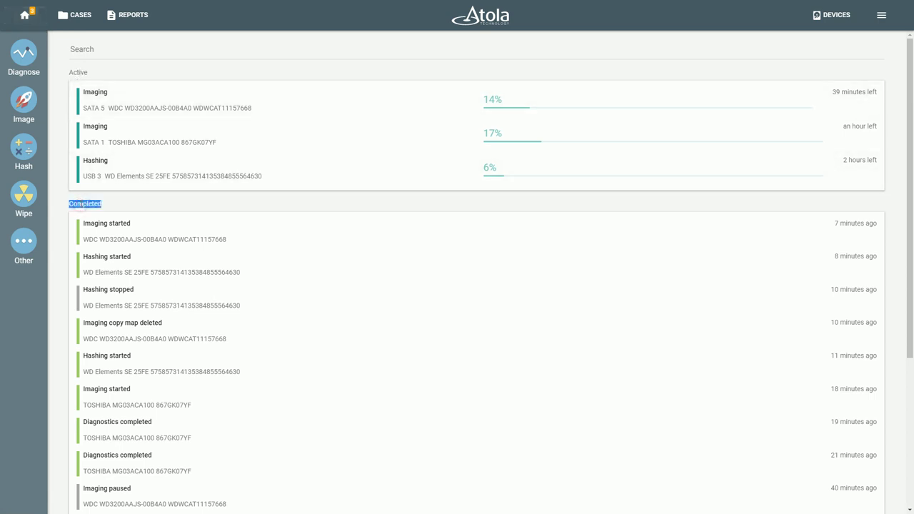
click(119, 208)
click(186, 233)
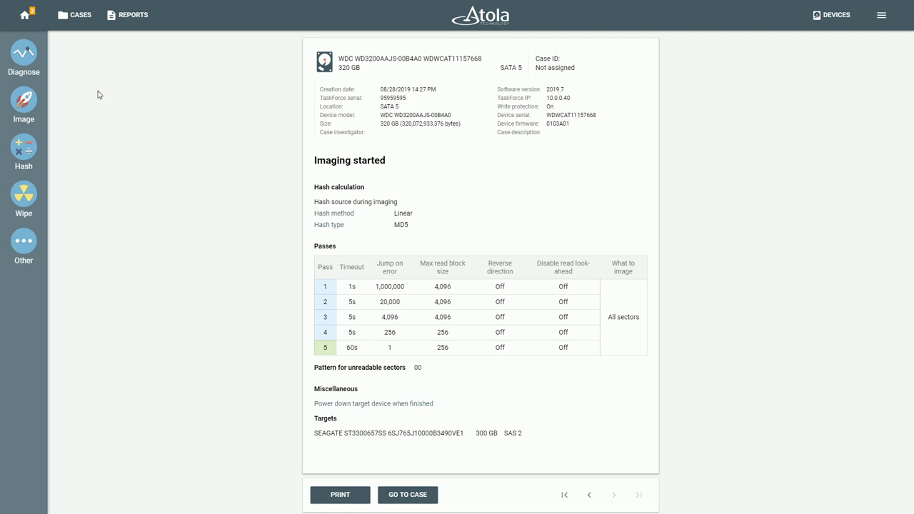
Open the latest "Diagnostics completed" report for the TOSHIBA MG03ACA100 and read it from the circuit board to the file system section.
click(25, 17)
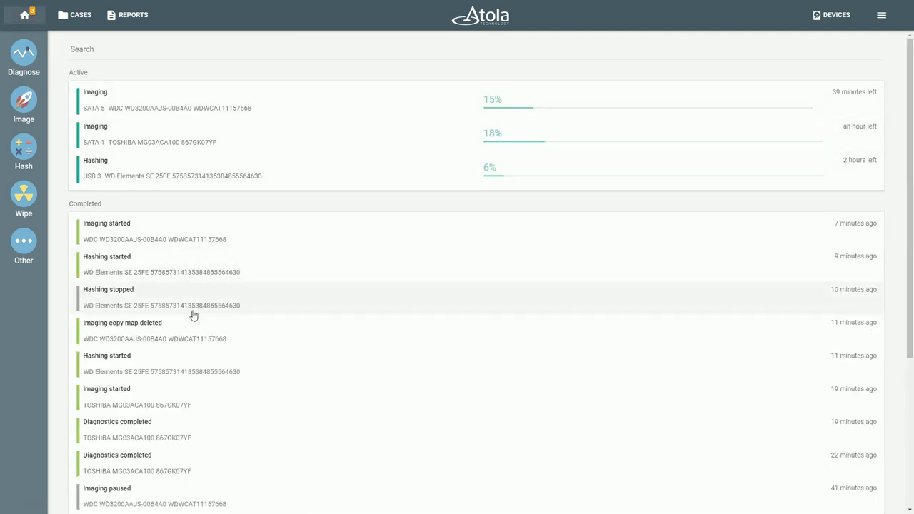
click(184, 438)
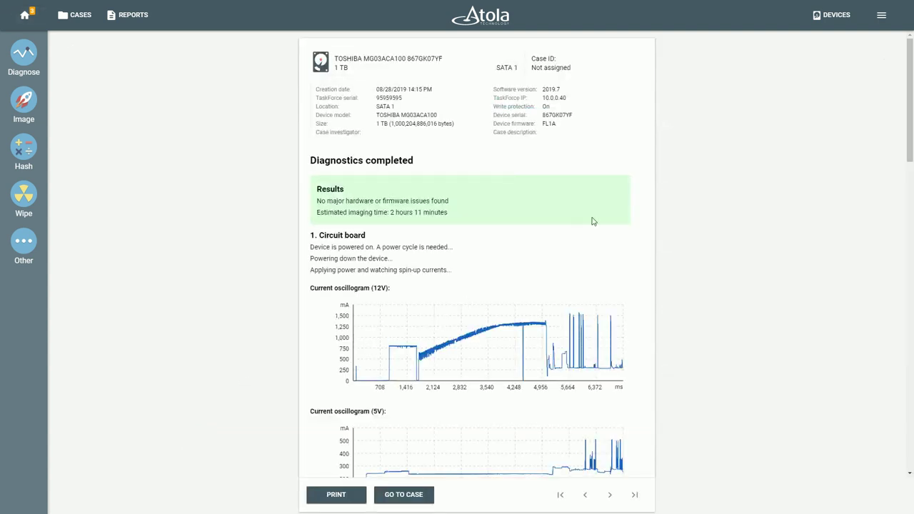
scroll(912, 112, down, 2)
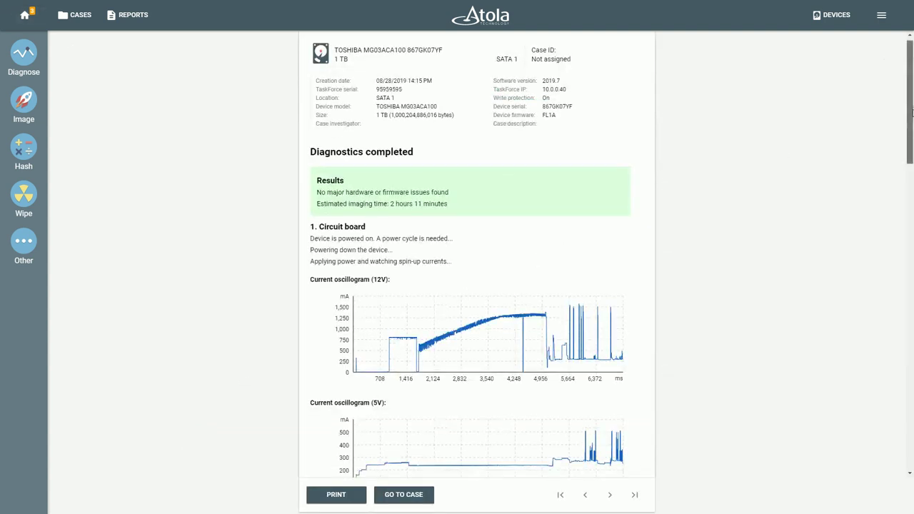
click(909, 244)
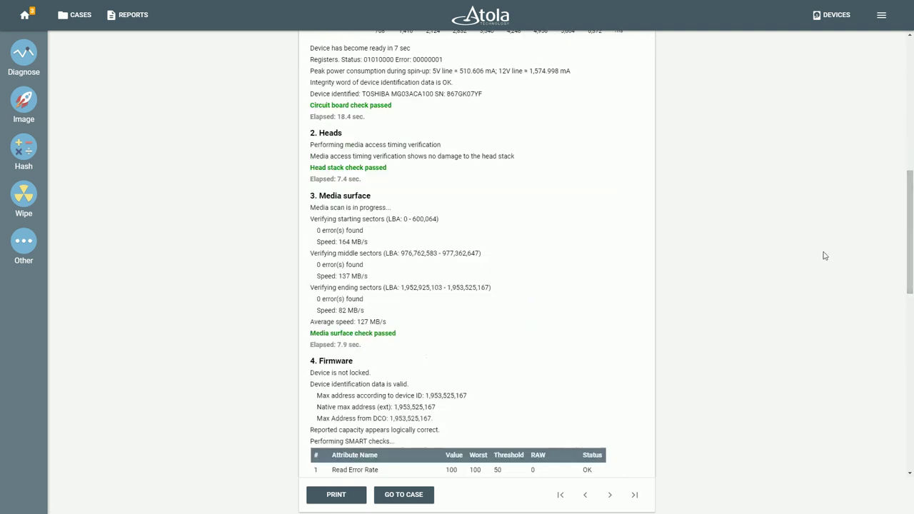
scroll(610, 247, down, 5)
scroll(607, 246, down, 4)
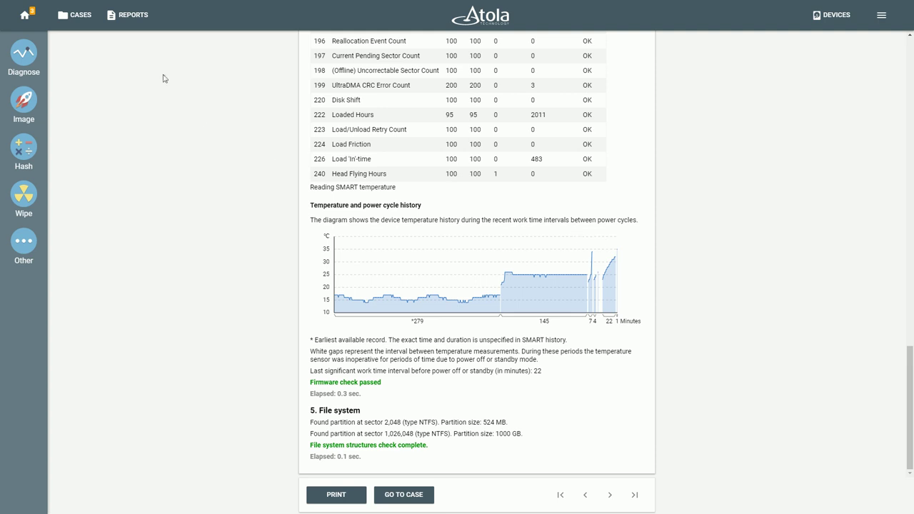
Display the current overall performance from the home page and start hashing the Samsung SSD 860 PRO 256GB on SATA 6.
click(27, 17)
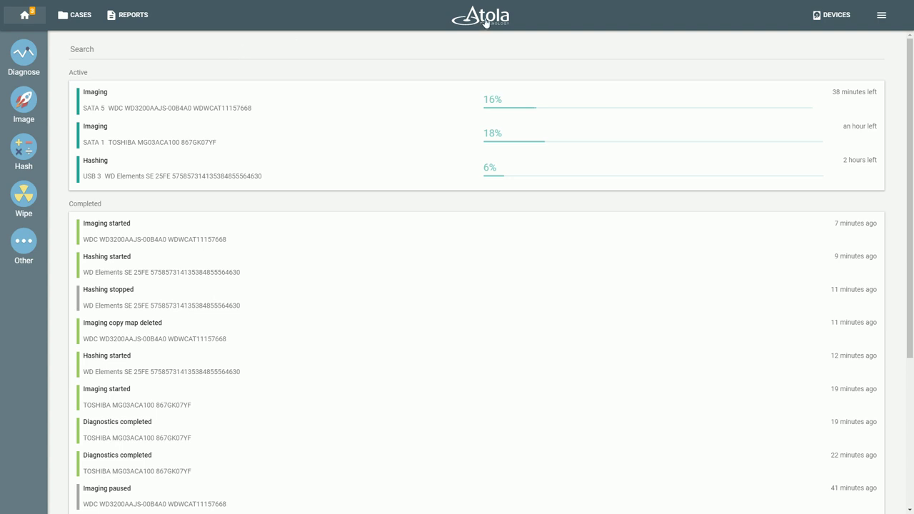
mouse_move(485, 22)
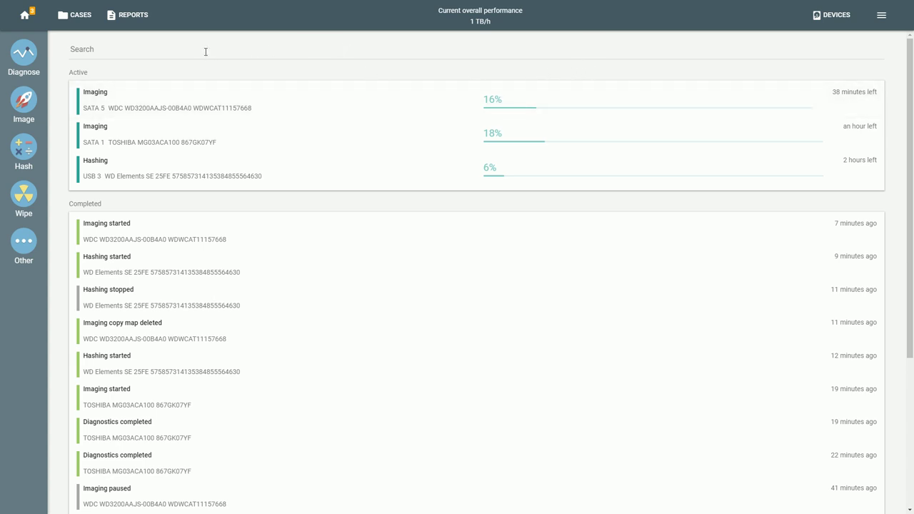
click(26, 150)
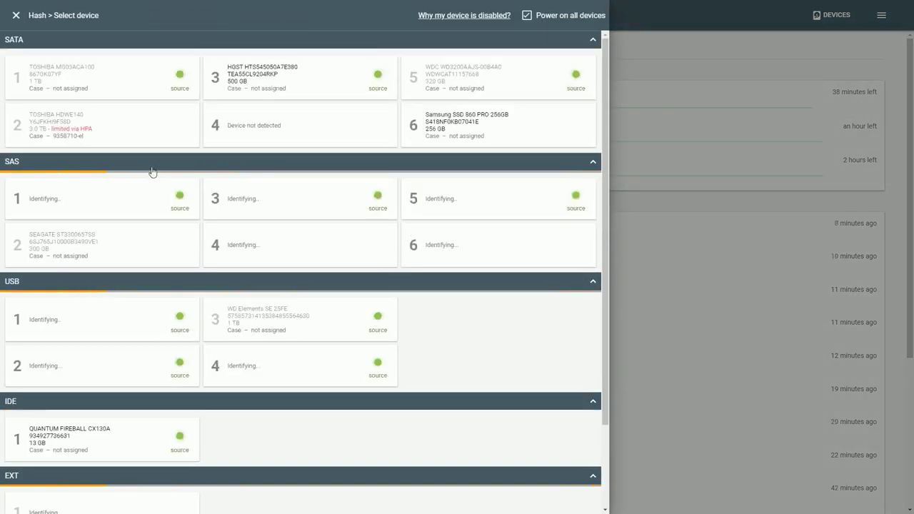
click(464, 122)
click(310, 473)
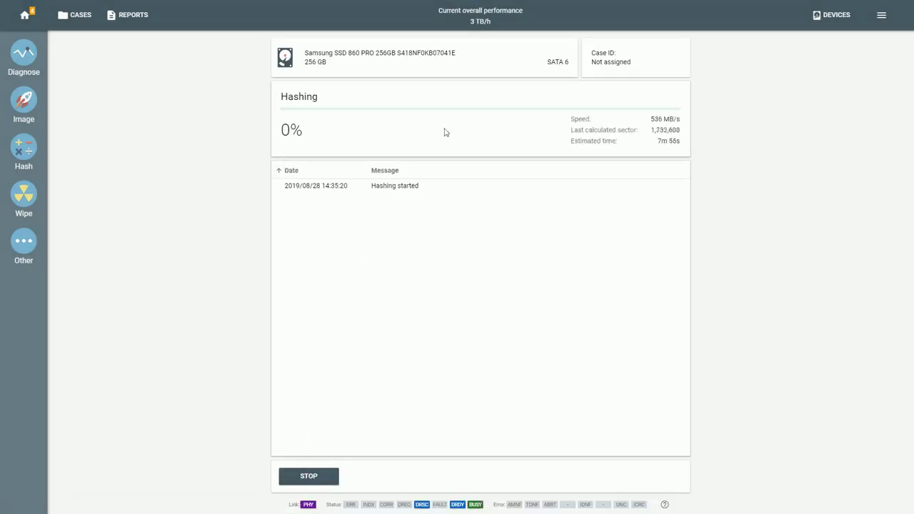
Filter the completed operations on the home page by "Diagnostics" and clear that filter again.
click(25, 15)
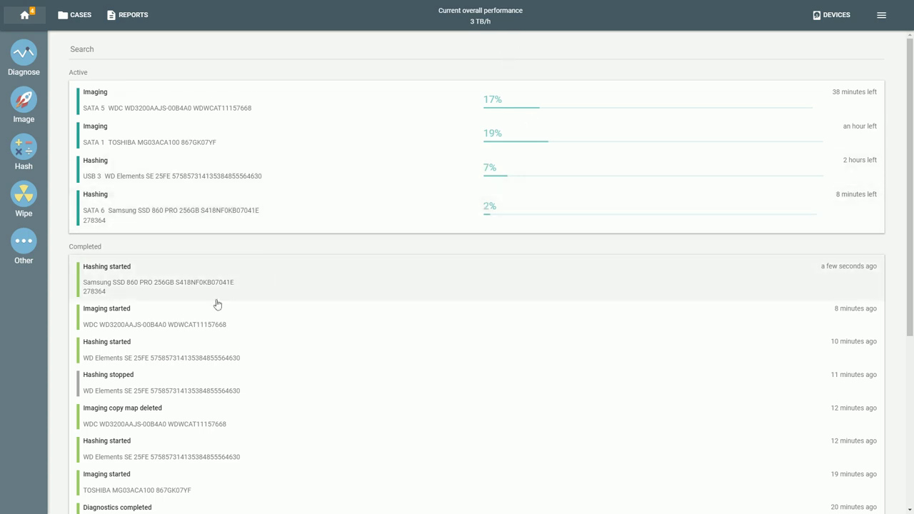
click(103, 48)
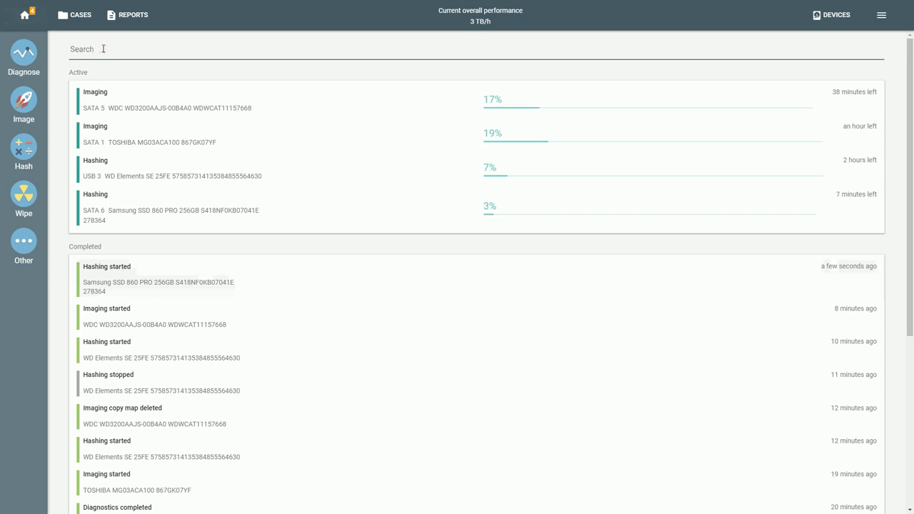
text(iagnostics)
key(Return)
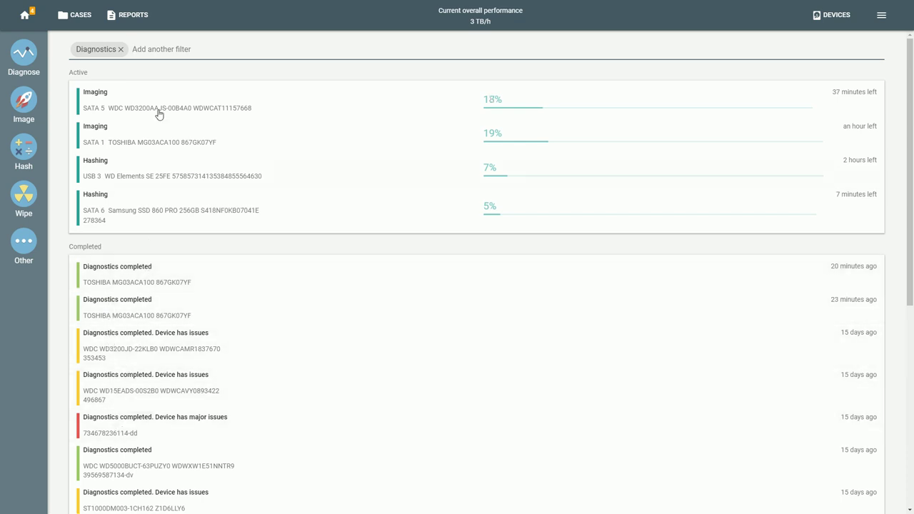
key(BackSpace)
key(BackSpace)
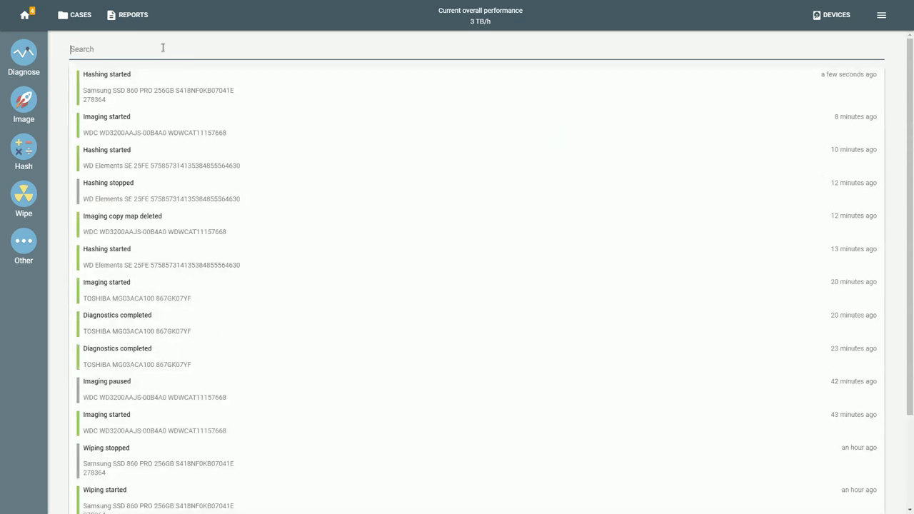
Filter the completed operations by both "Samsung" and "Diagnostics".
text(Samsung)
key(Return)
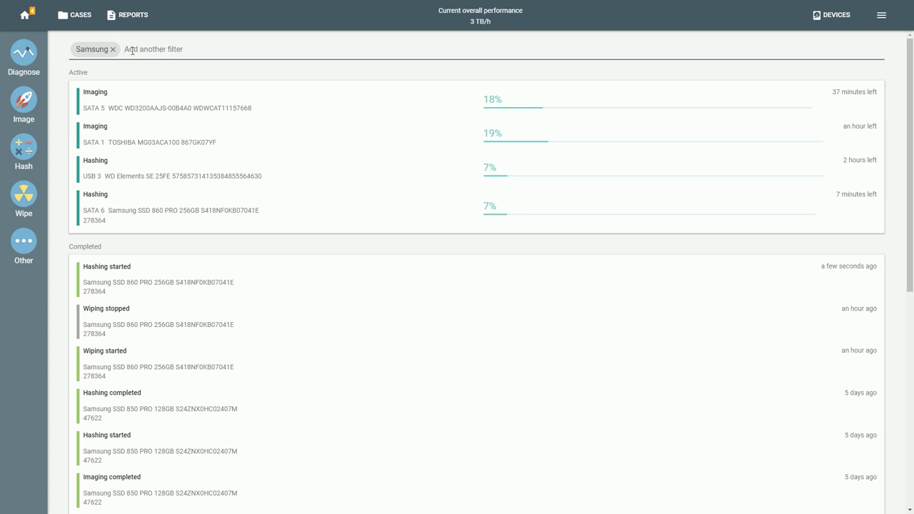
text(Diagnostics)
key(Return)
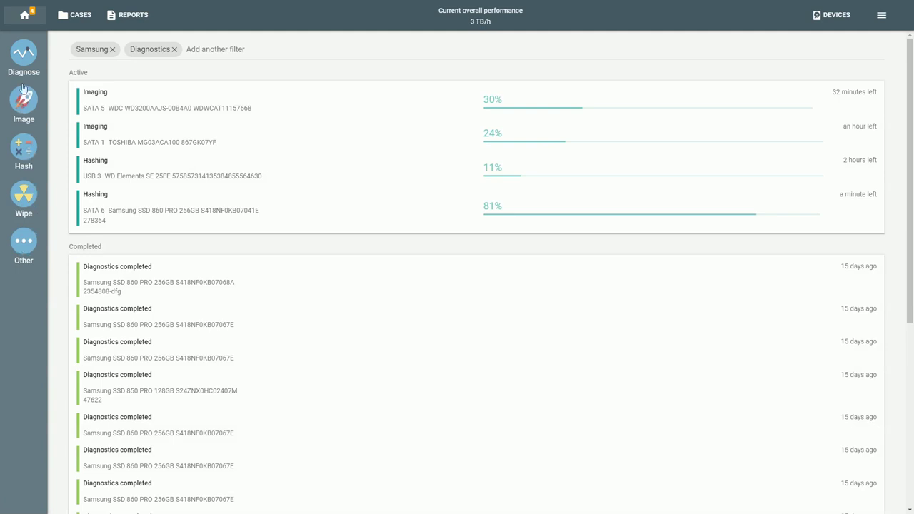
Run diagnostics on the SATA 3 device and check its report for the disk share not associated with any partition.
click(24, 57)
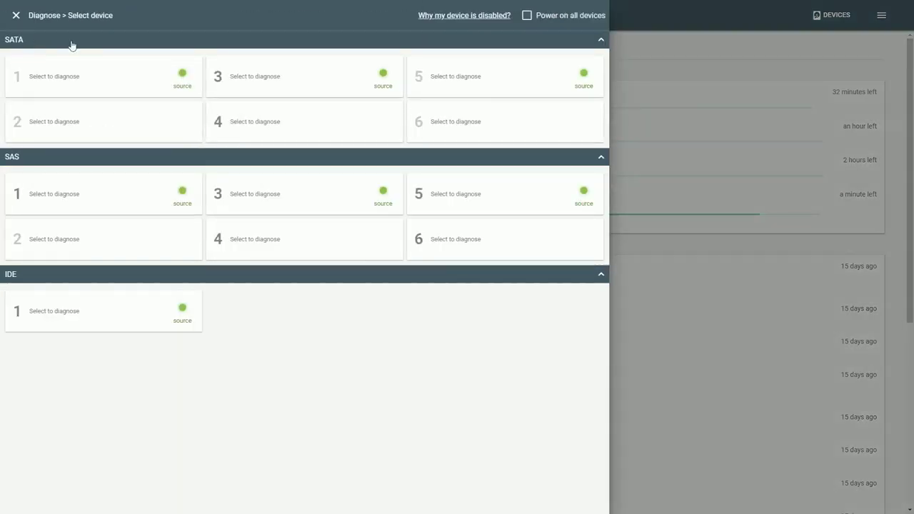
click(276, 77)
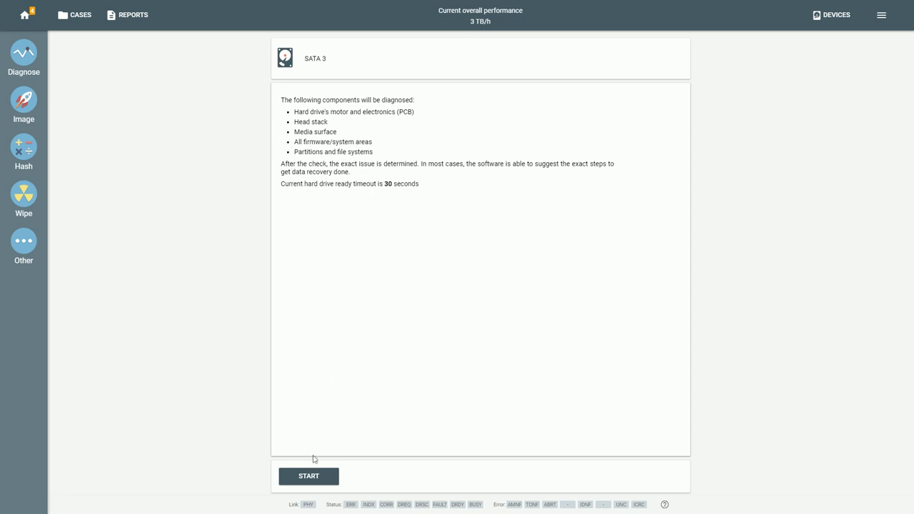
click(309, 478)
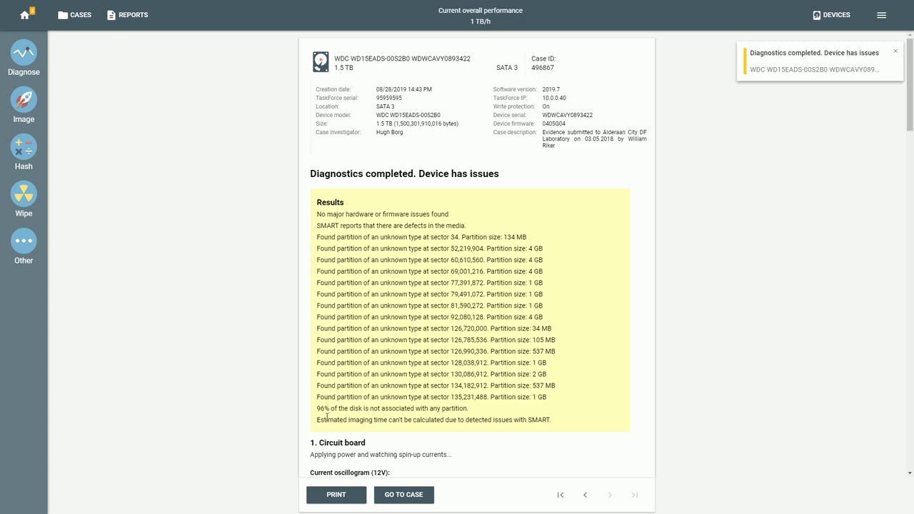
drag(315, 411, 471, 416)
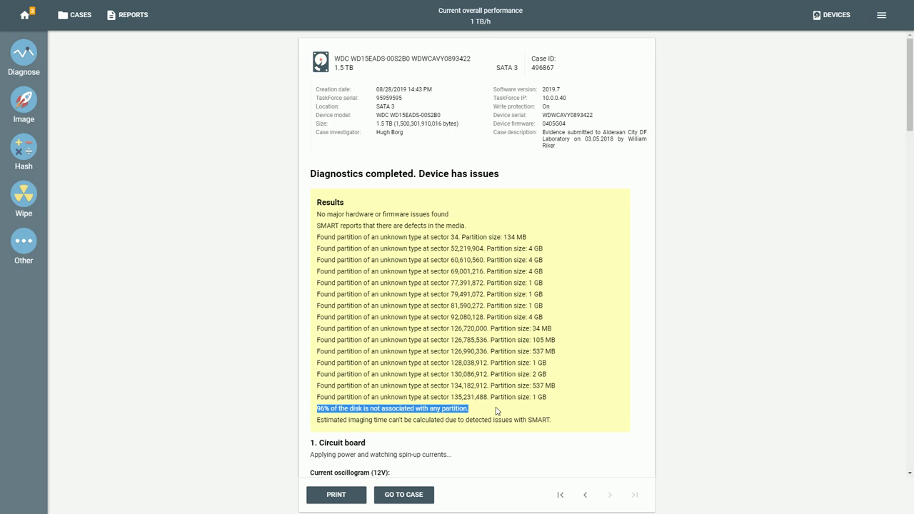
click(497, 411)
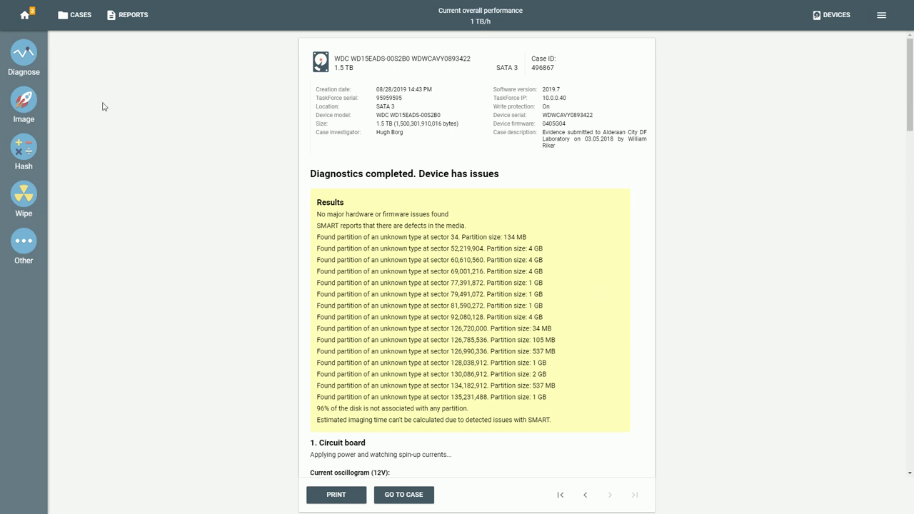
Return to the home page and remove the "Samsung" and "Diagnostics" filters from the operations list.
click(23, 16)
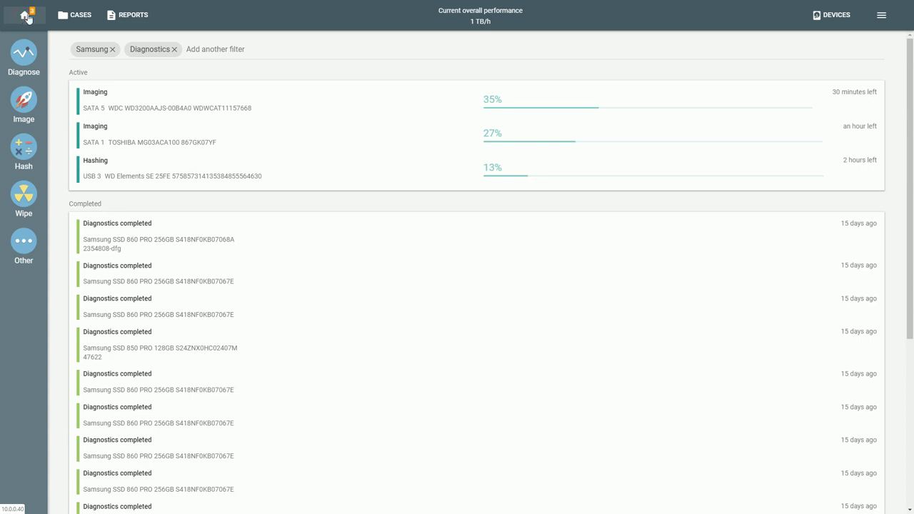
click(112, 49)
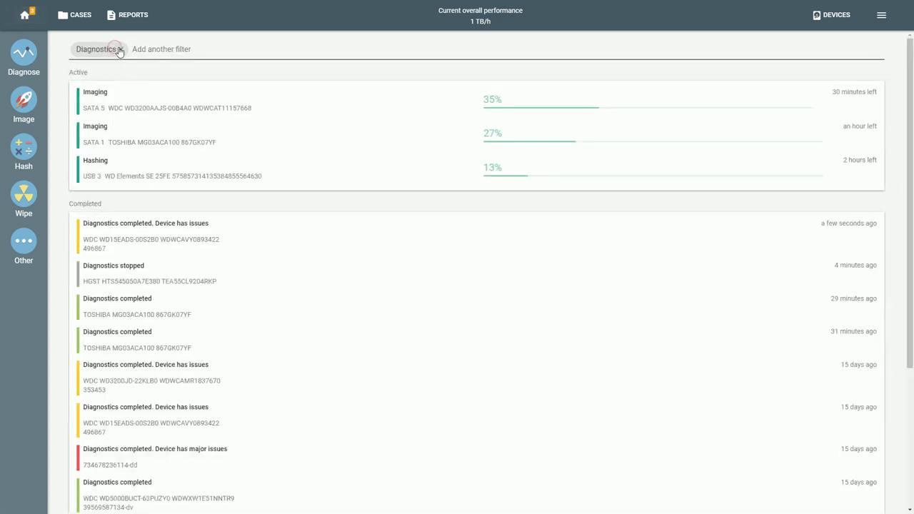
click(122, 49)
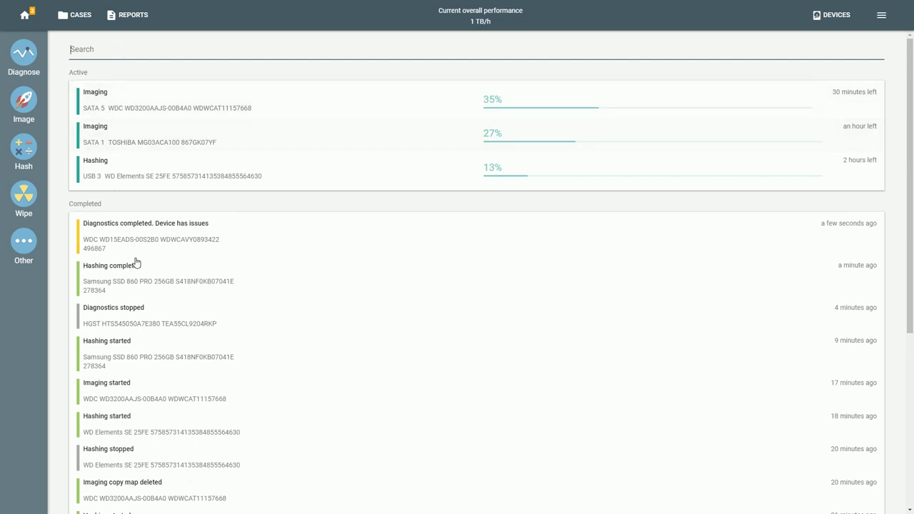
Find the most recent TOSHIBA MG03ACA100 diagnostics report in the completed operations and review all its sections.
scroll(134, 264, down, 1)
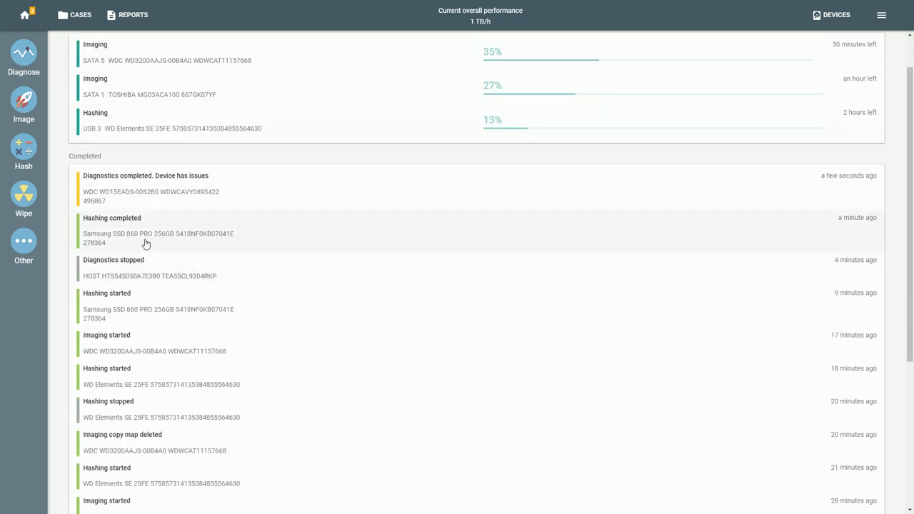
scroll(150, 234, down, 1)
scroll(150, 230, down, 1)
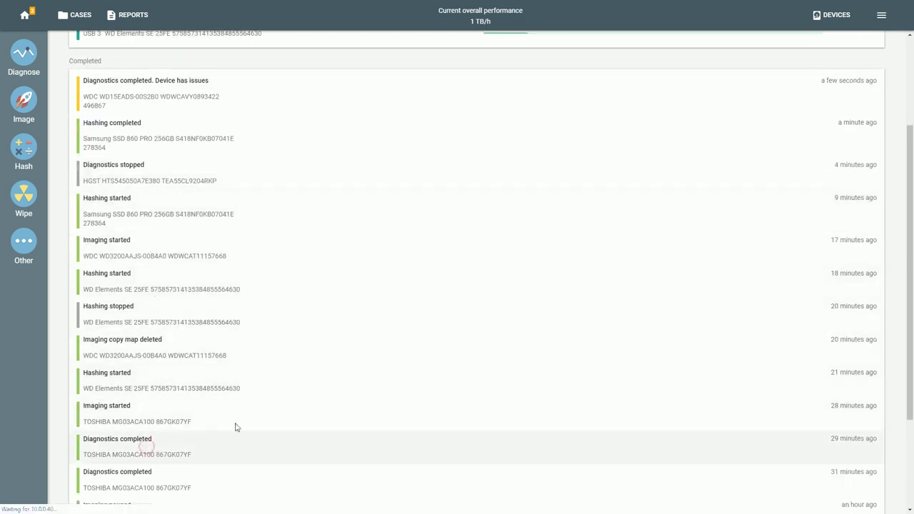
click(148, 451)
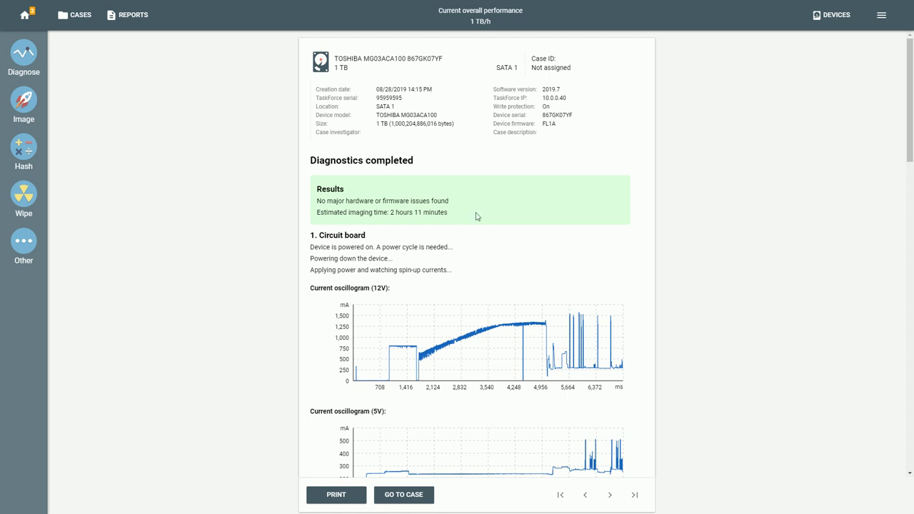
scroll(520, 227, down, 1)
scroll(520, 227, down, 5)
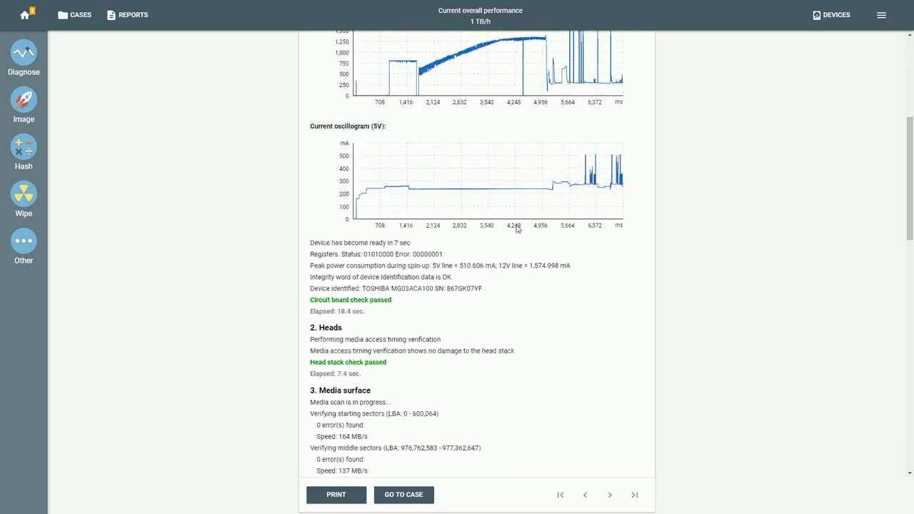
scroll(514, 236, down, 10)
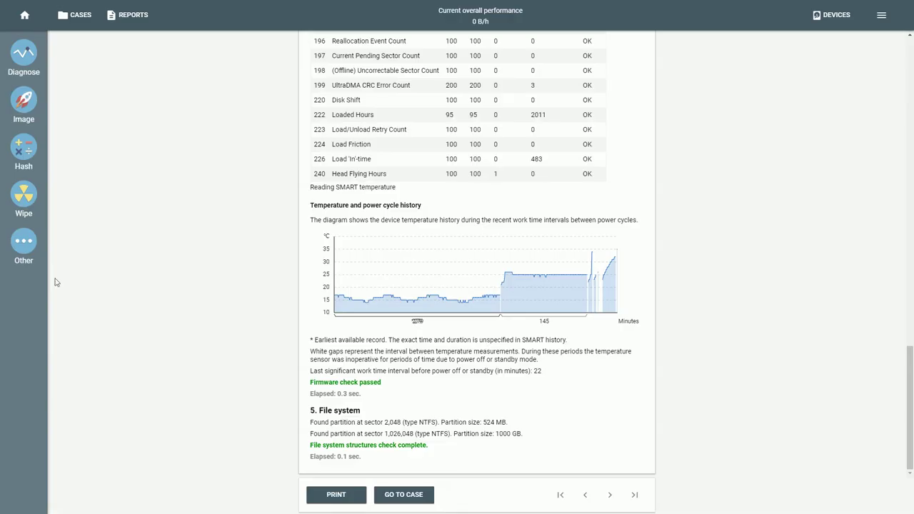
Set up an imaging task with the QUANTUM FIREBALL CX130A on IDE as source and an image file as target.
click(29, 108)
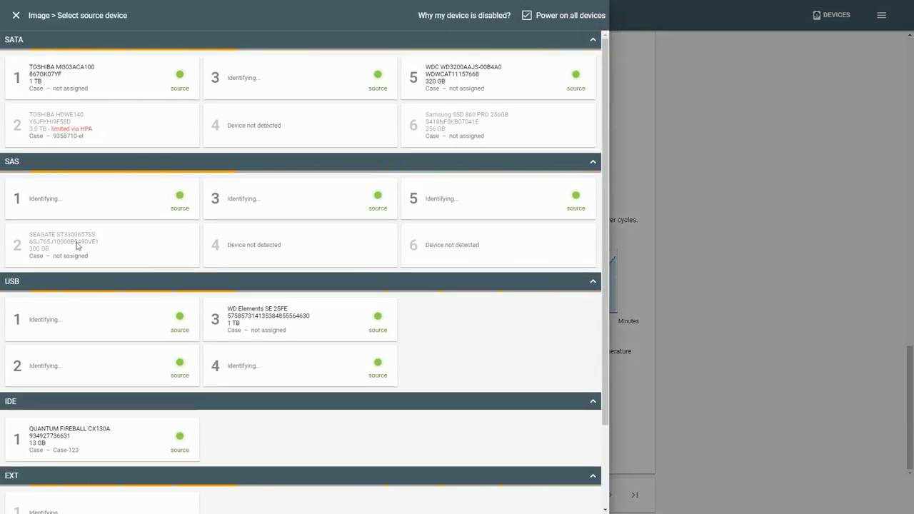
click(78, 443)
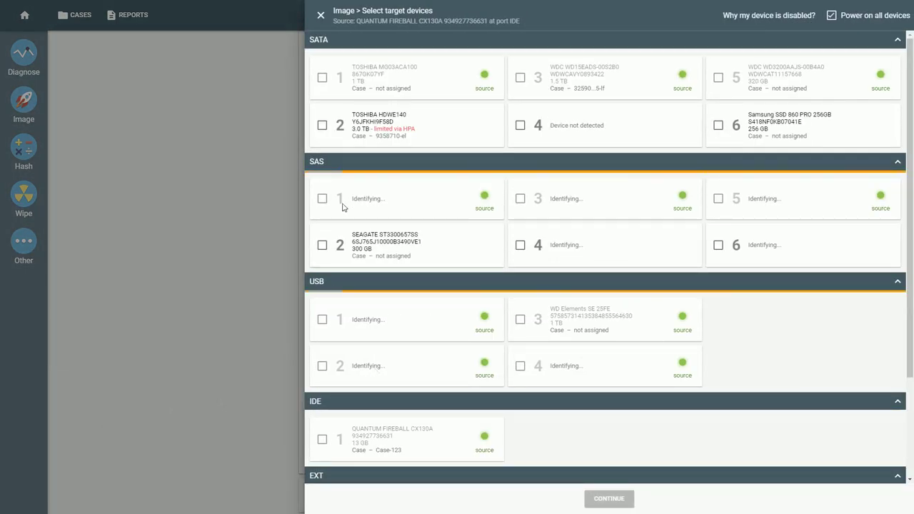
scroll(336, 307, down, 3)
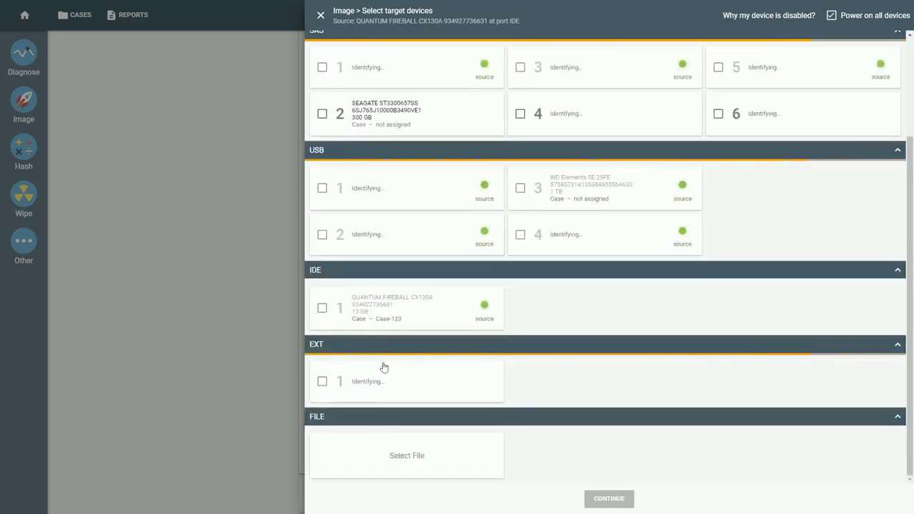
click(401, 454)
Add the Samsung SSD 860 PRO 256GB on SATA 6 as storage for image files, formatting it to exFAT.
click(315, 475)
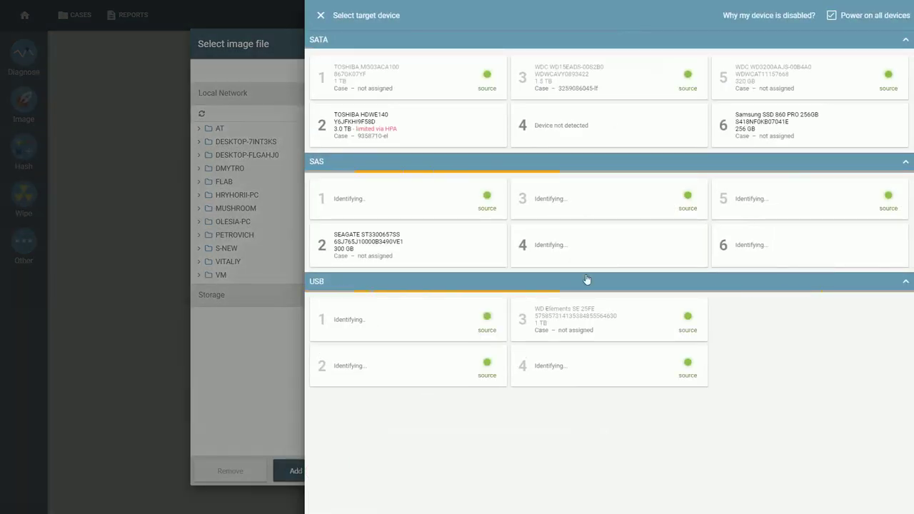
click(771, 138)
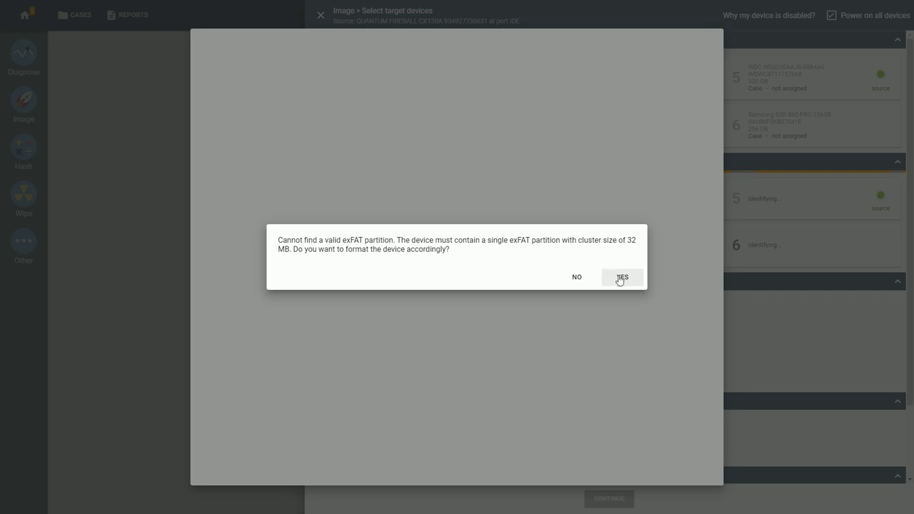
click(619, 279)
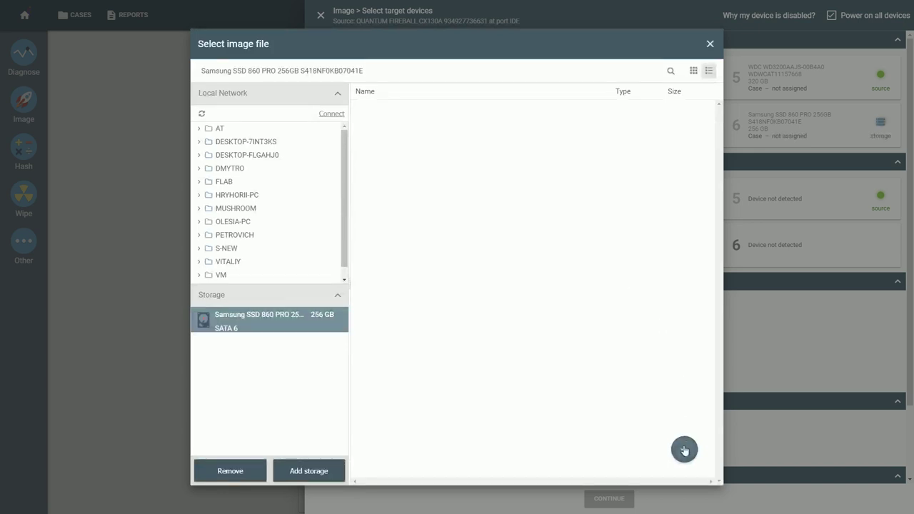
Create an E01 image file with the default name on the Samsung storage, with evidence number "Evidence-456" and notes "Notes.....".
click(685, 449)
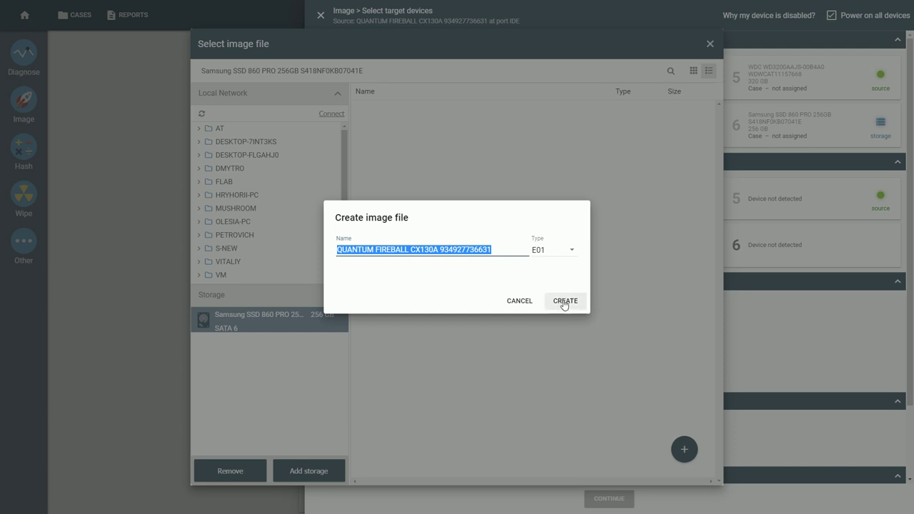
click(563, 302)
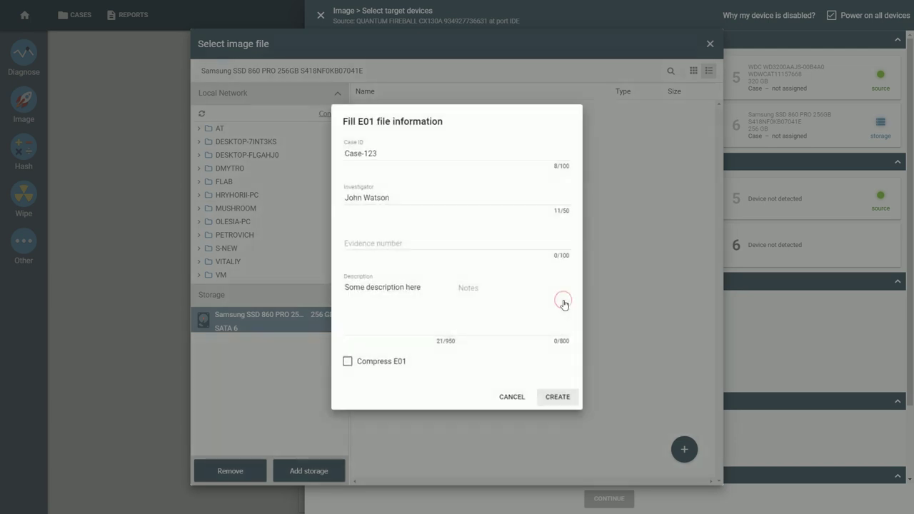
click(467, 249)
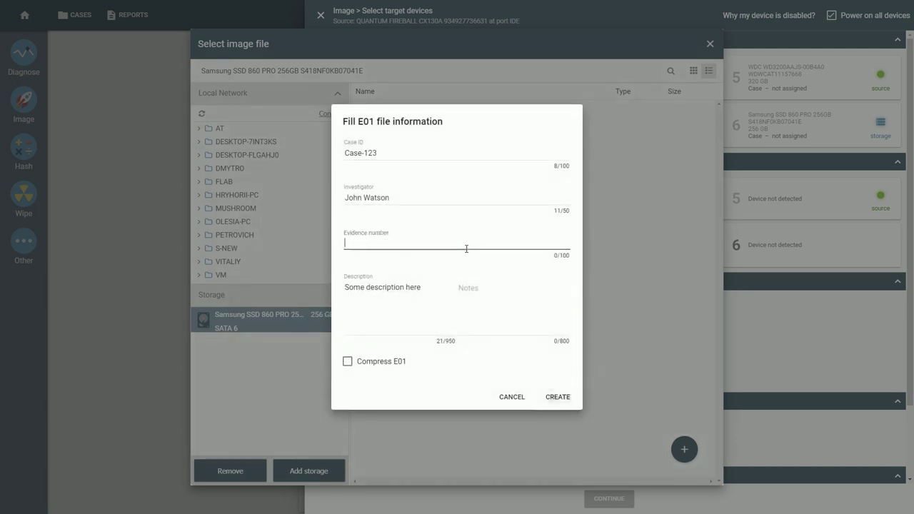
text(Evidfe)
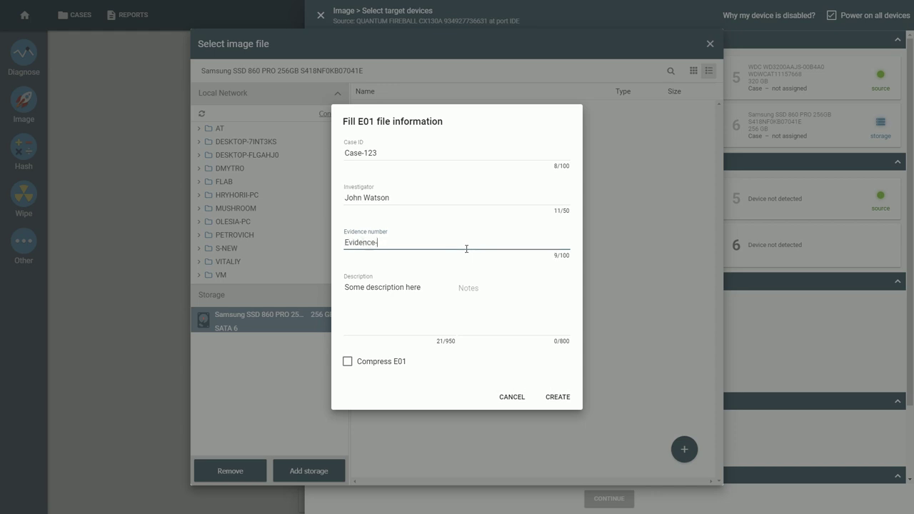
click(482, 285)
text(NOte)
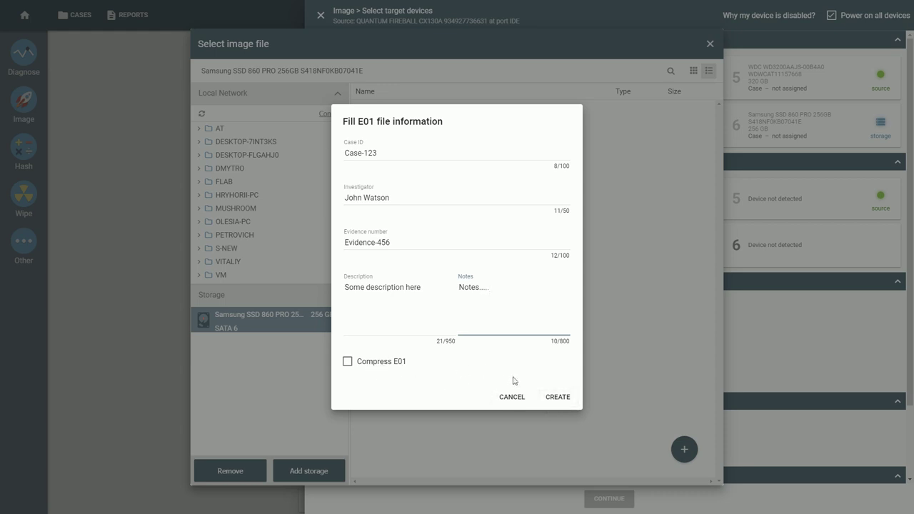
click(558, 400)
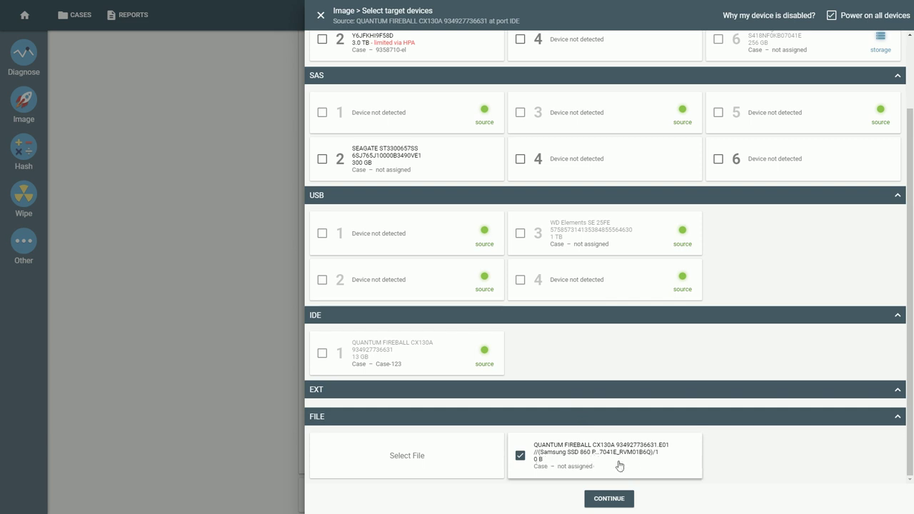
Select the SEAGATE ST3300657SS on SAS 2 as an additional imaging target.
scroll(721, 421, up, 2)
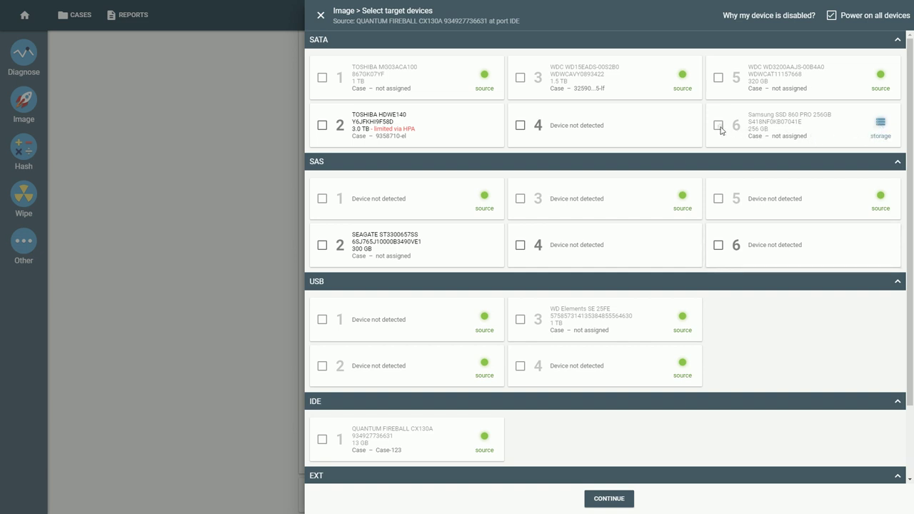
click(719, 125)
click(367, 257)
scroll(665, 312, down, 1)
scroll(666, 313, down, 1)
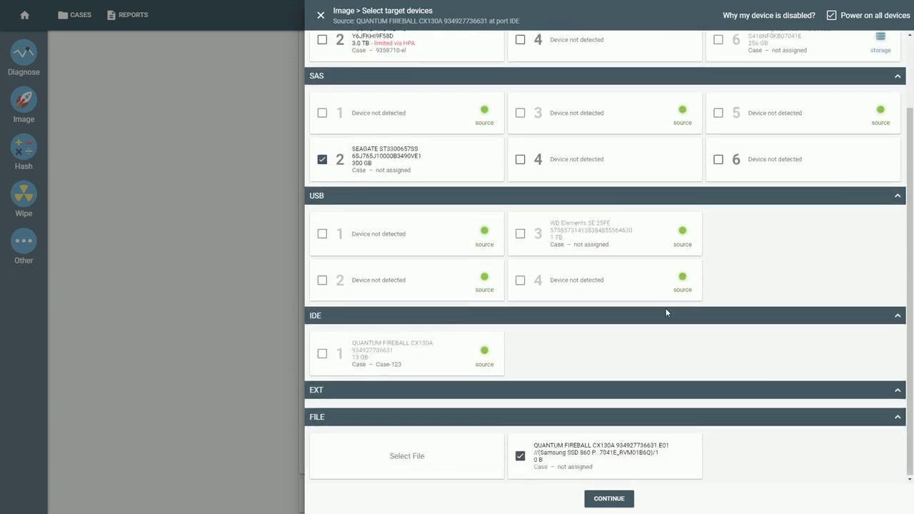
Browse for another target image file location, opening the last user folder in S-NEW/shared/Home on the local network.
click(407, 466)
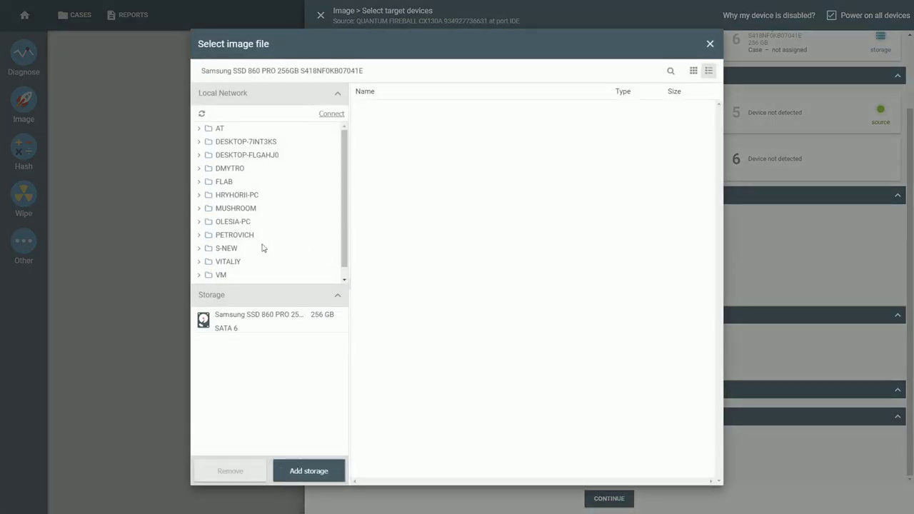
click(226, 249)
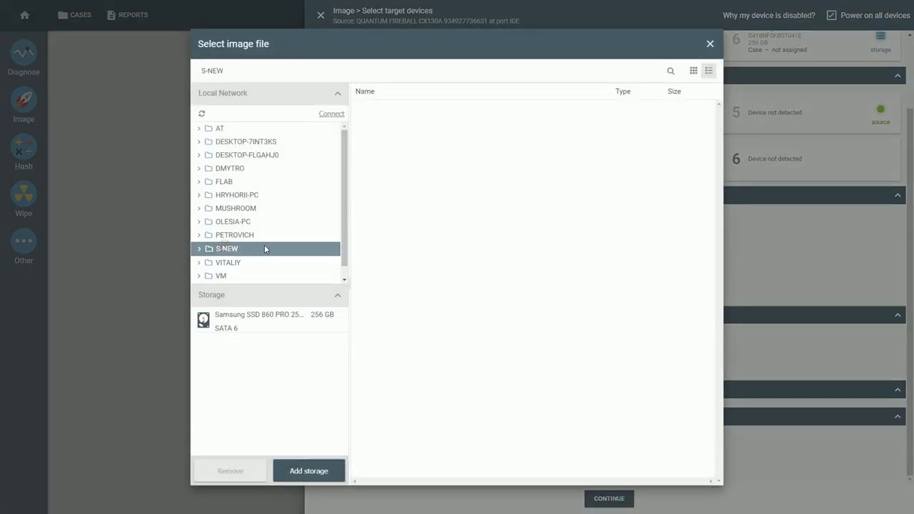
click(396, 141)
double_click(395, 142)
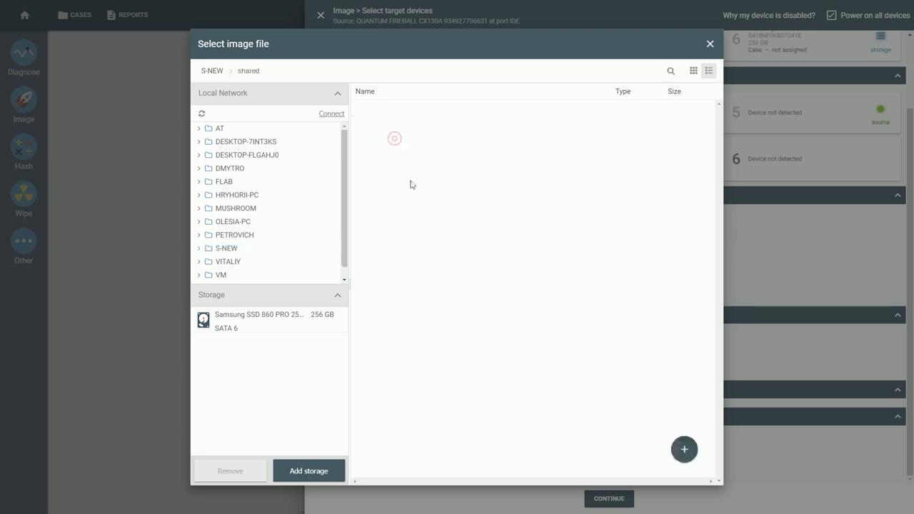
double_click(384, 126)
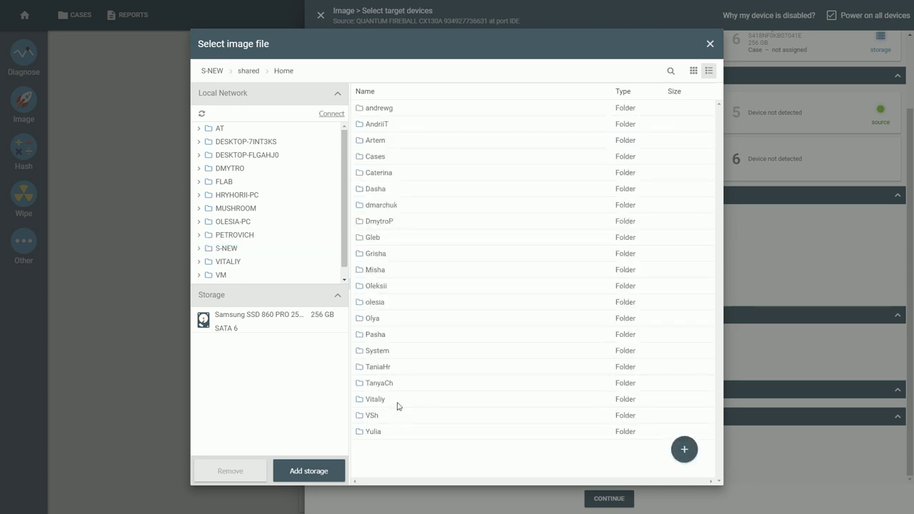
double_click(389, 430)
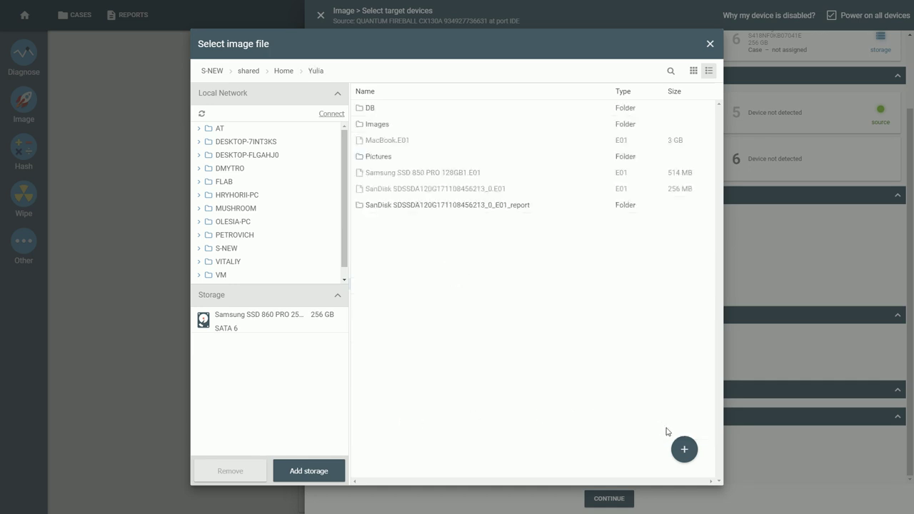
Create a target image file of type raw with the default name in the open network folder.
click(684, 450)
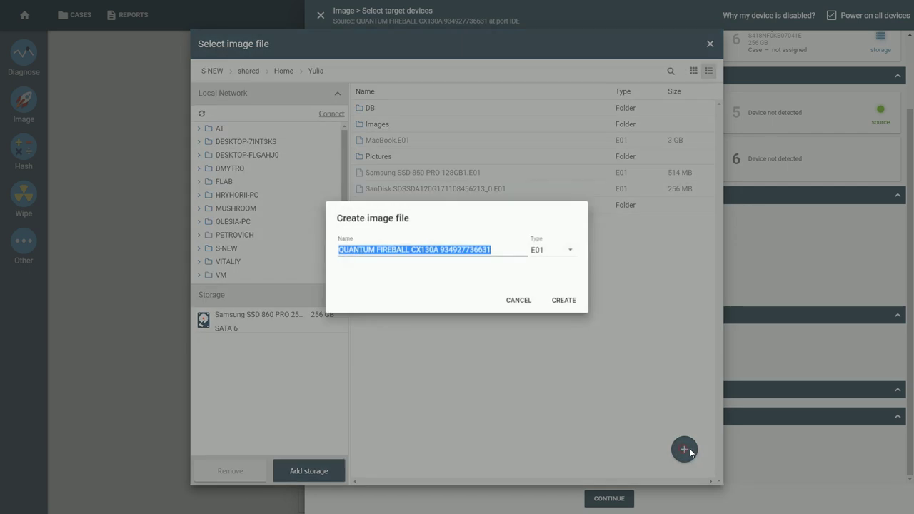
click(574, 253)
click(574, 253)
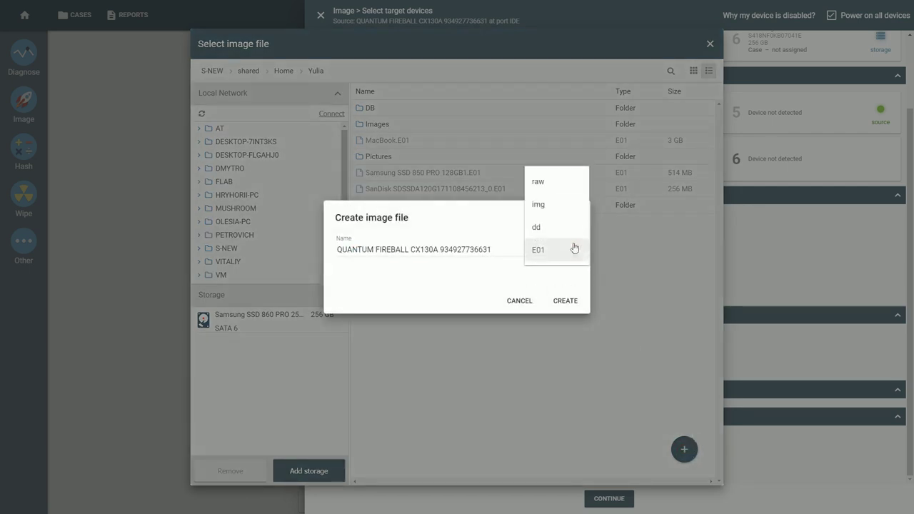
click(563, 184)
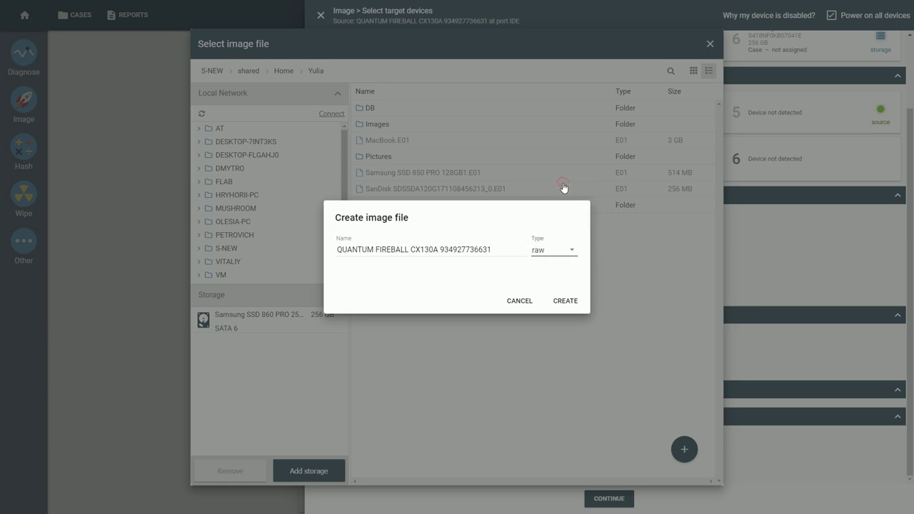
click(570, 309)
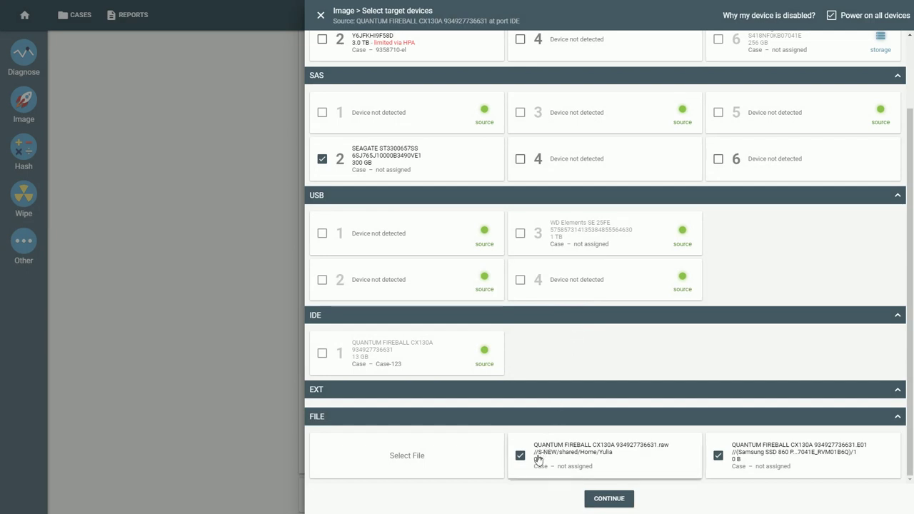
Start imaging the QUANTUM FIREBALL CX130A to the three selected targets, allowing data on the SEAGATE drive to be overwritten.
click(609, 499)
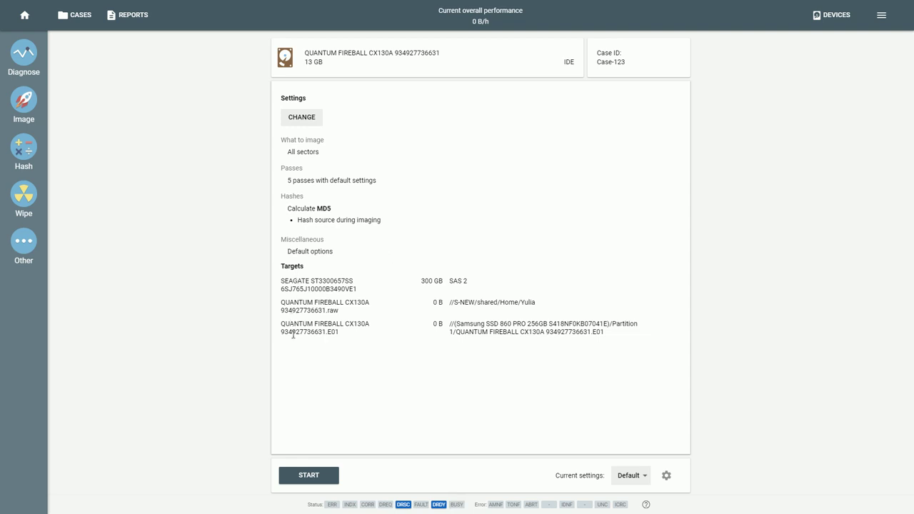
click(305, 483)
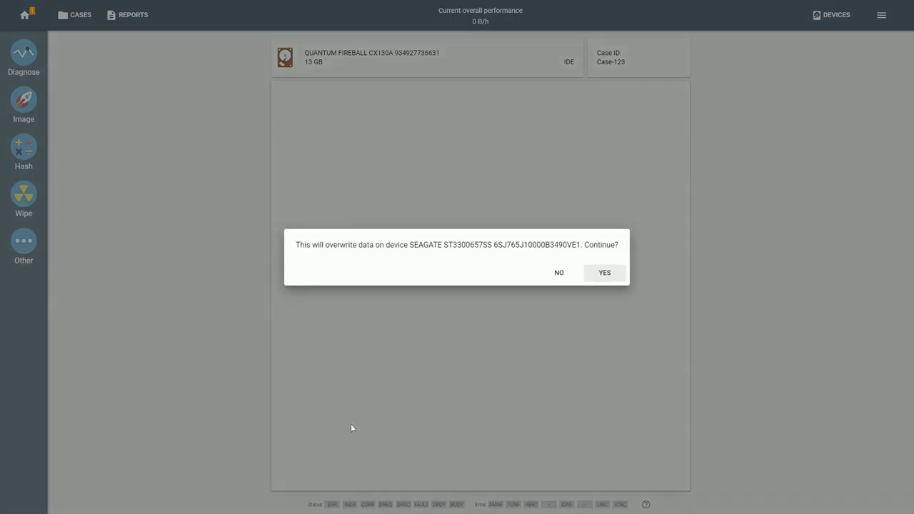
click(604, 273)
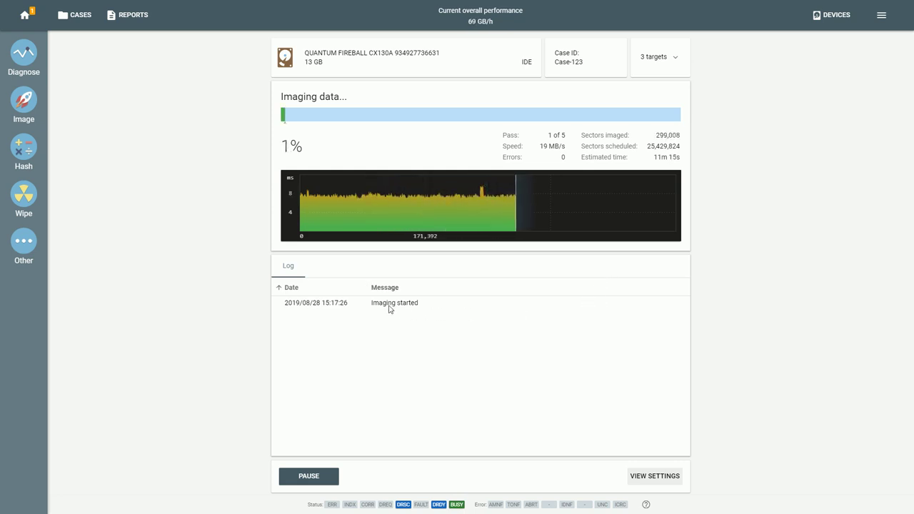
Set up a new imaging task with the WDC WD3200AAJS on SATA 5 as source and the TOSHIBA HDWE140 on SATA 2 as target.
click(25, 16)
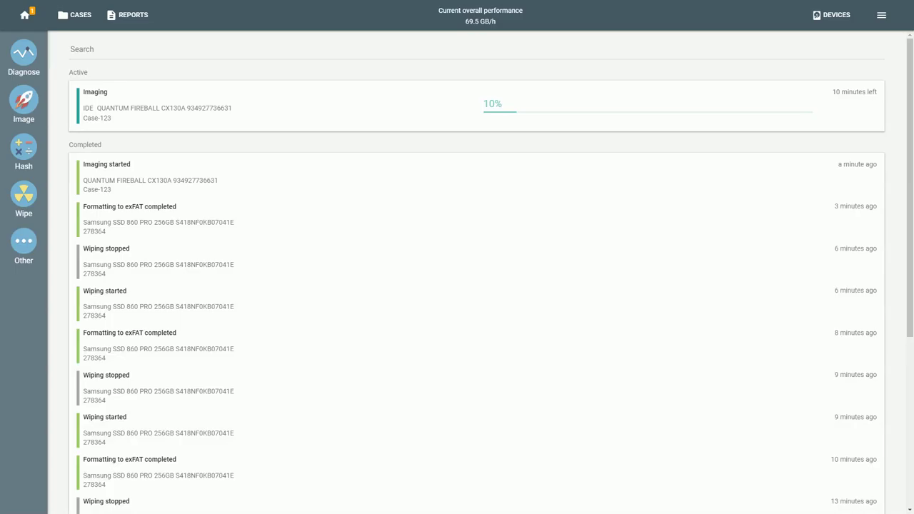
click(24, 100)
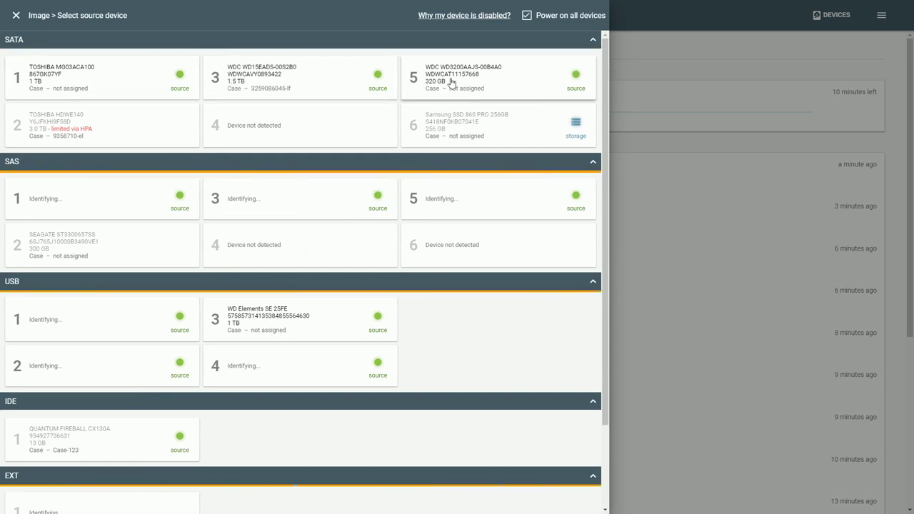
click(450, 83)
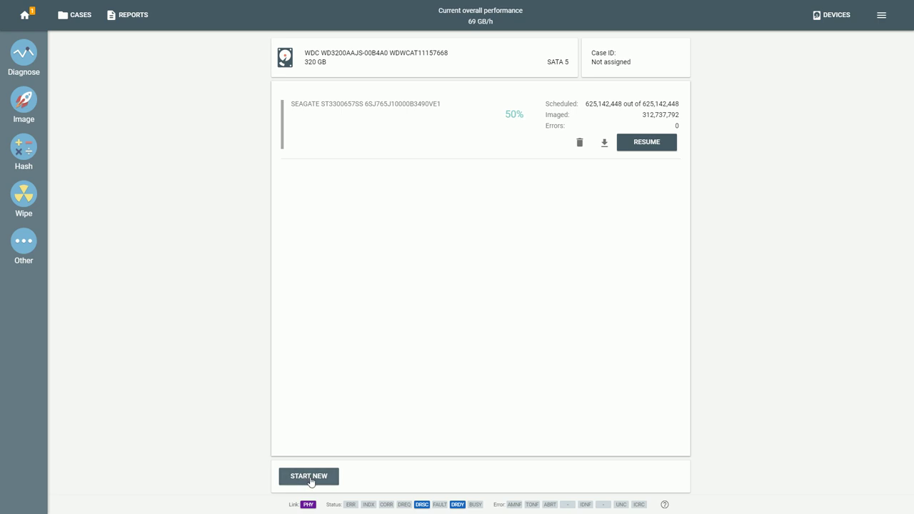
click(310, 476)
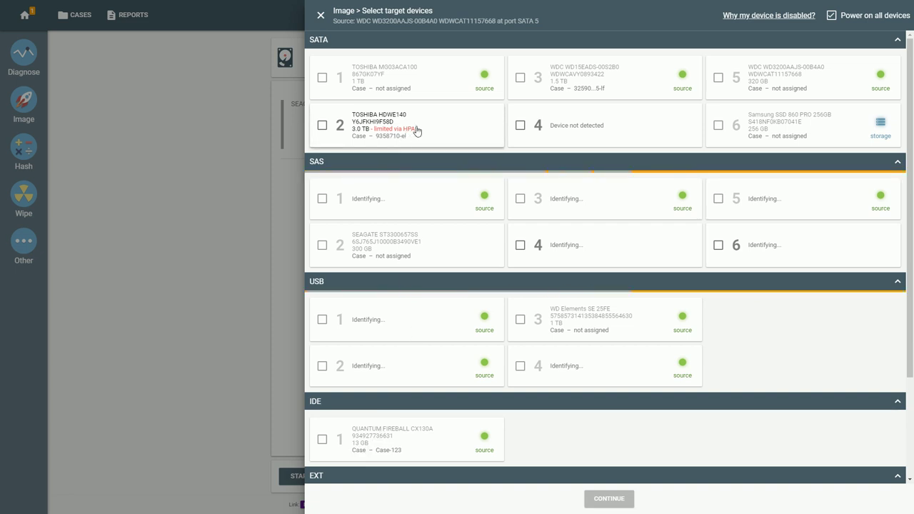
click(418, 131)
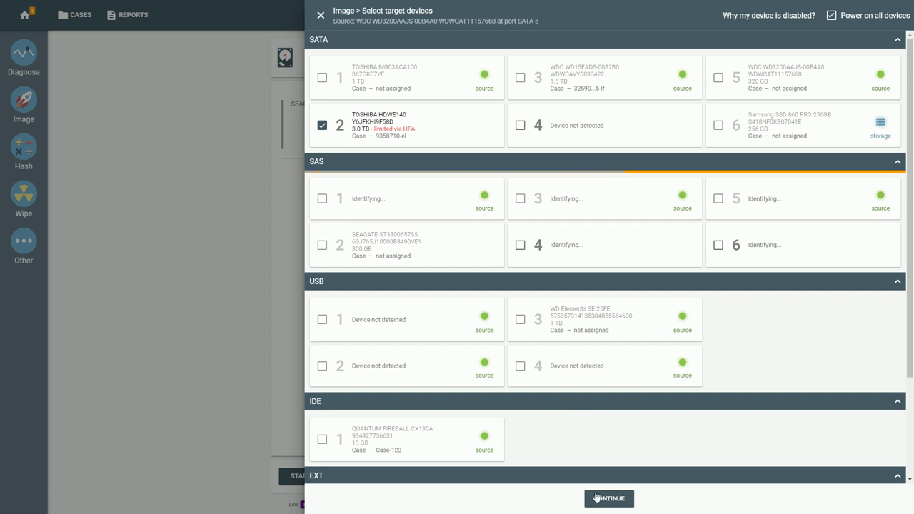
click(600, 498)
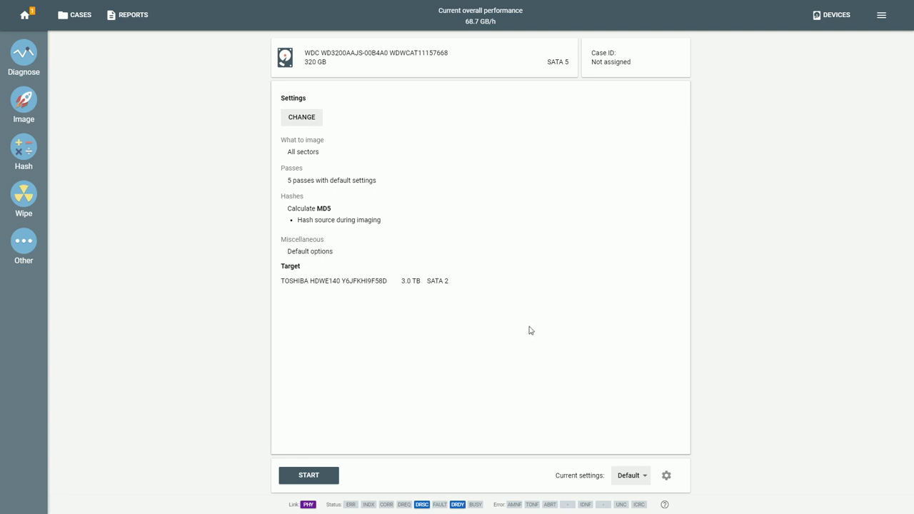
Review the imaging task's passes, settings presets, hash options and miscellaneous options, finishing on the passes.
click(293, 124)
click(293, 123)
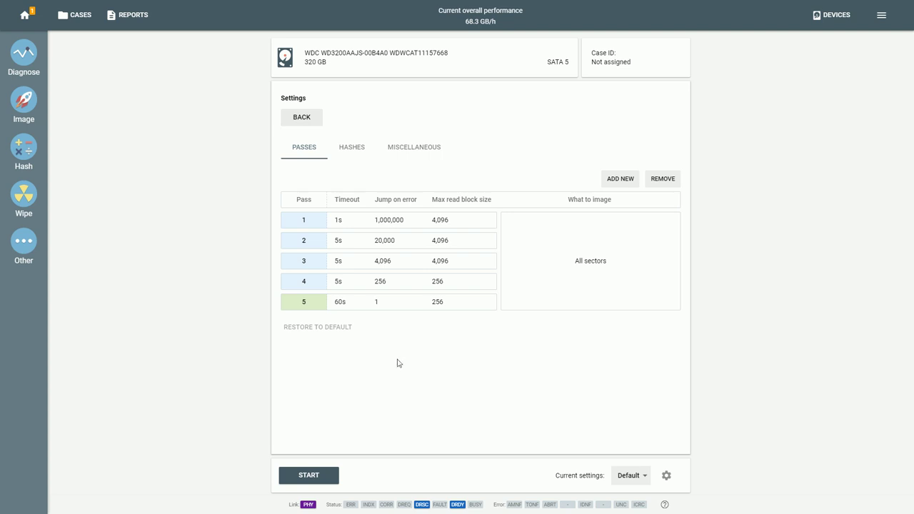
click(628, 477)
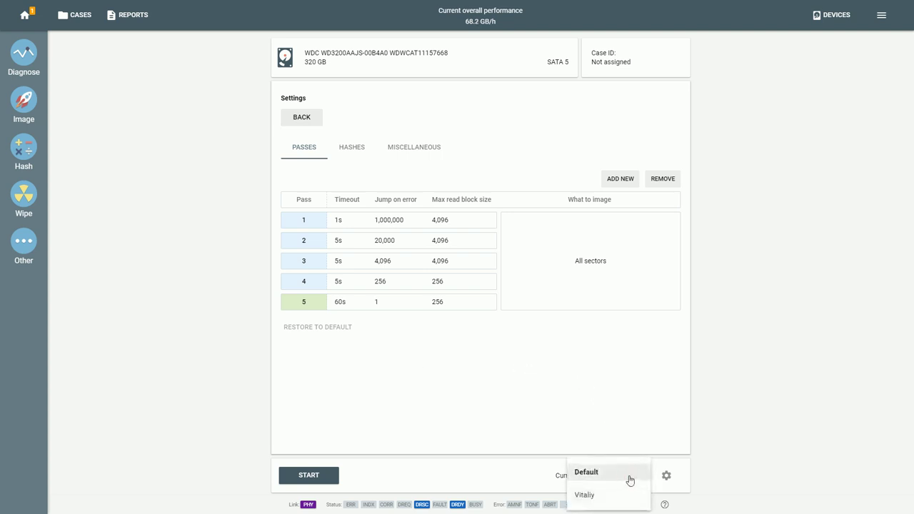
click(630, 477)
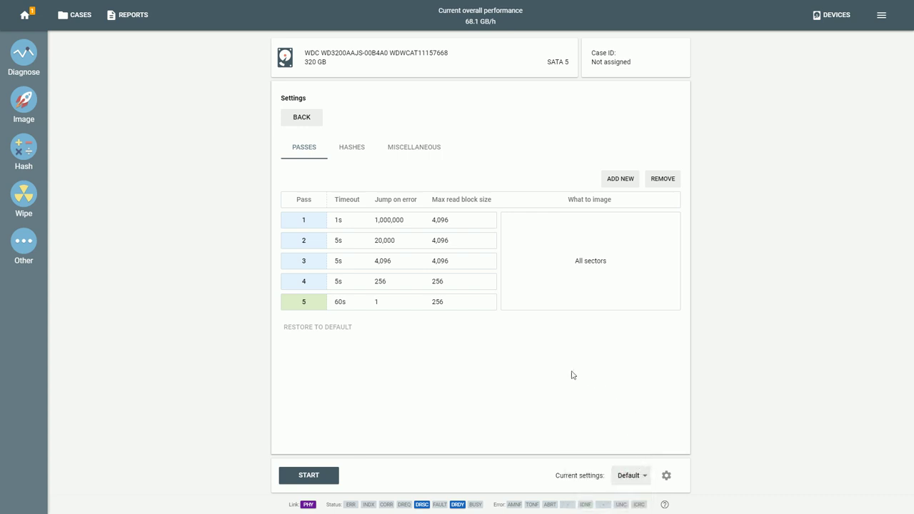
click(354, 152)
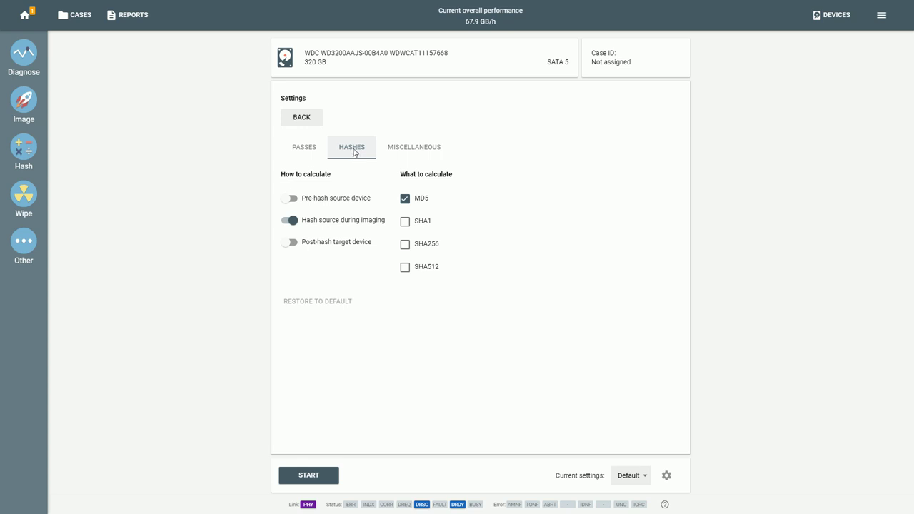
click(409, 152)
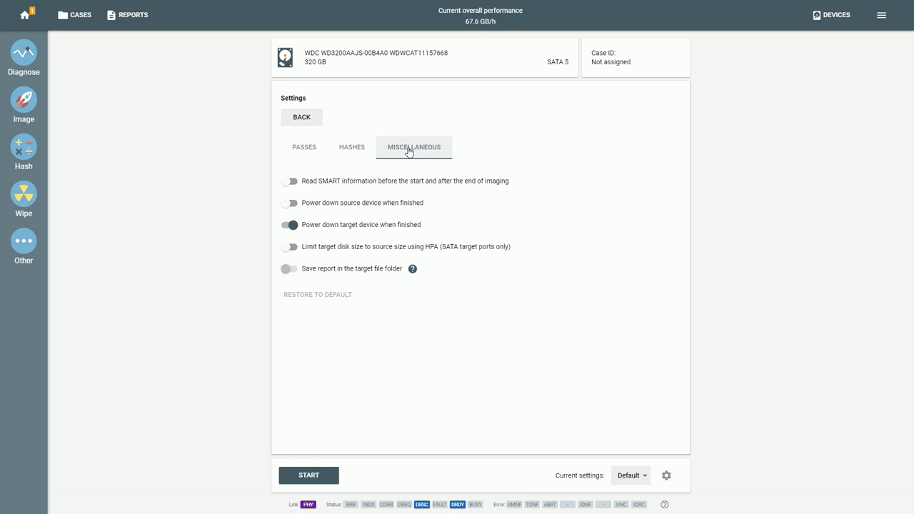
click(305, 121)
drag(286, 155, 312, 158)
click(323, 156)
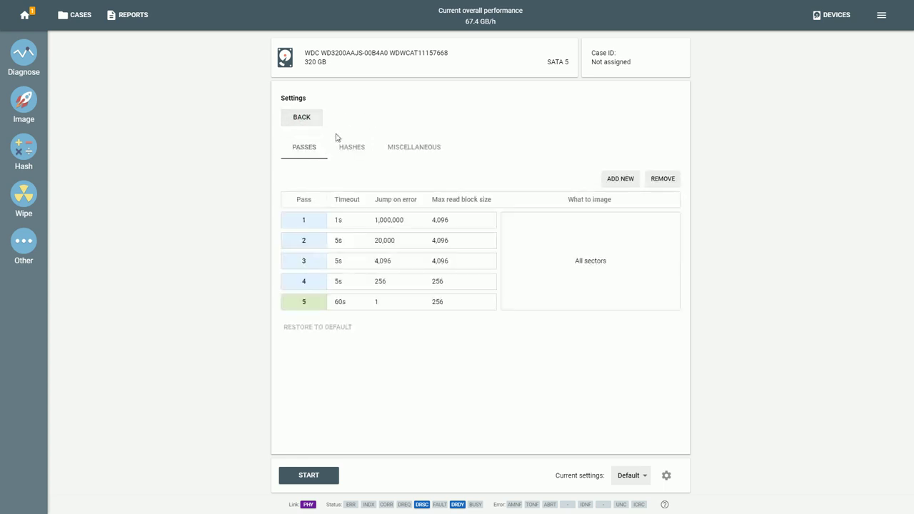
Restrict imaging on all passes to sectors with data, keep both partitions selected, and accept imaging without hash calculation.
click(611, 265)
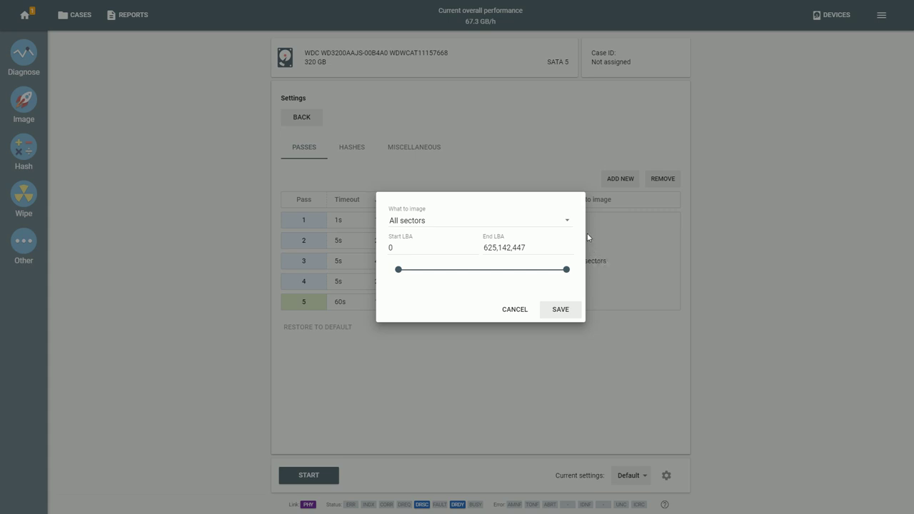
click(568, 222)
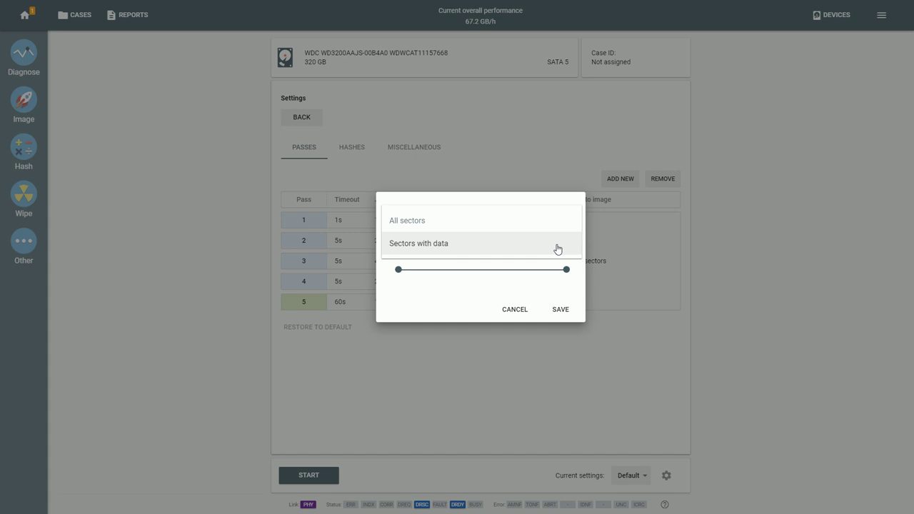
click(557, 247)
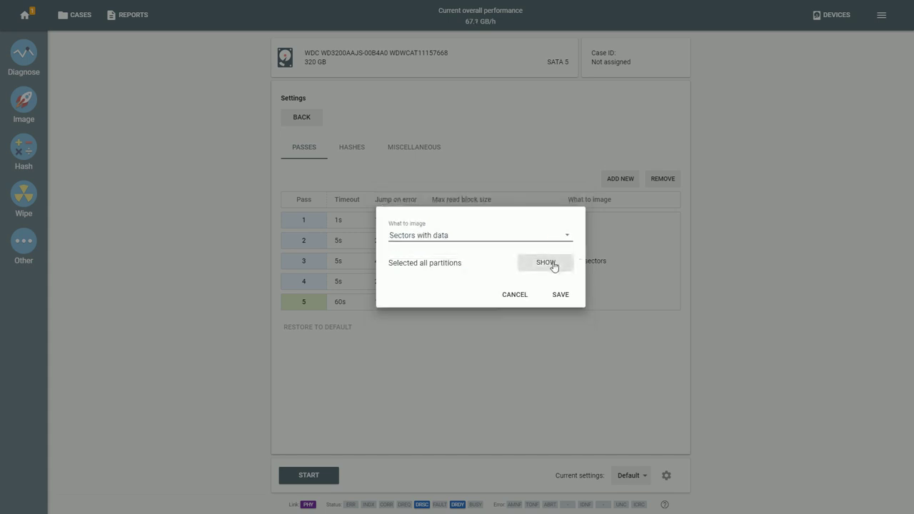
click(555, 262)
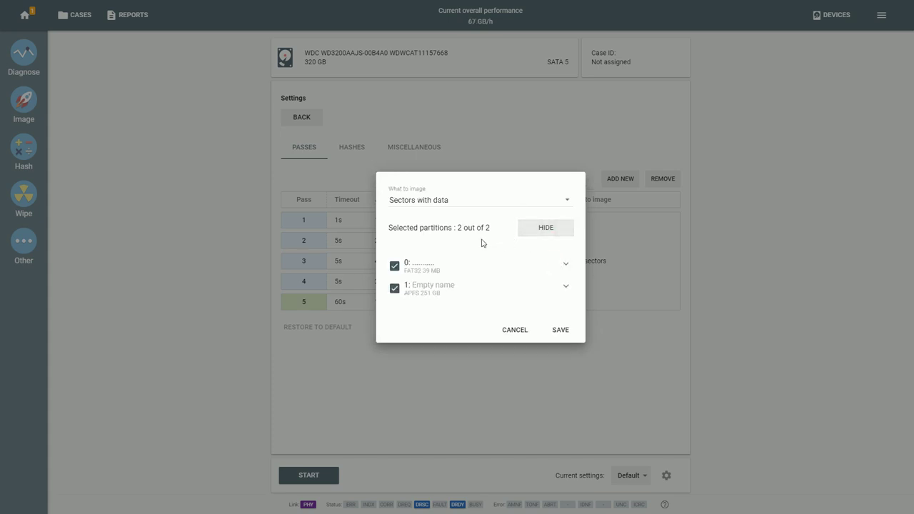
click(562, 333)
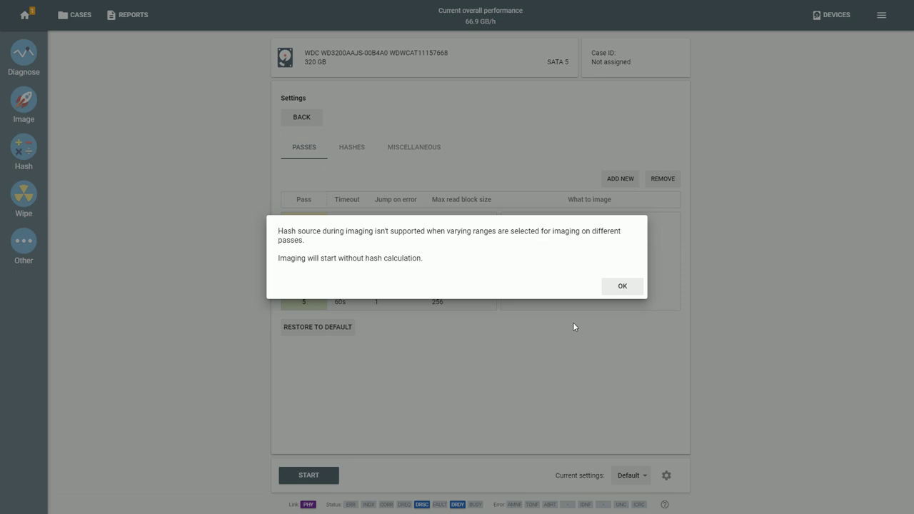
click(621, 288)
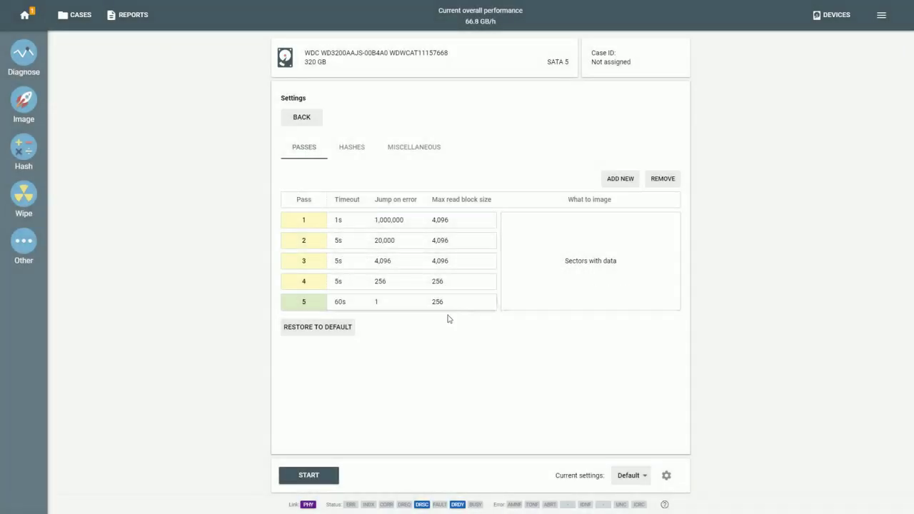
Check the hash options and start imaging the WDC WD3200AAJS, allowing data on the TOSHIBA HDWE140 to be overwritten.
click(347, 151)
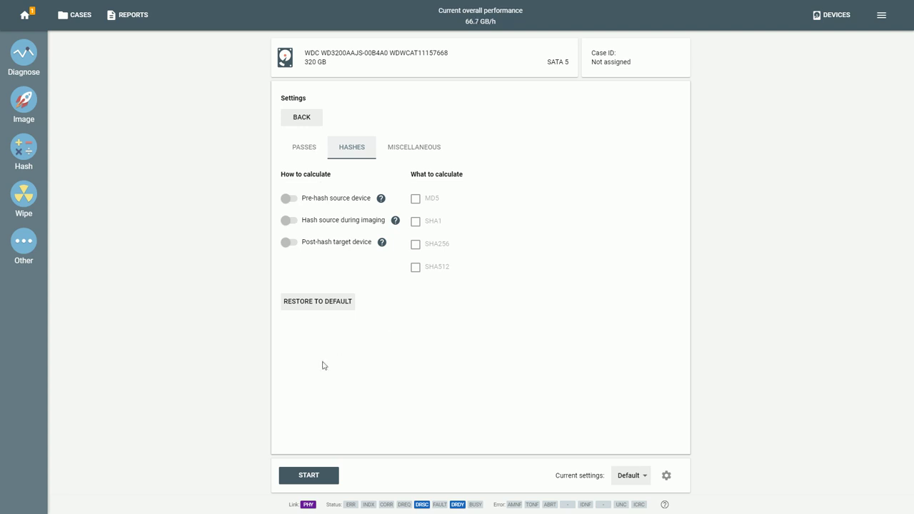
click(308, 476)
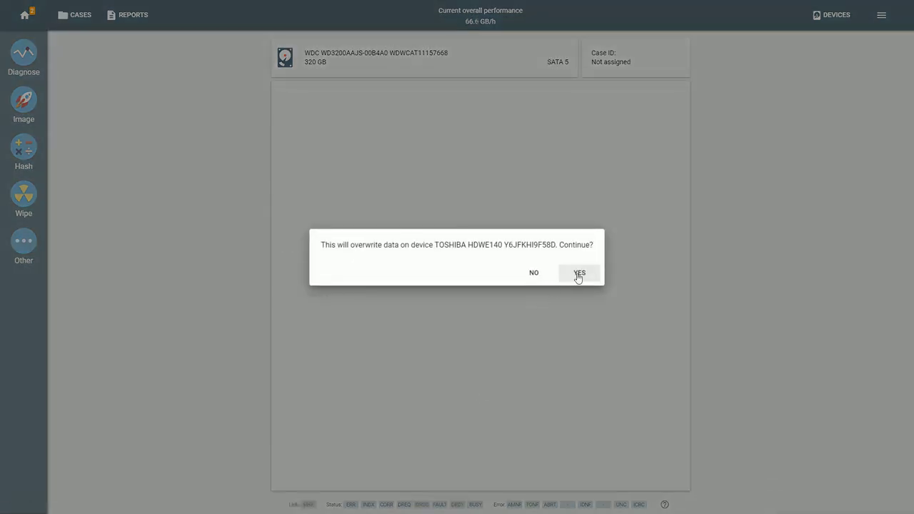
click(578, 274)
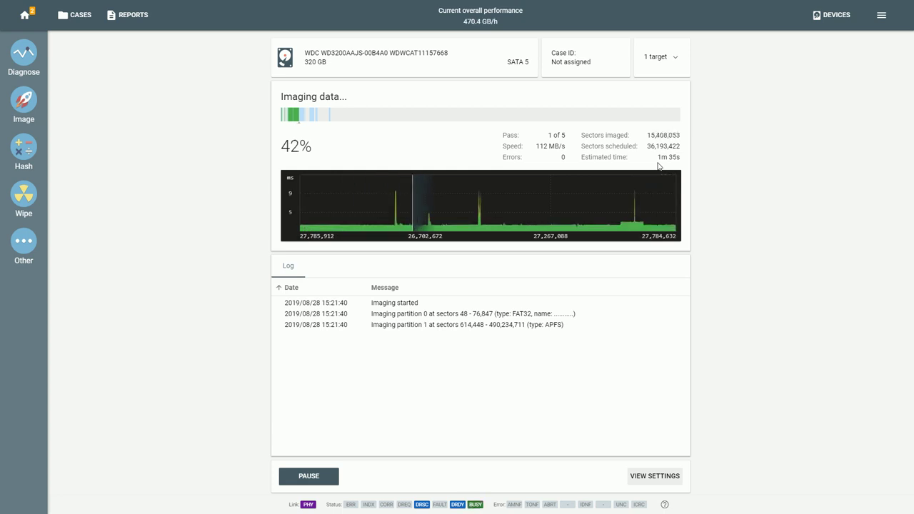
Review the passes, hash options and miscellaneous options of the running imaging task, and close its settings.
click(655, 477)
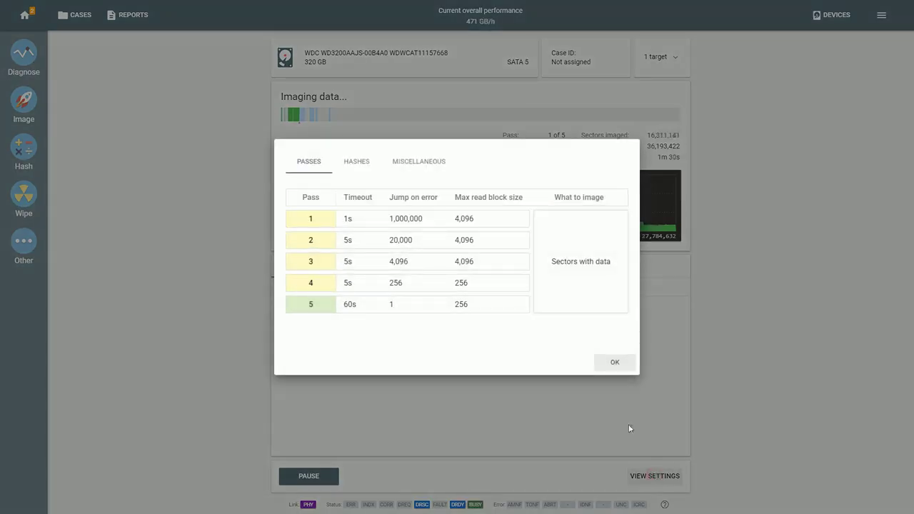
click(355, 163)
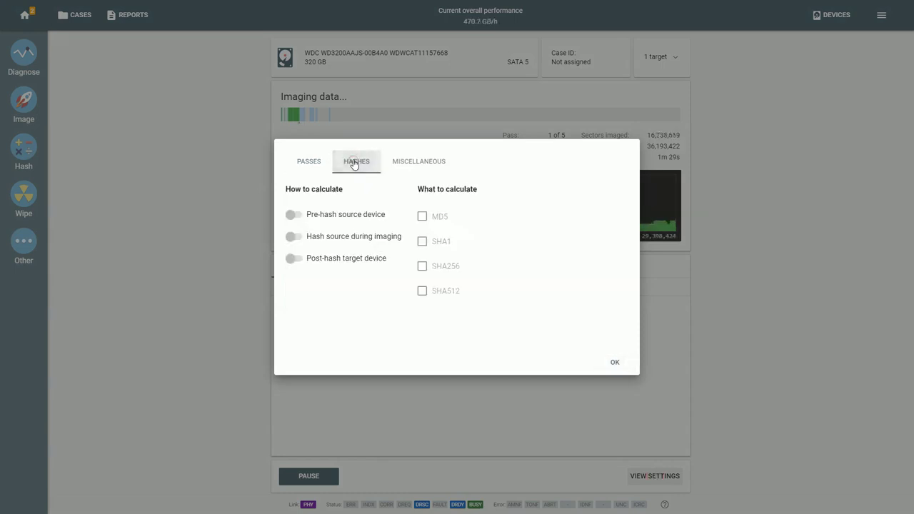
click(426, 166)
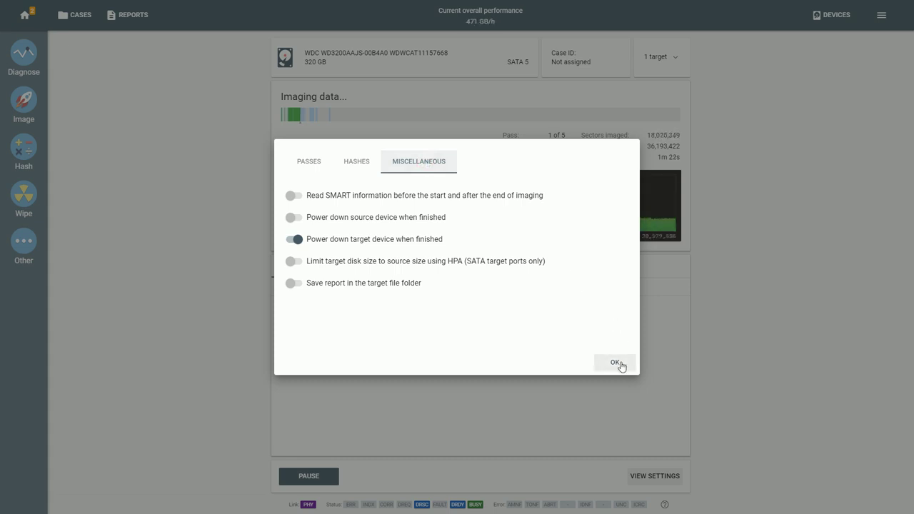
click(615, 363)
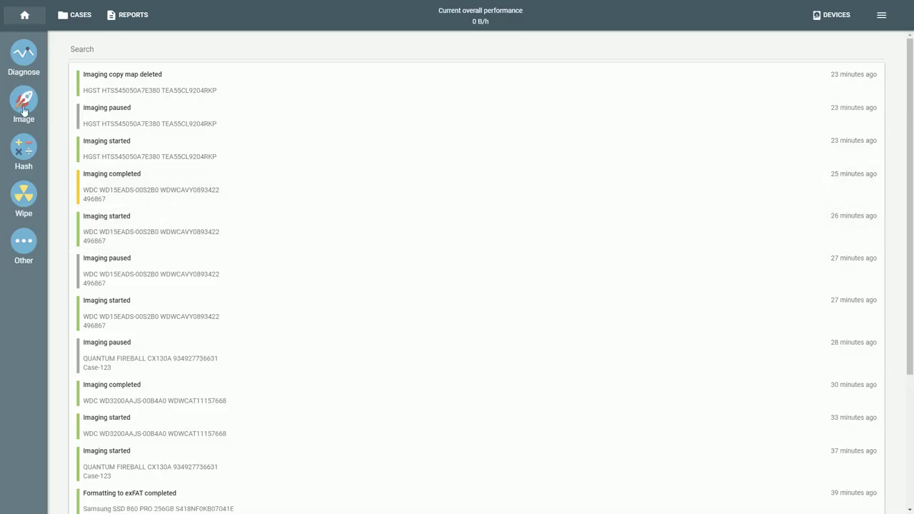
Set up a new imaging task with the HGST HTS545050A7E380 on SATA 3 as source and the TOSHIBA HDWE140 on SATA 2 as target.
click(22, 102)
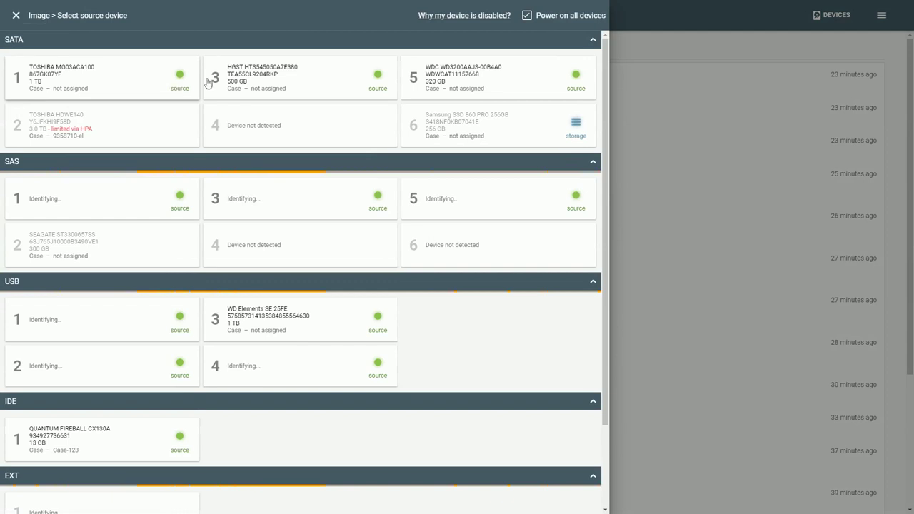
click(264, 79)
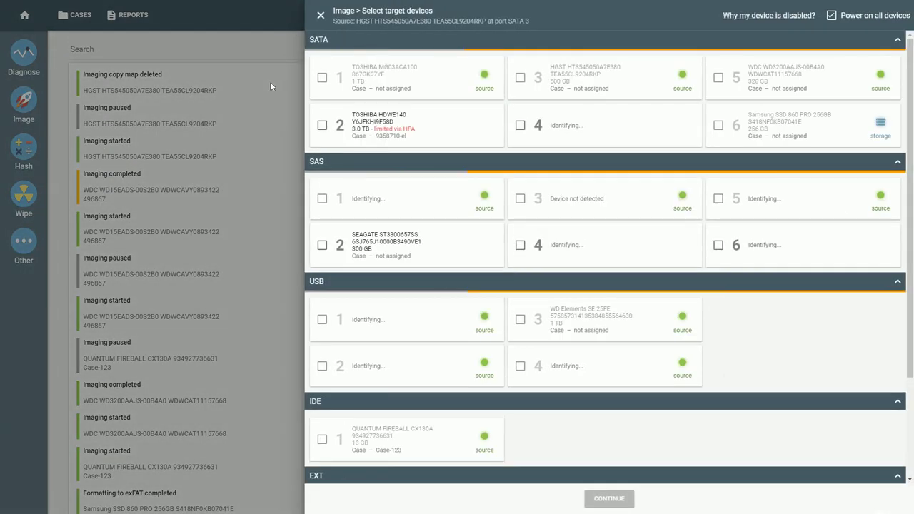
click(403, 119)
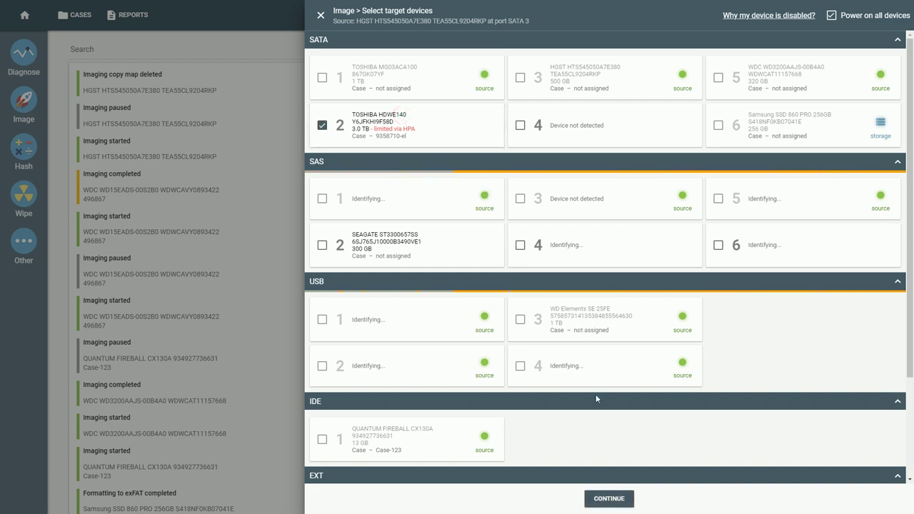
click(609, 499)
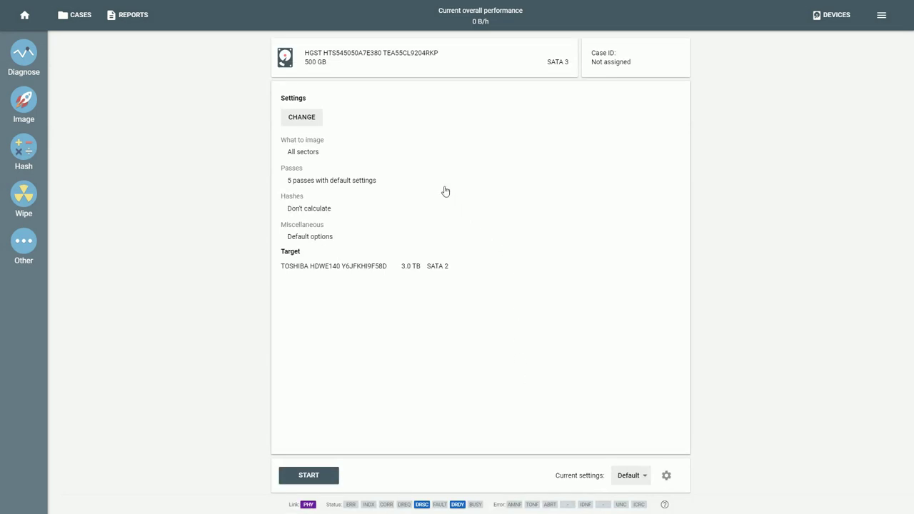
Open pass 1 of the new imaging task for editing.
click(301, 120)
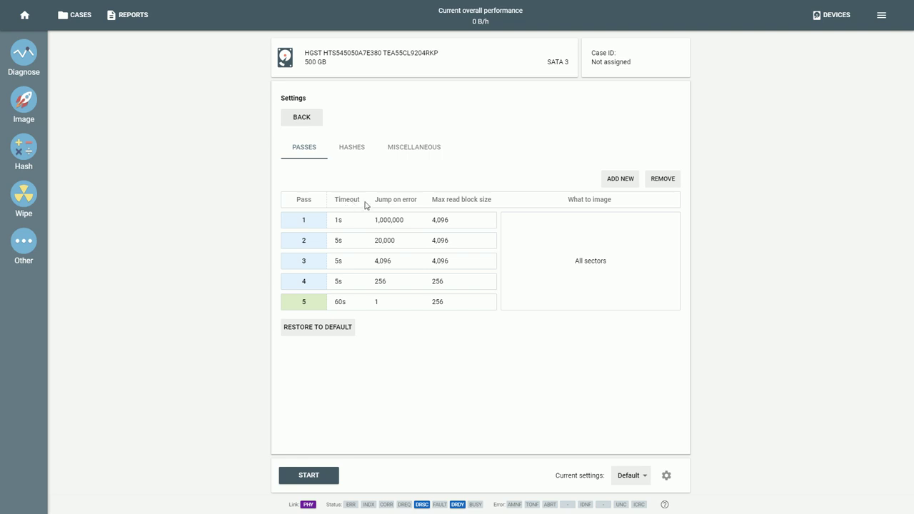
click(459, 225)
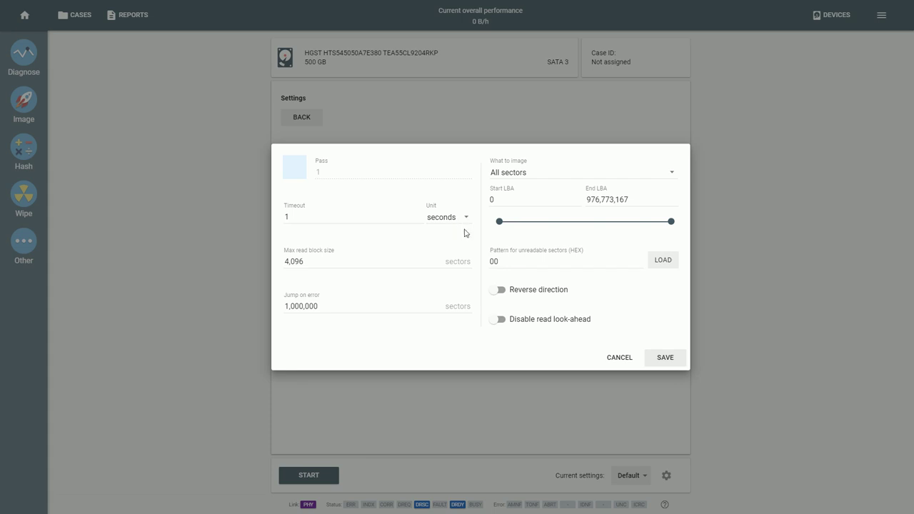
Try the Reverse direction and Disable read look-ahead options of pass 1, turning each back off.
click(500, 298)
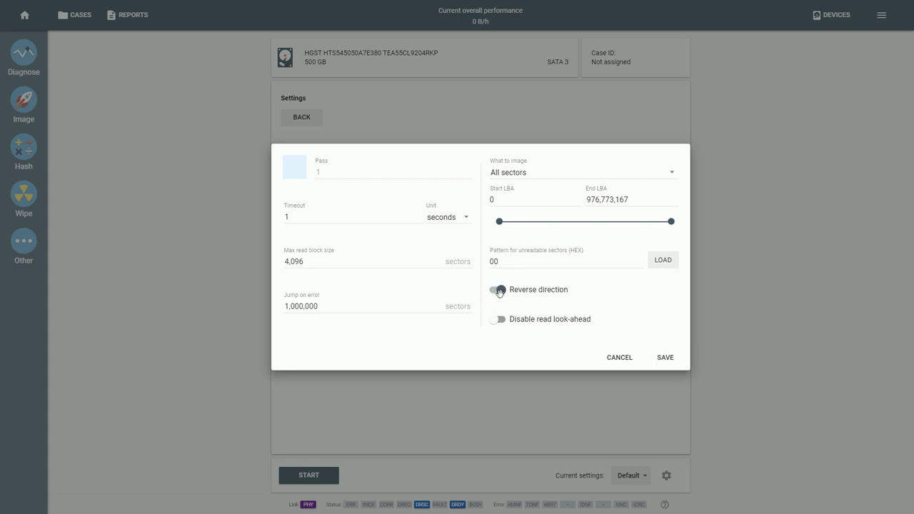
click(496, 291)
click(499, 322)
click(495, 323)
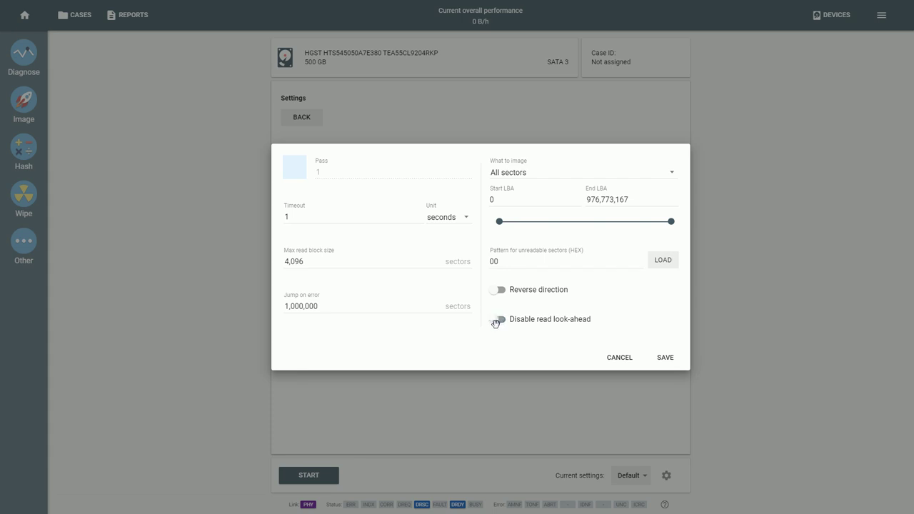
Set the pattern for unreadable sectors of pass 1 to FAFA and save the pass.
click(536, 261)
drag(531, 262, 485, 263)
text(FAFA)
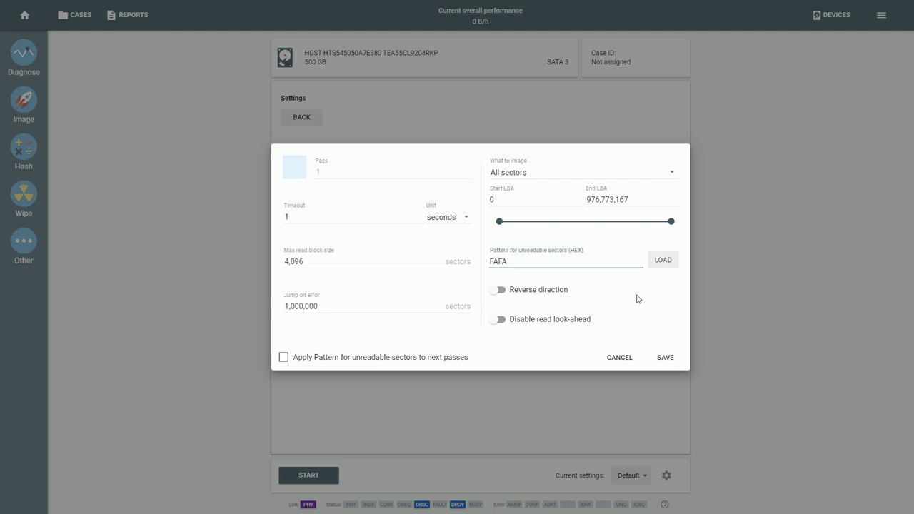
click(666, 358)
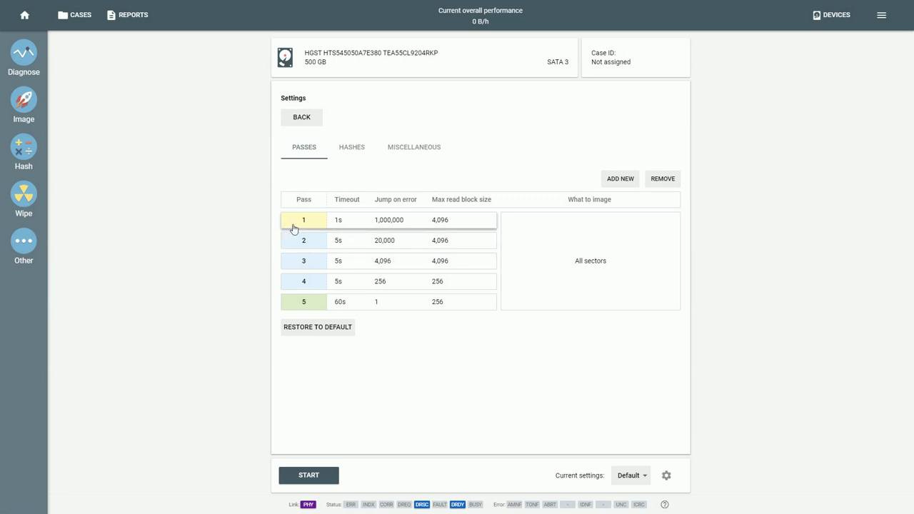
Enable only post-hashing of the target device, calculating MD5 and SHA1.
click(352, 150)
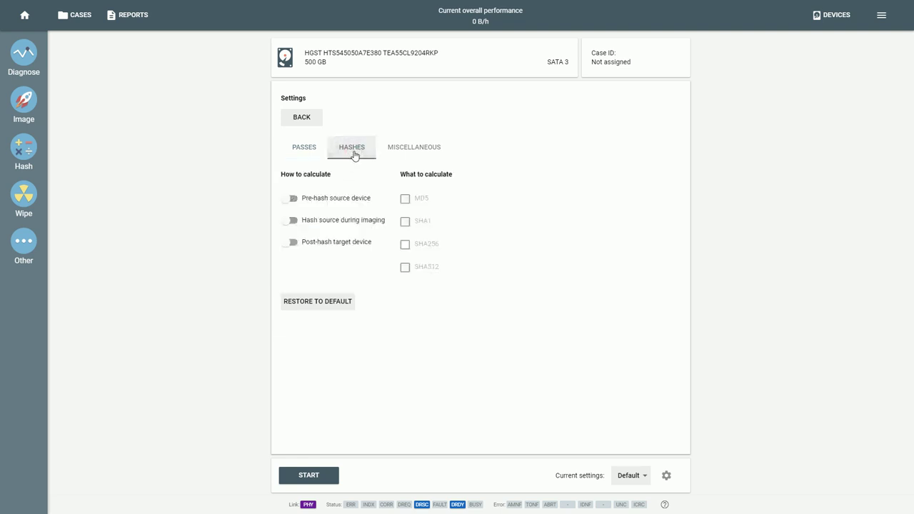
click(291, 221)
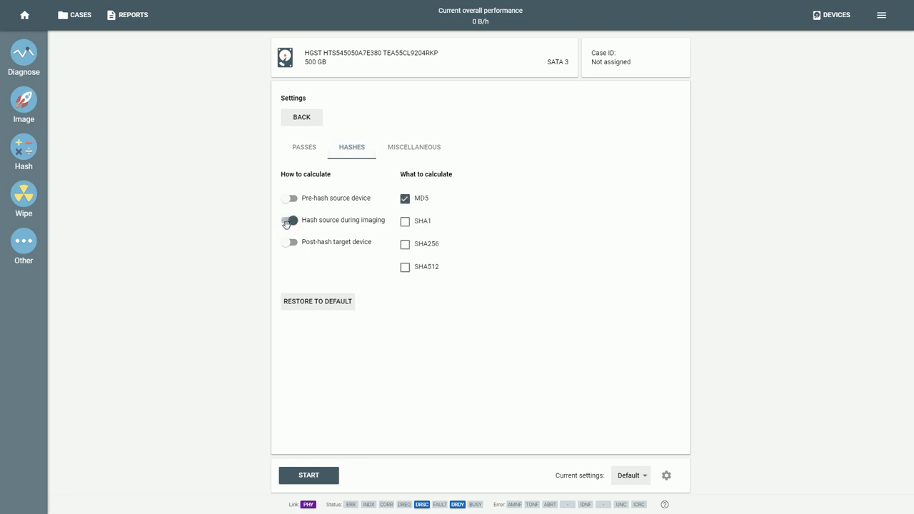
click(286, 222)
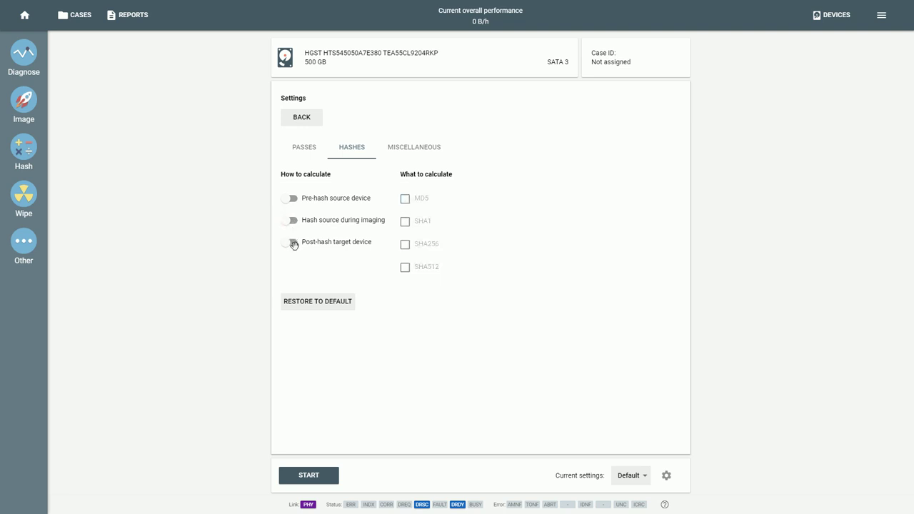
click(292, 243)
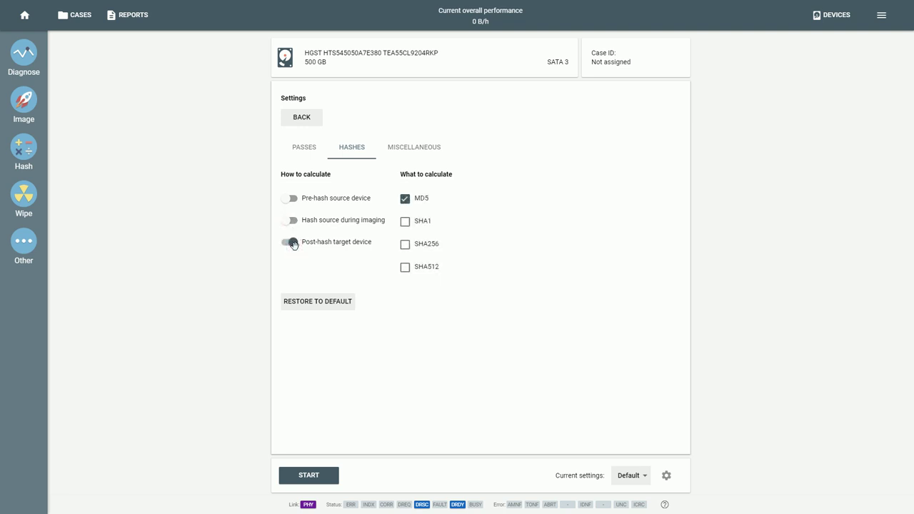
click(405, 225)
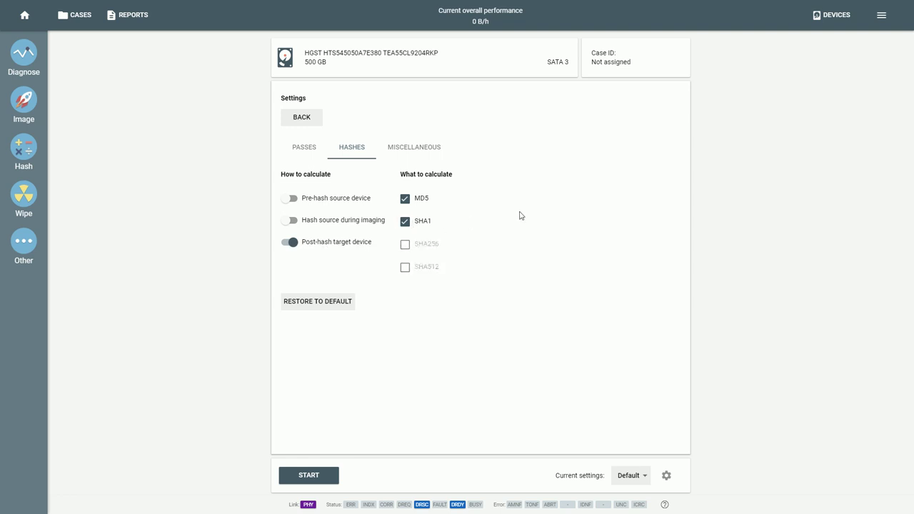
Examine the miscellaneous options, trying the SMART reading option and reading the help on saving the report in the target file folder.
click(411, 152)
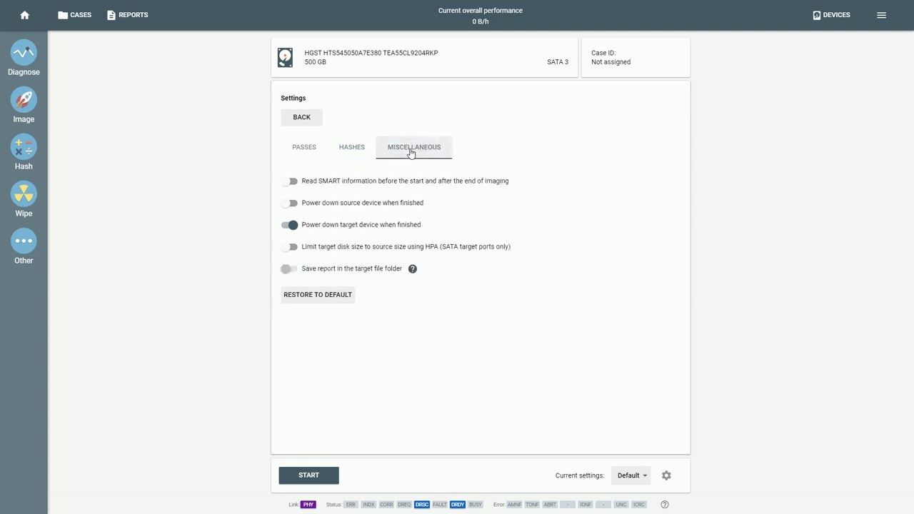
click(291, 182)
click(288, 183)
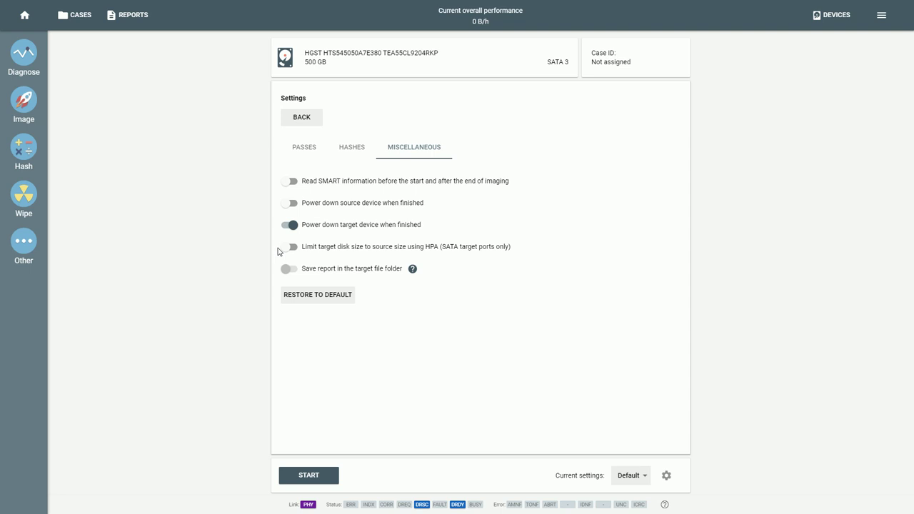
click(412, 270)
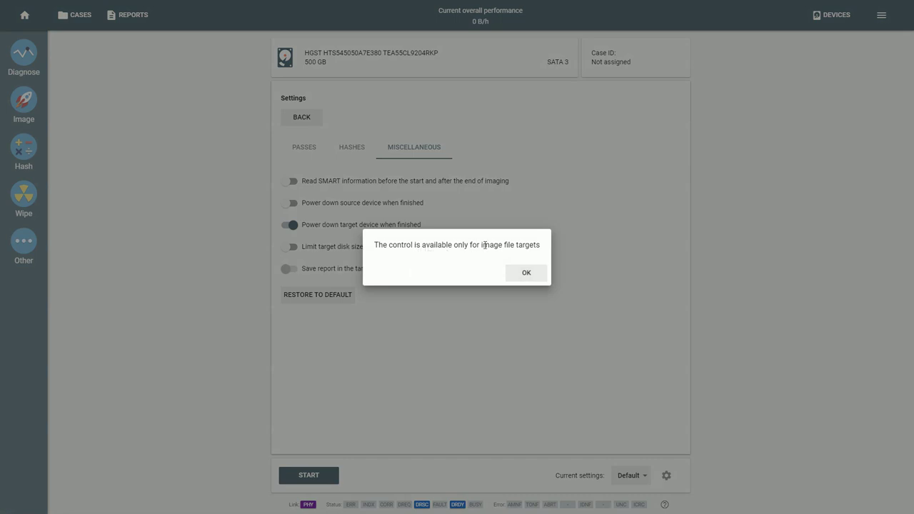
click(541, 277)
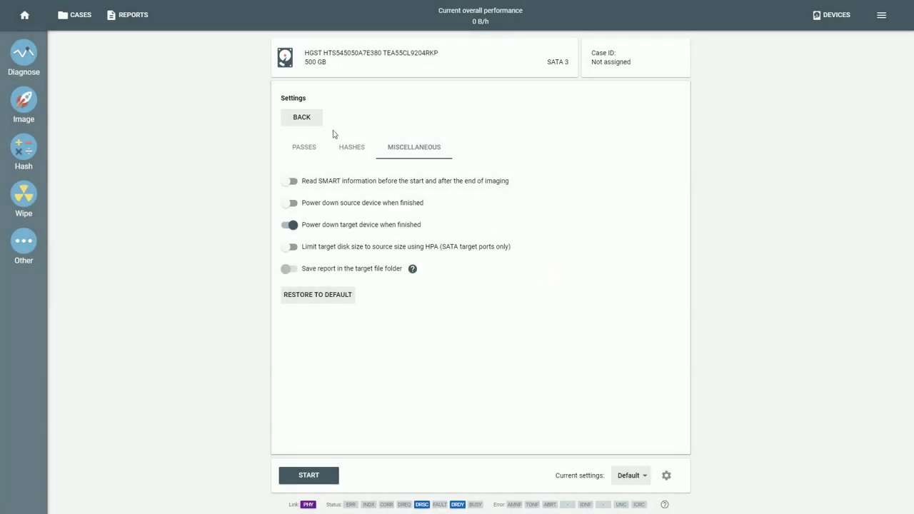
Return to the imaging task summary and check the available settings presets, keeping Default.
click(312, 122)
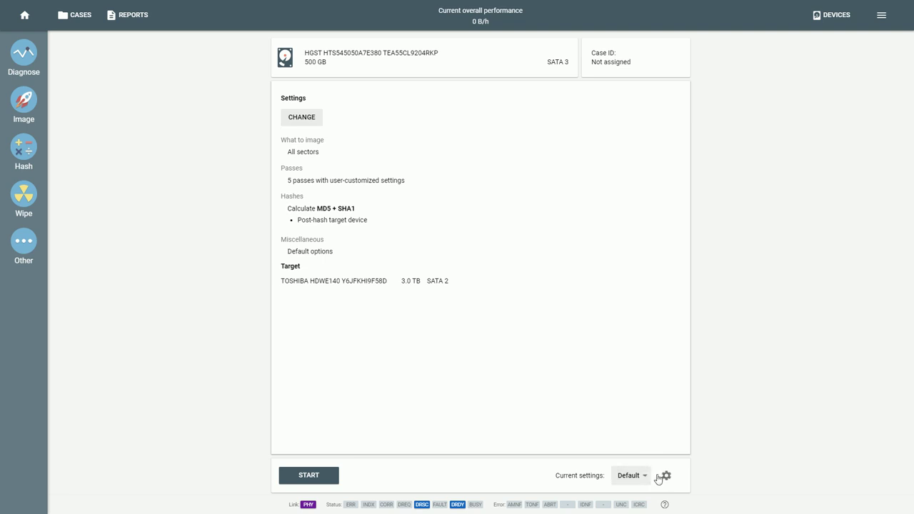
click(627, 479)
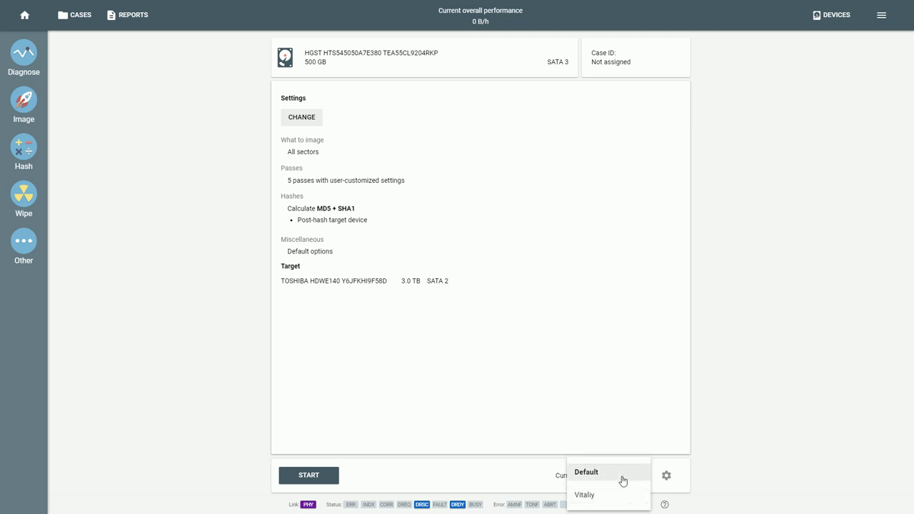
click(623, 480)
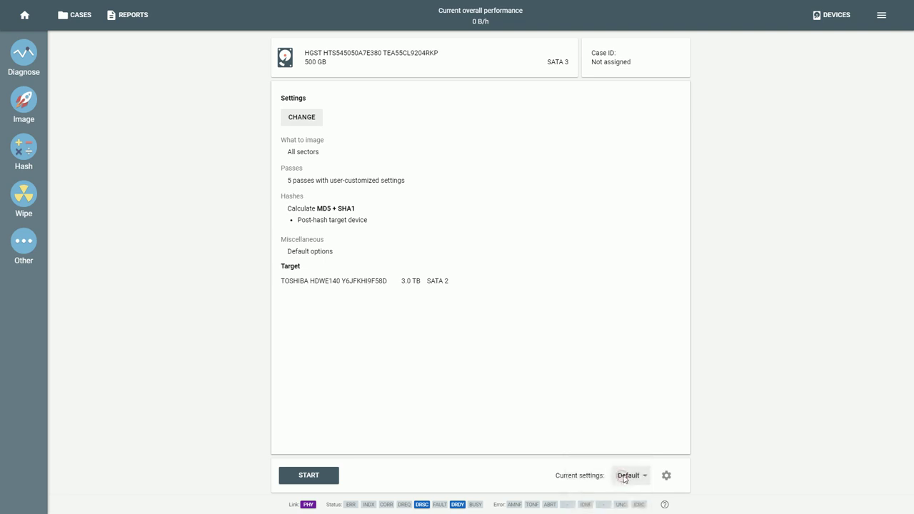
Save the current imaging settings as a new preset named after the operator and look at the preset management options.
click(667, 480)
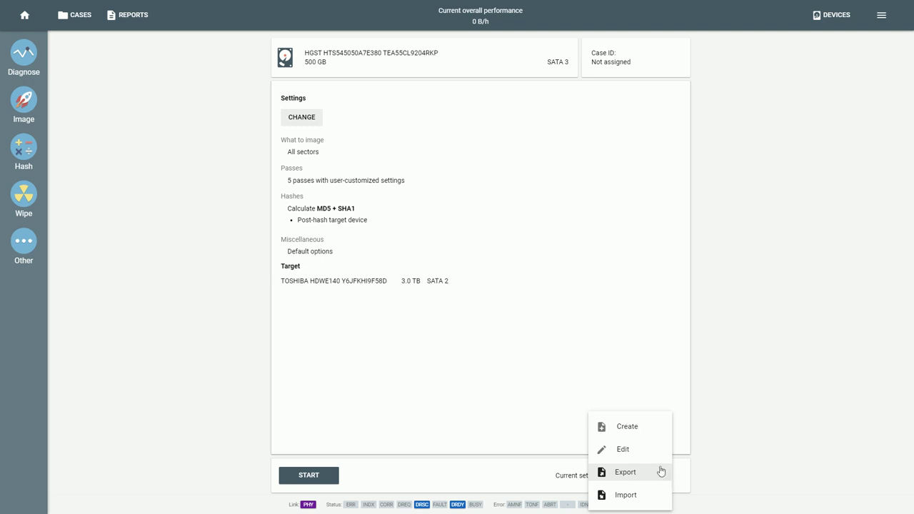
click(644, 429)
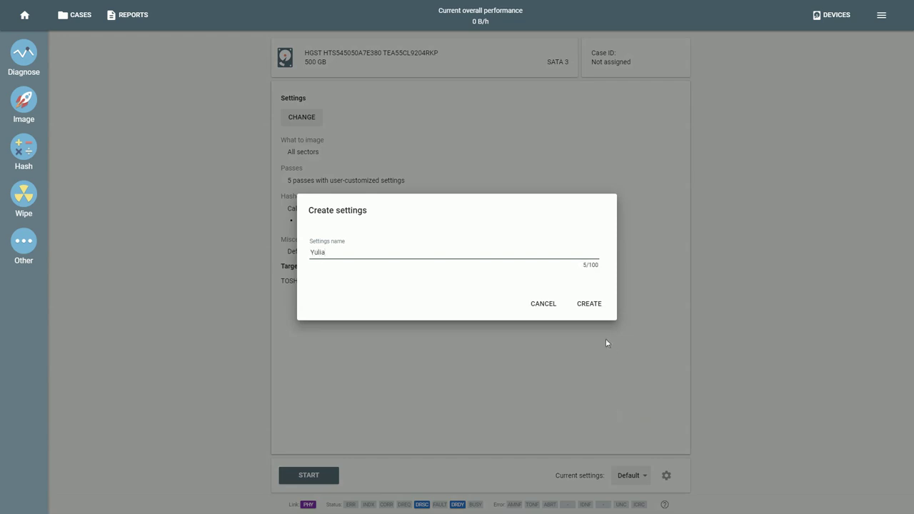
click(588, 304)
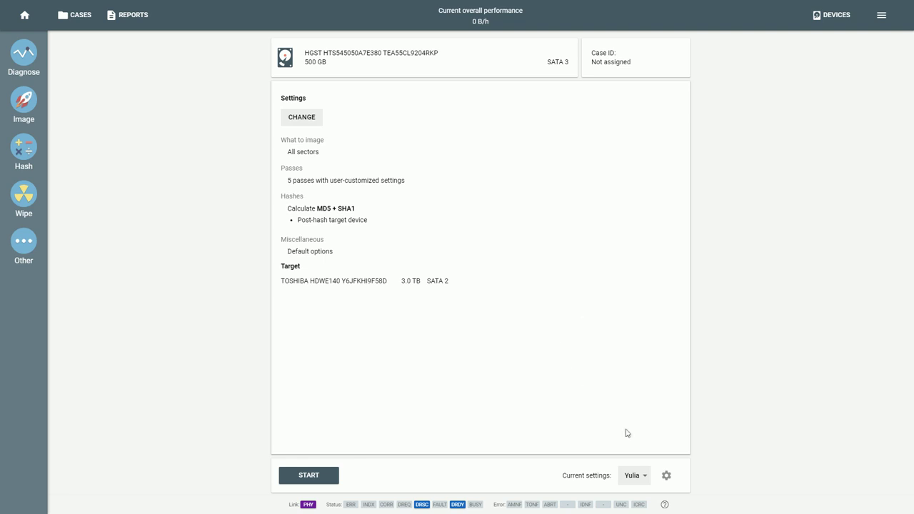
click(665, 475)
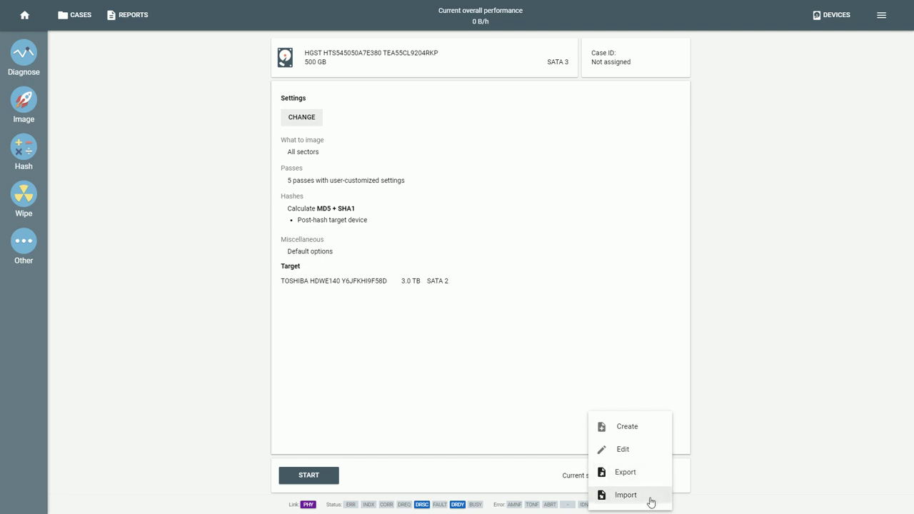
click(751, 479)
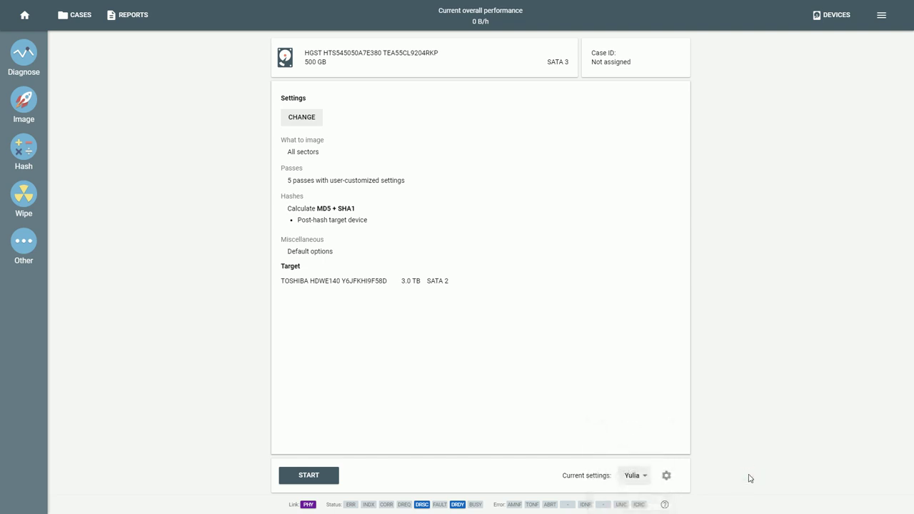
Start imaging the HGST drive to the TOSHIBA HDWE140, accept overwriting the target, and inspect the first unreadable-sector entry in the log.
click(307, 479)
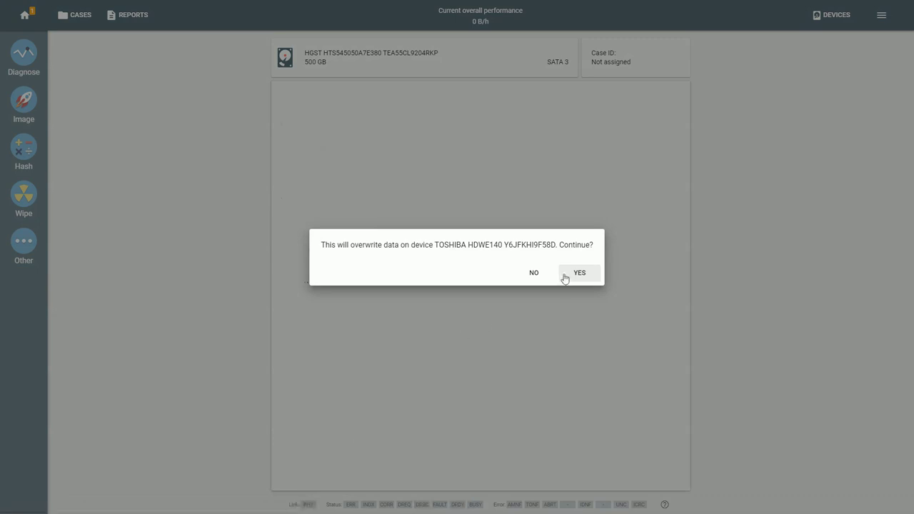
click(574, 275)
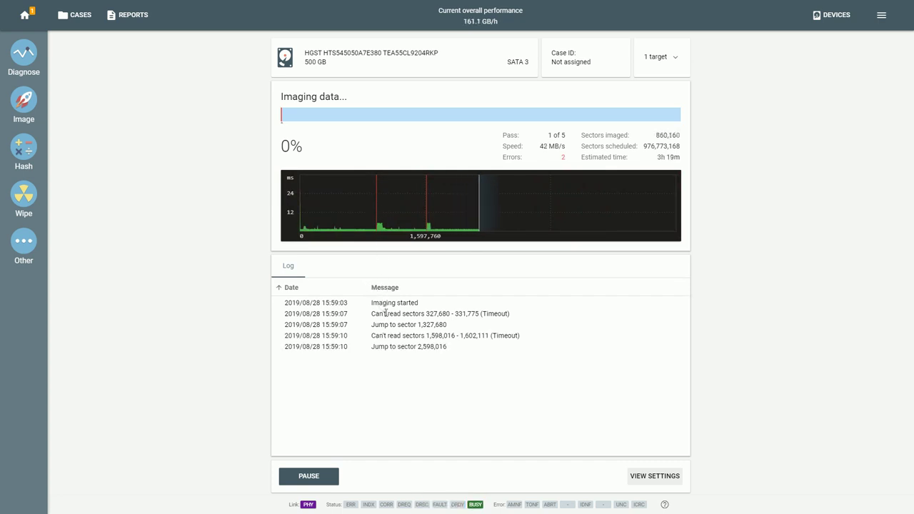
drag(371, 318, 516, 316)
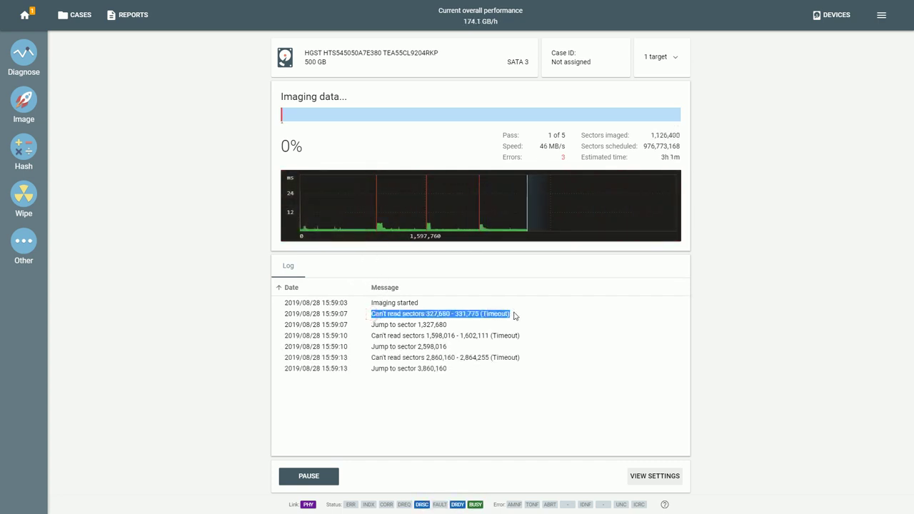
click(519, 315)
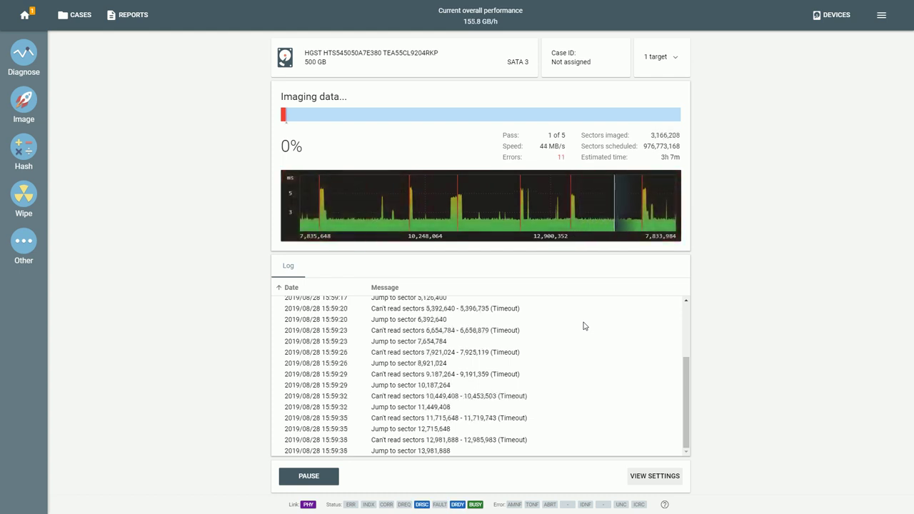
Switch to the slide presentation on the imaging algorithm and advance to the drive space and imaging cursor diagram.
key(alt+Tab)
key(alt+Tab)
key(alt+Tab)
key(alt+Tab)
key(alt+Tab)
key(alt+shift+Tab)
key(alt+shift+Tab)
key(alt+shift+Tab)
key(alt+shift+Tab)
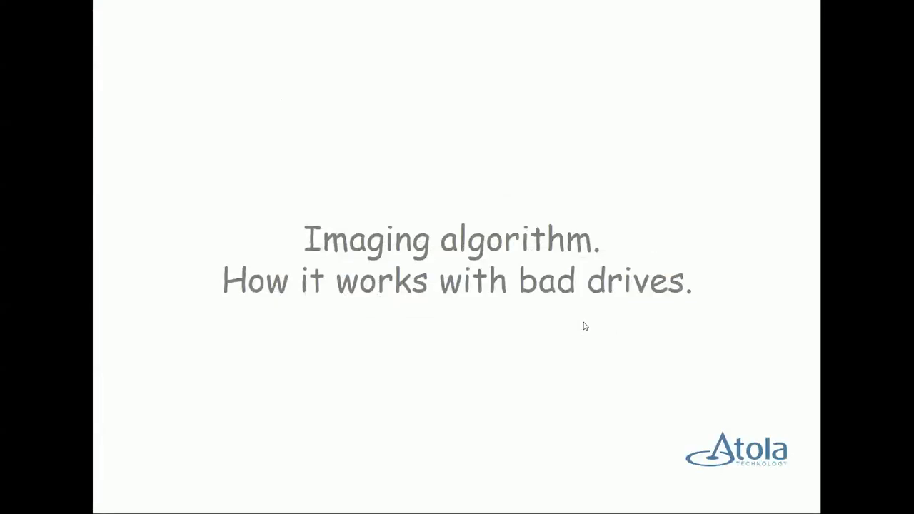
click(585, 327)
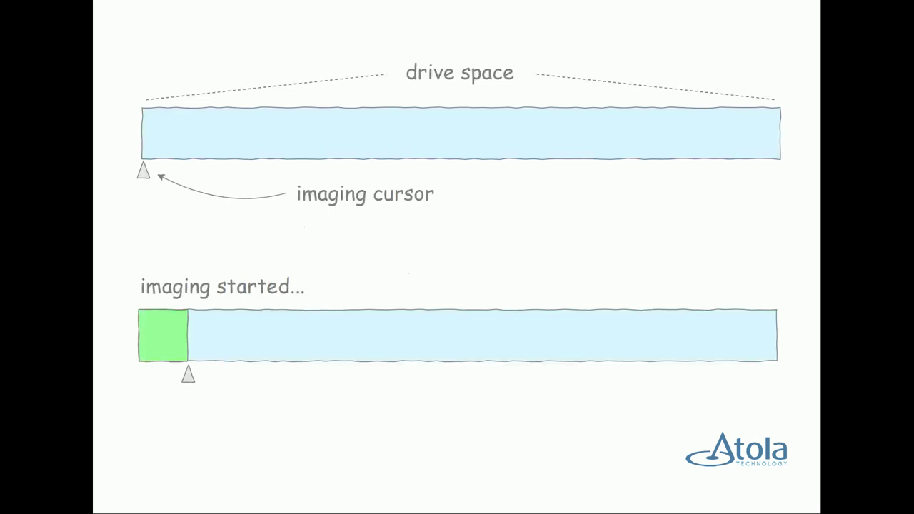
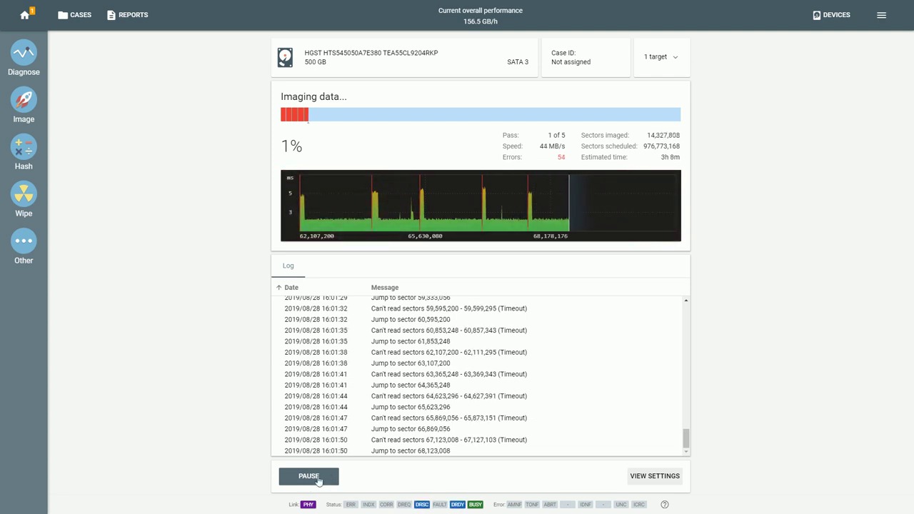
Pause the running imaging of the HGST drive and review the resulting report, including its unreadable-sector patterns and log.
click(310, 481)
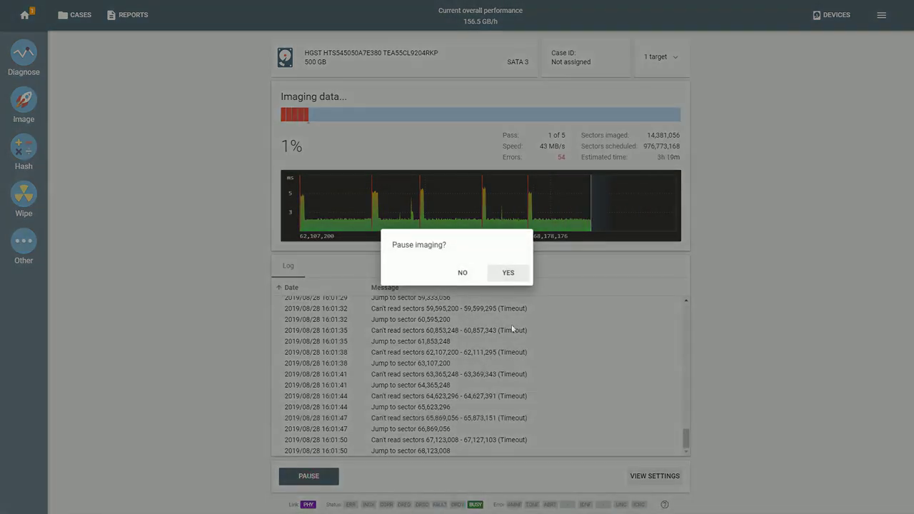
click(514, 281)
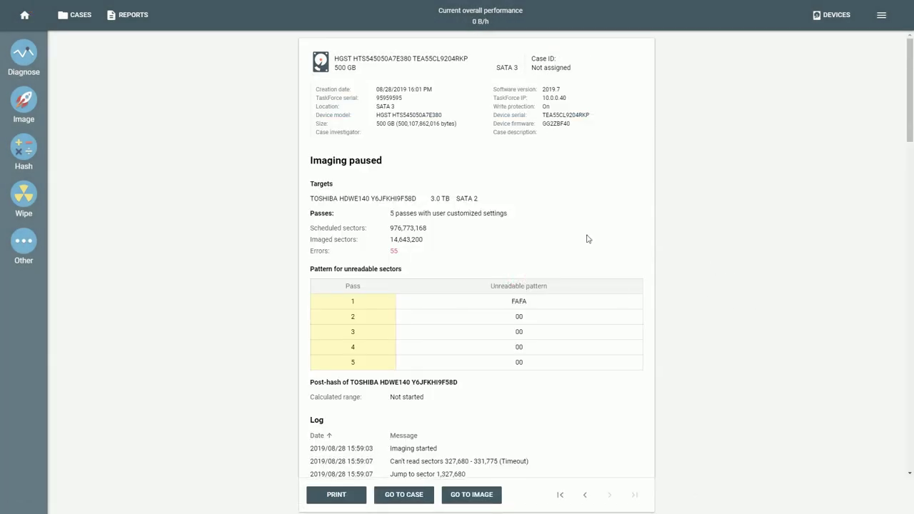
scroll(541, 201, down, 1)
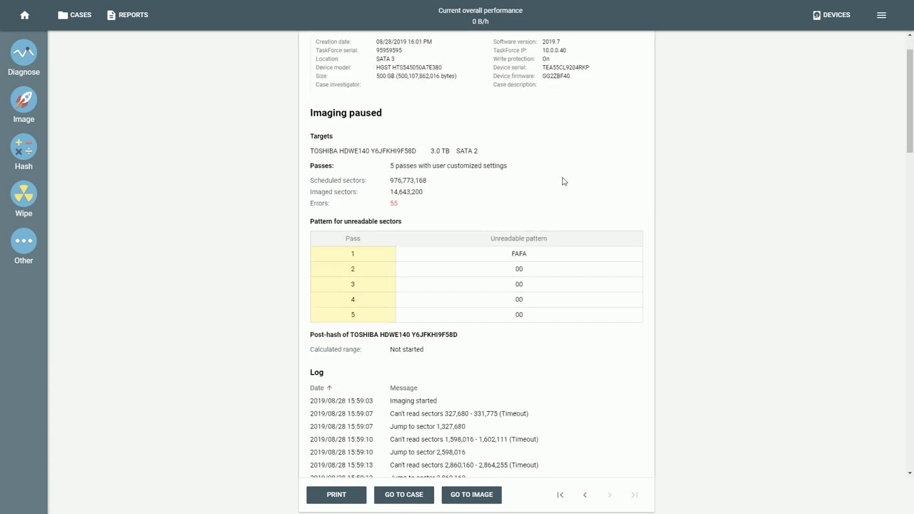
scroll(468, 194, down, 4)
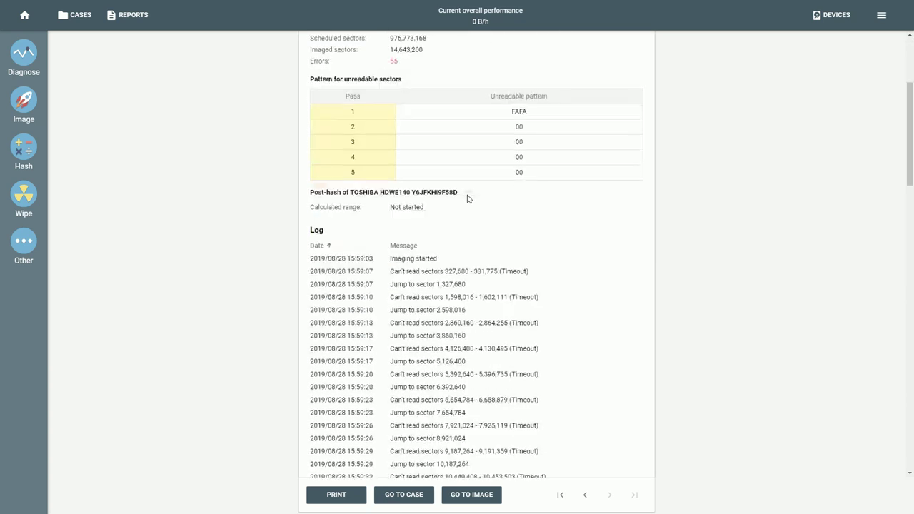
scroll(465, 202, up, 5)
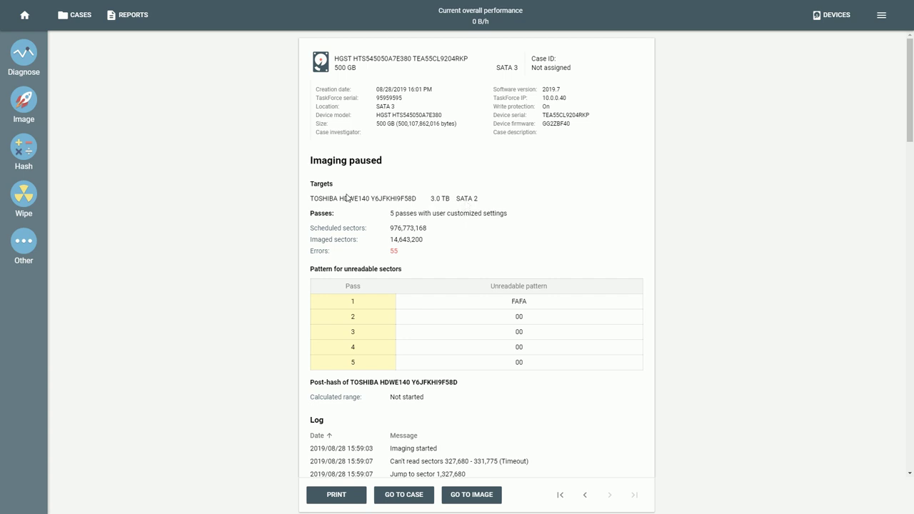
Choose the HGST drive on SATA 3 as the imaging source and resume its paused session to the TOSHIBA HDWE140.
click(25, 15)
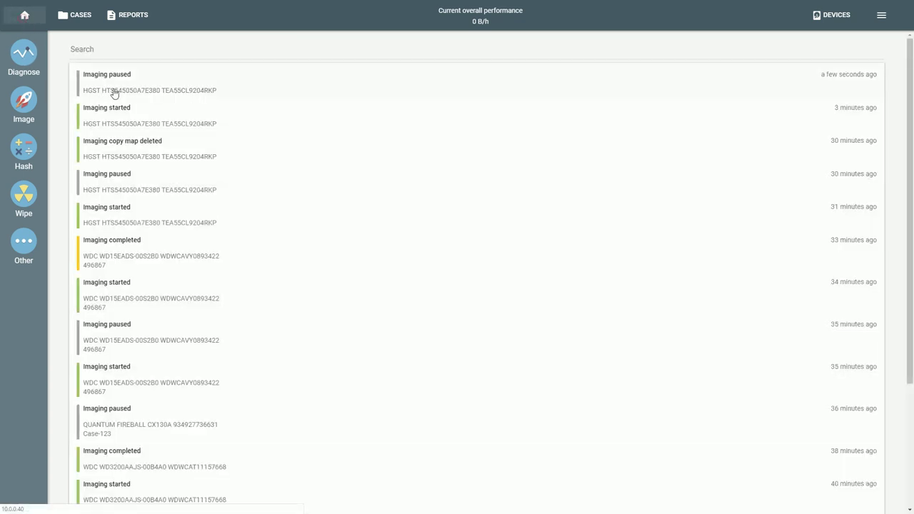
click(26, 105)
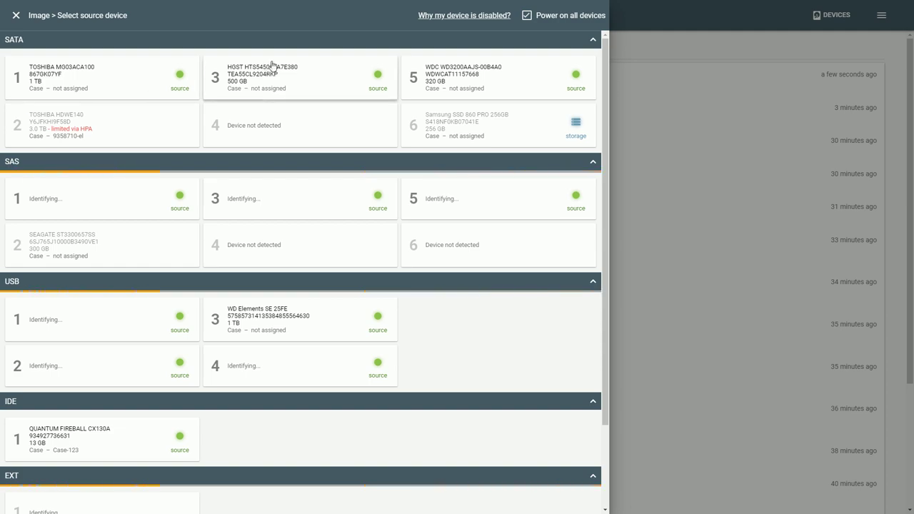
click(271, 65)
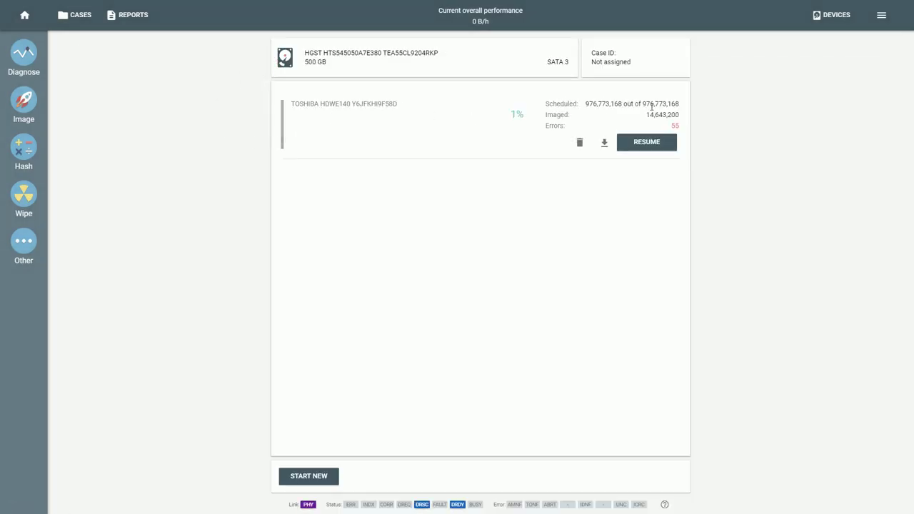
click(646, 142)
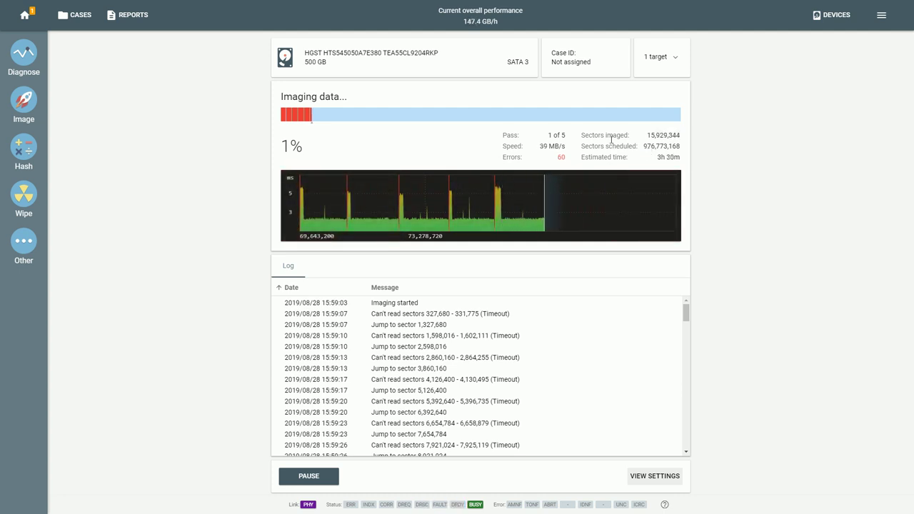
Open the latest imaging started report of the HGST drive and review its hash, pass and target settings.
click(23, 16)
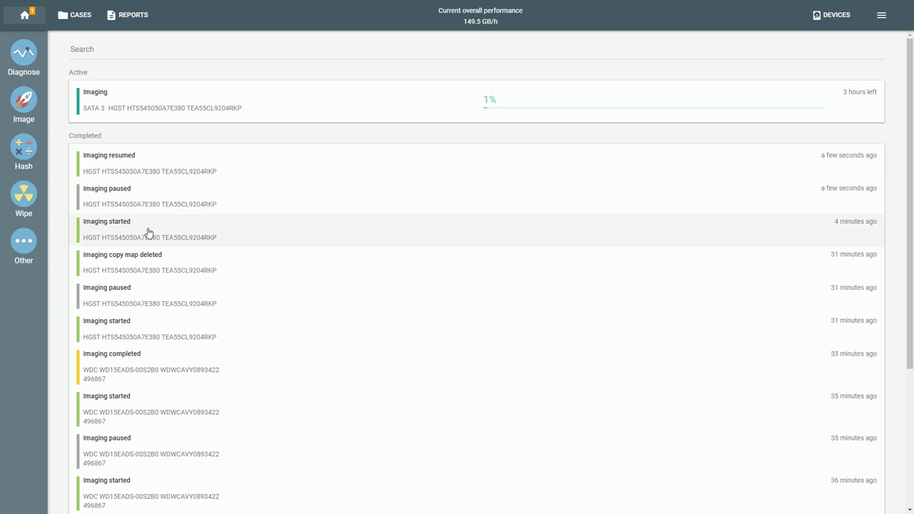
click(147, 232)
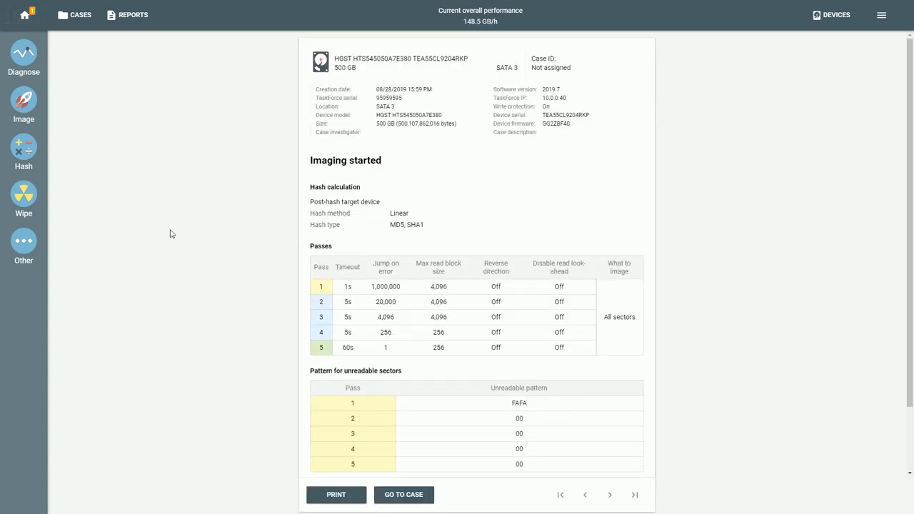
scroll(366, 256, down, 2)
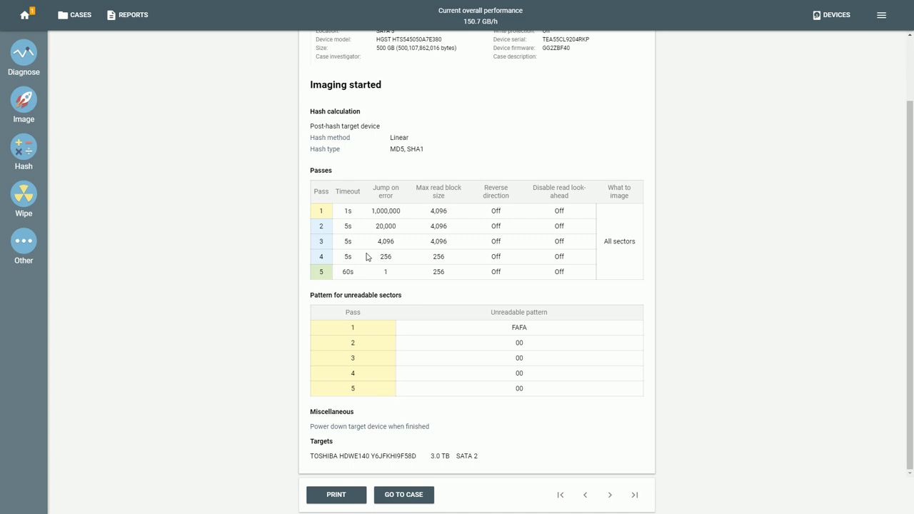
scroll(367, 257, up, 2)
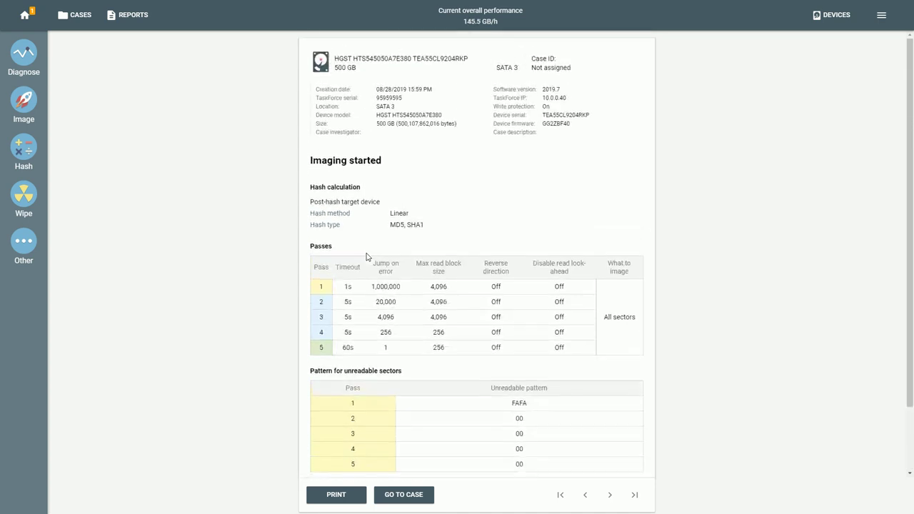
Open the latest imaging paused report of the HGST drive and review its imaged sectors, errors and log.
click(21, 17)
click(137, 208)
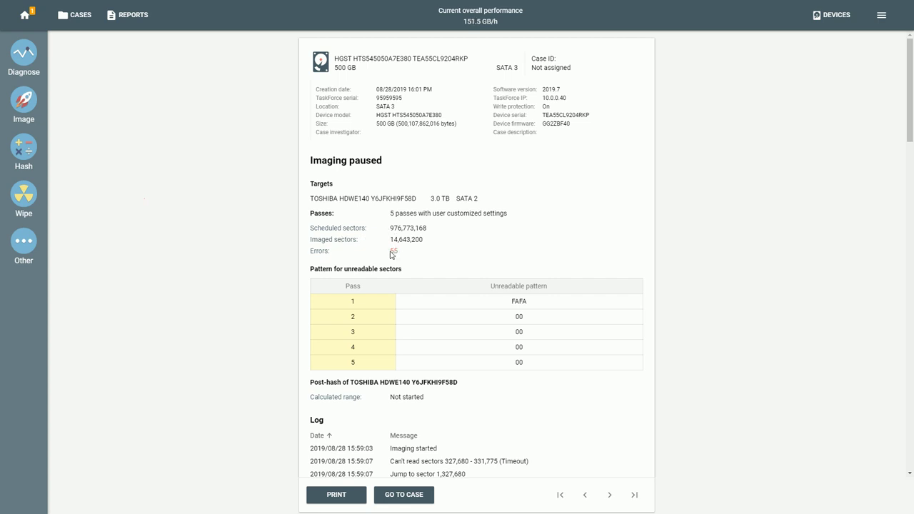
drag(427, 239, 390, 239)
click(475, 241)
scroll(477, 242, down, 1)
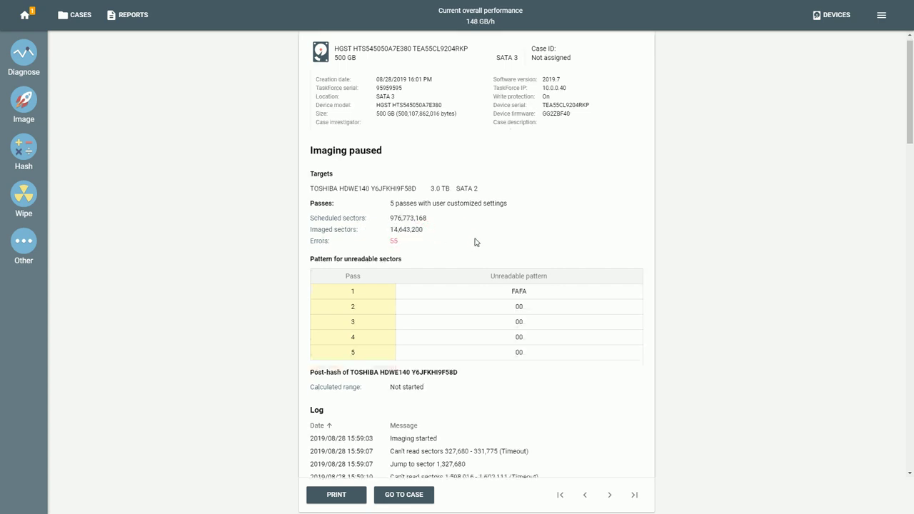
scroll(476, 241, down, 4)
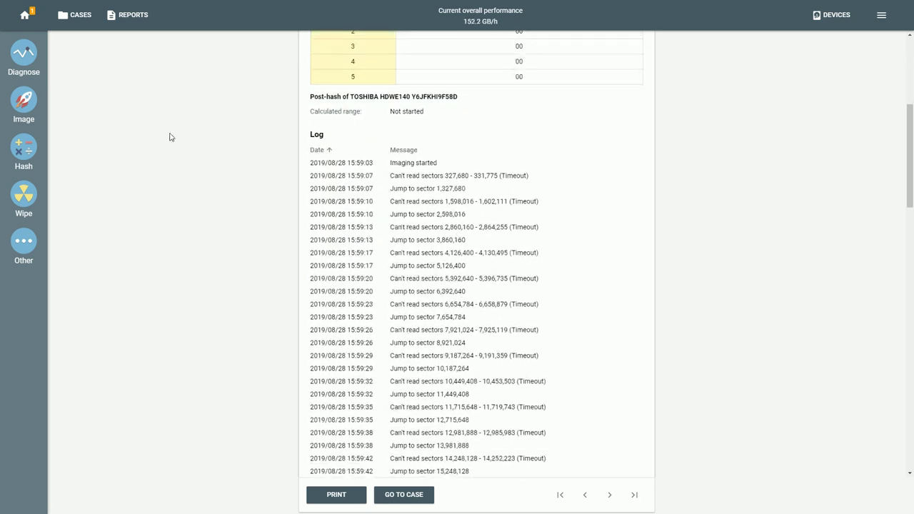
Open the imaging resumed report of the HGST drive and review its passes, patterns and miscellaneous settings.
click(25, 17)
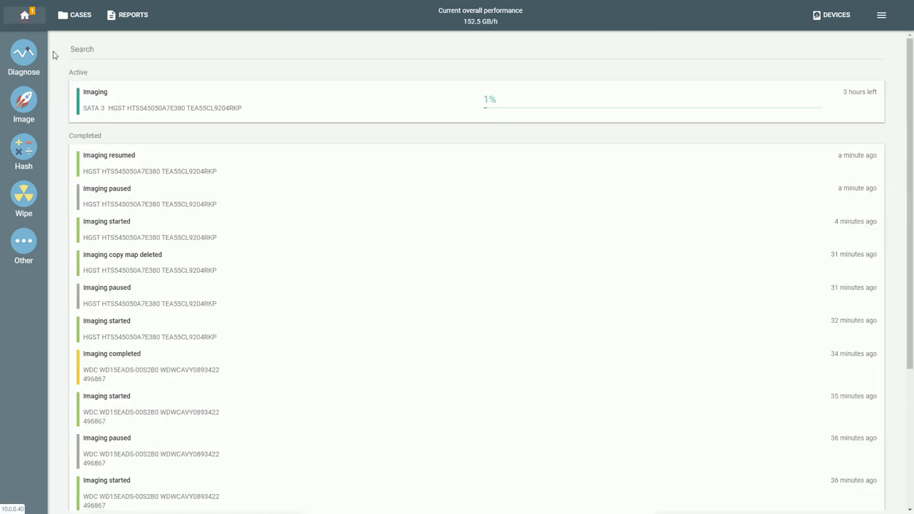
click(143, 170)
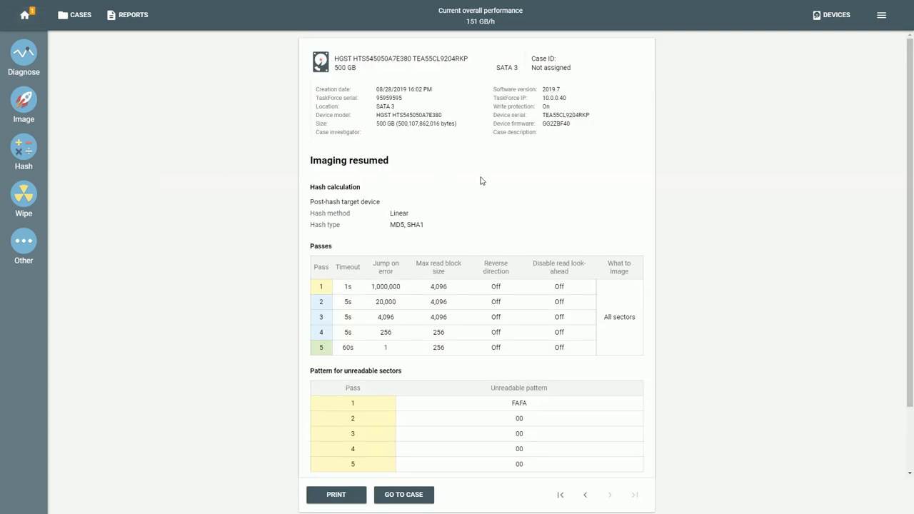
scroll(502, 177, down, 1)
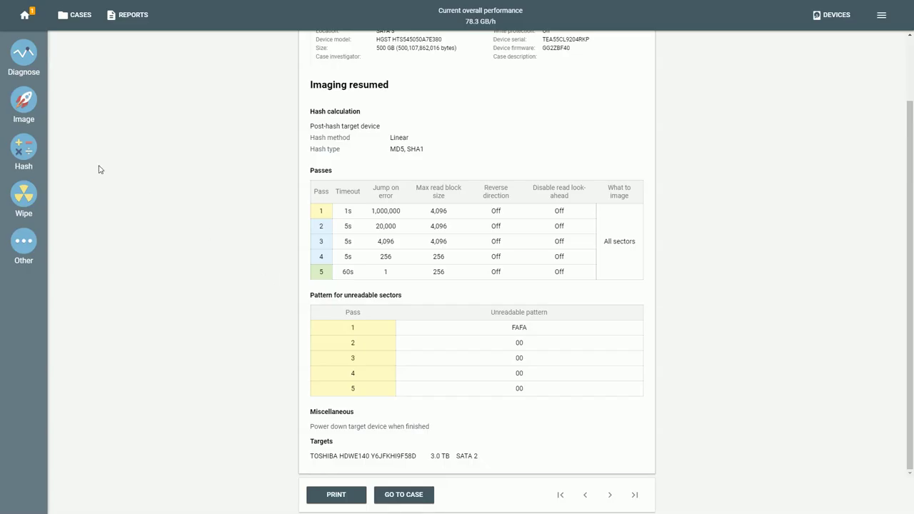
Start a new imaging session from the WDC WD3200AAJS drive on SATA 5 and select the Samsung SSD 860 PRO on SATA 6 as target.
click(24, 102)
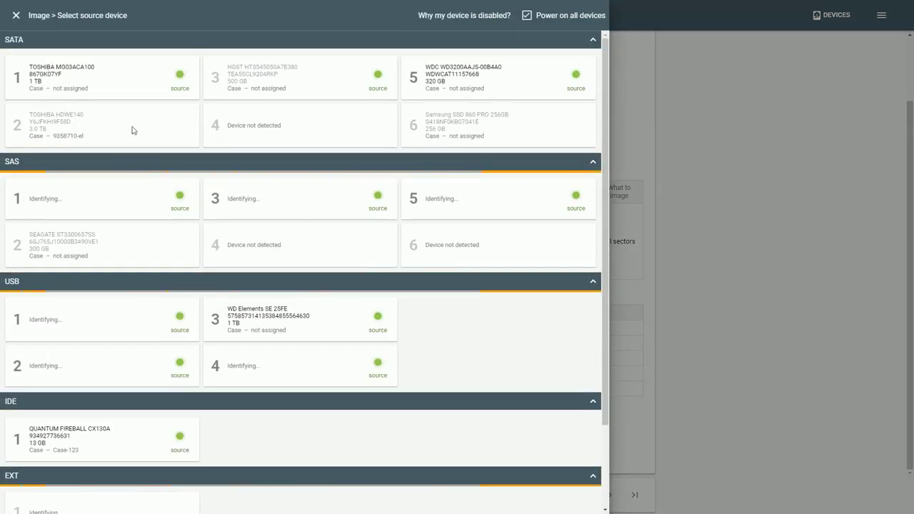
click(477, 81)
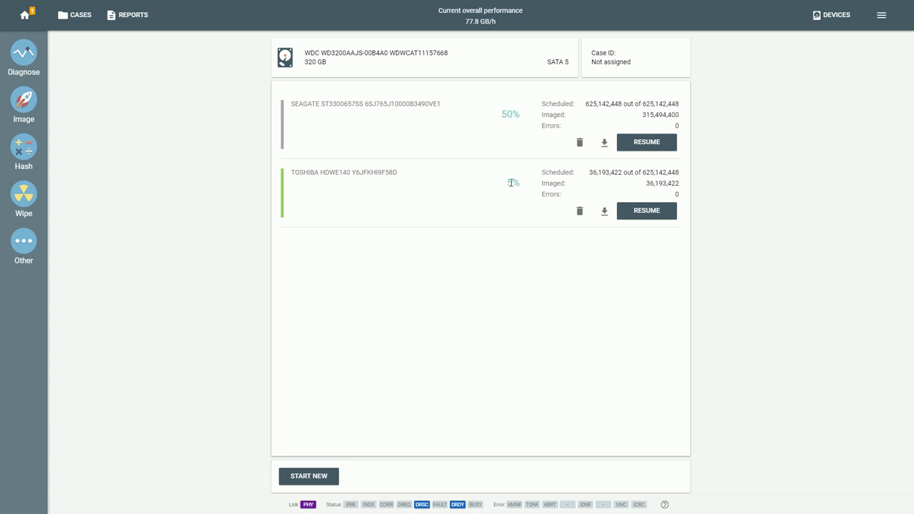
click(308, 481)
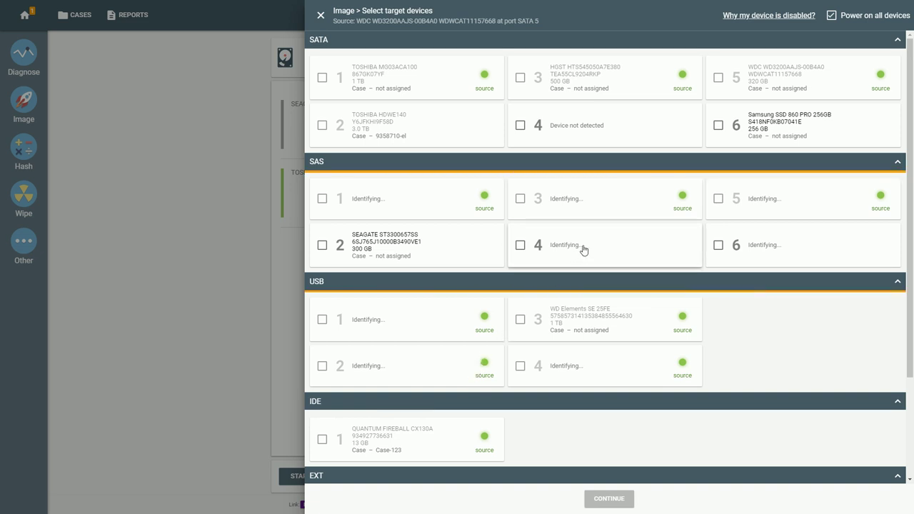
click(757, 124)
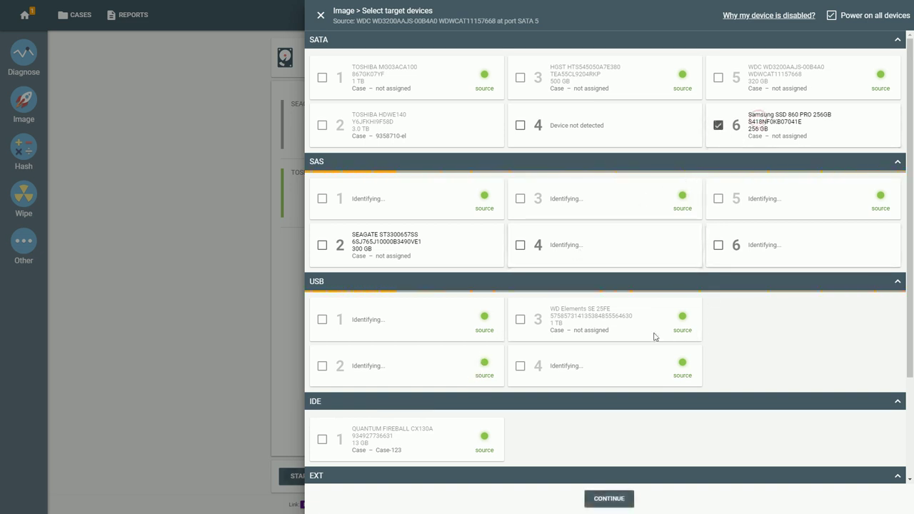
Create a compressed E01 image file with the default name in the network Share folder as second target, and accept the targets.
scroll(651, 333, down, 3)
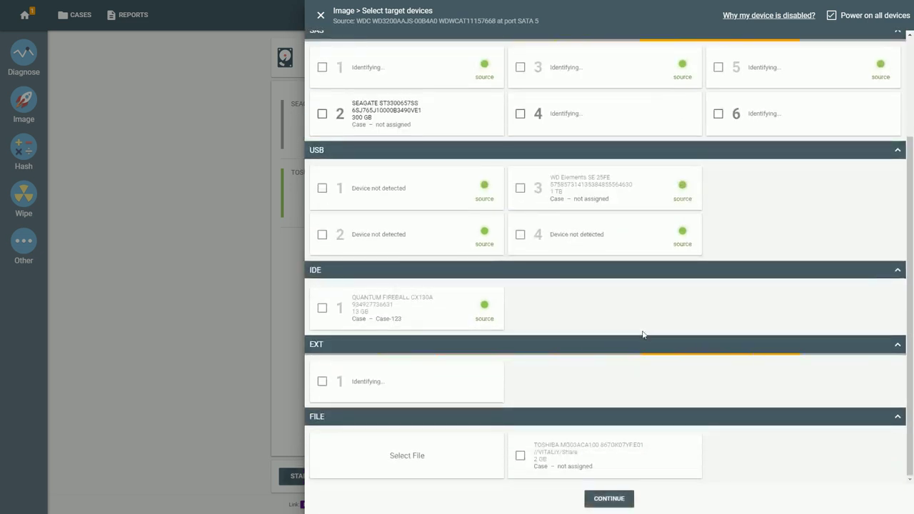
click(417, 455)
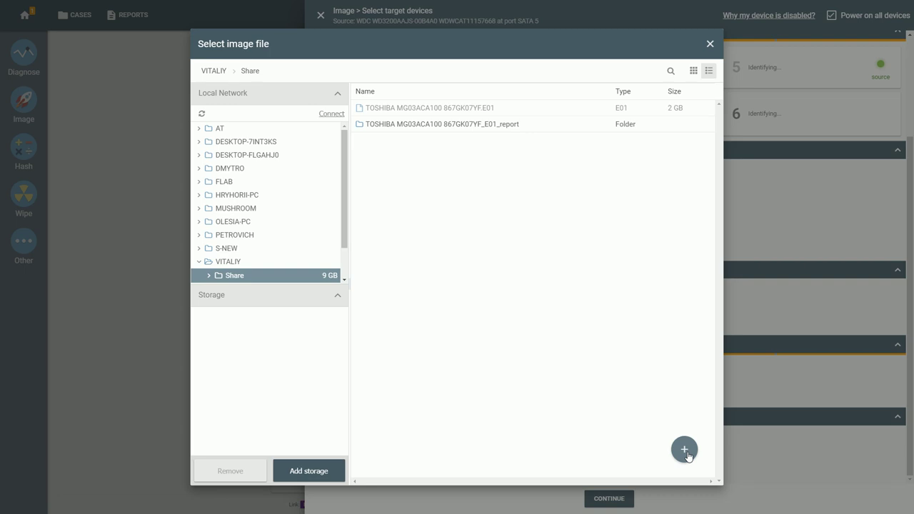
click(684, 450)
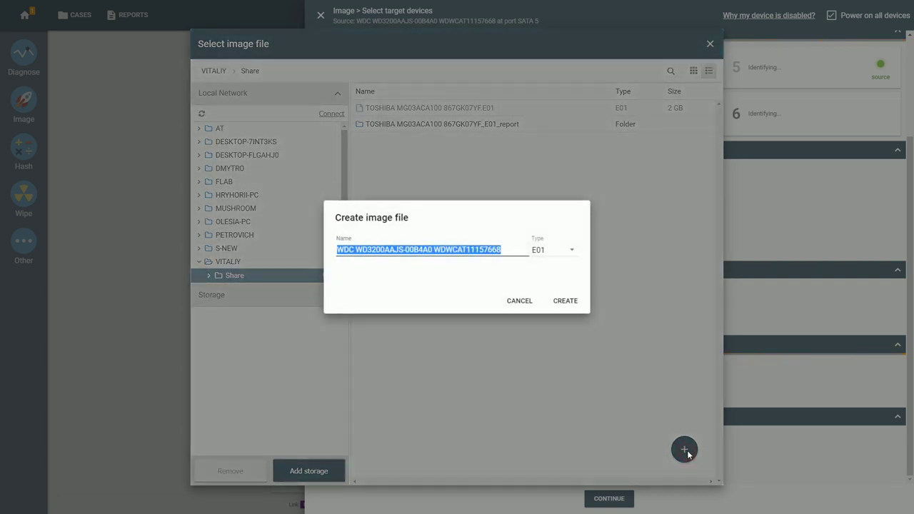
click(564, 301)
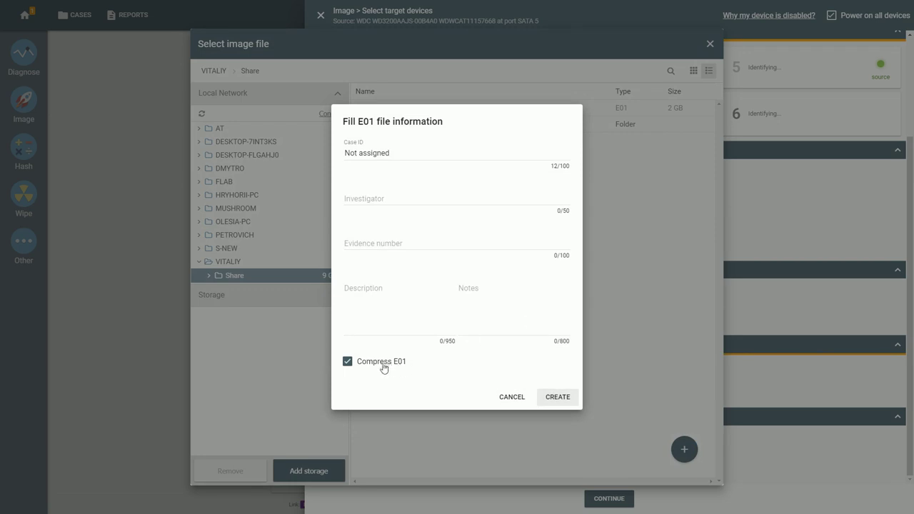
click(378, 363)
click(378, 364)
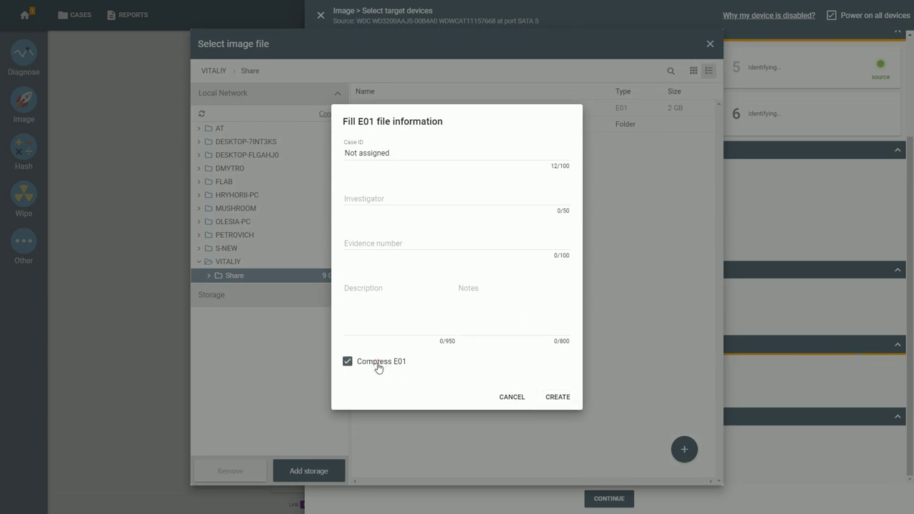
click(569, 405)
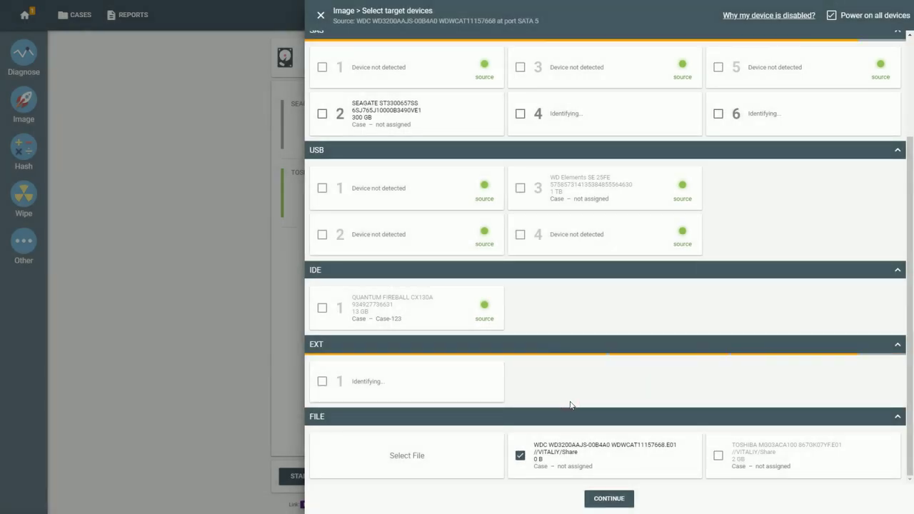
click(614, 499)
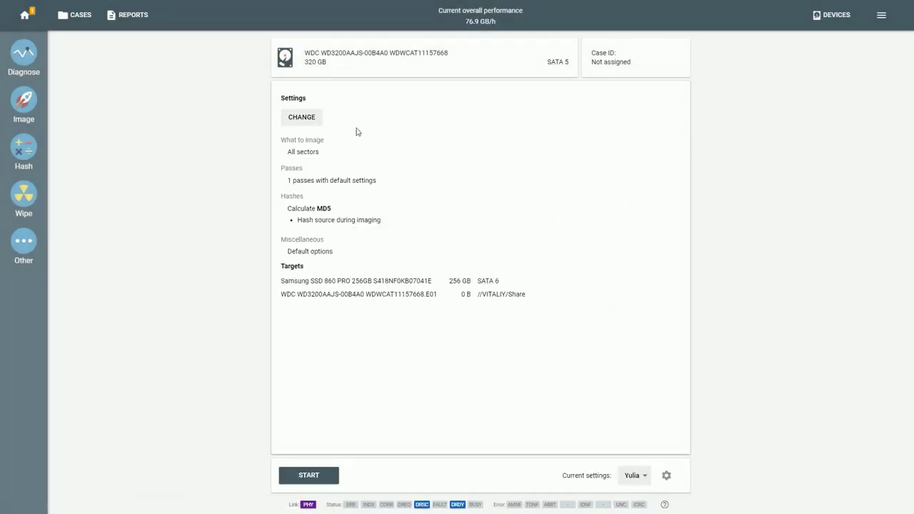
Change the imaging pass to a custom range ending at LBA 5m and save it.
click(301, 119)
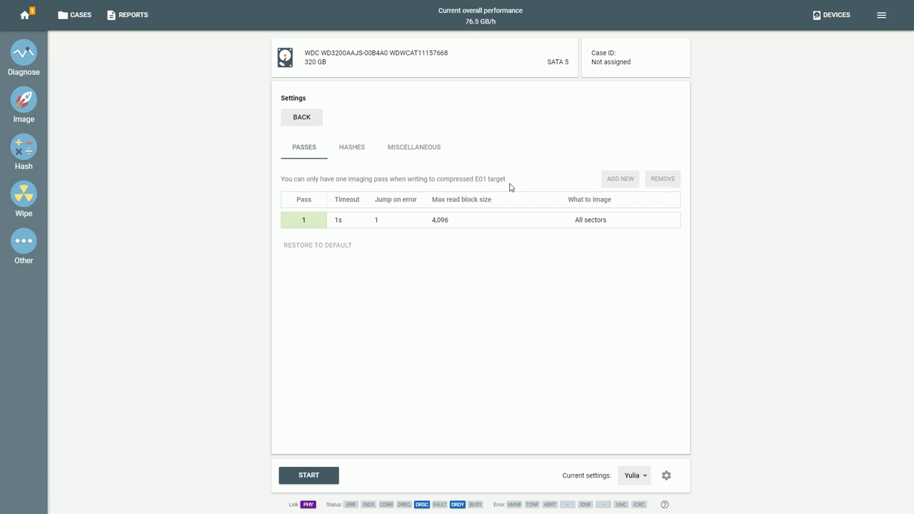
click(544, 227)
double_click(636, 202)
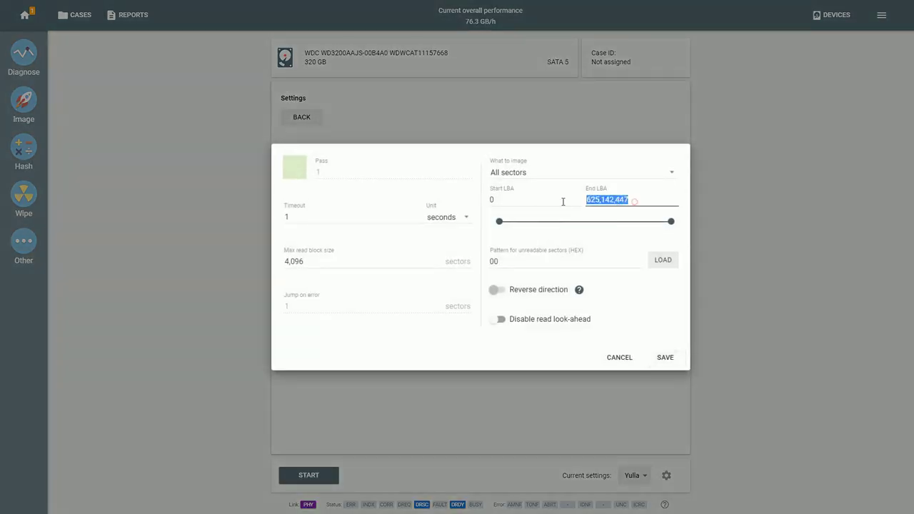
text(5m)
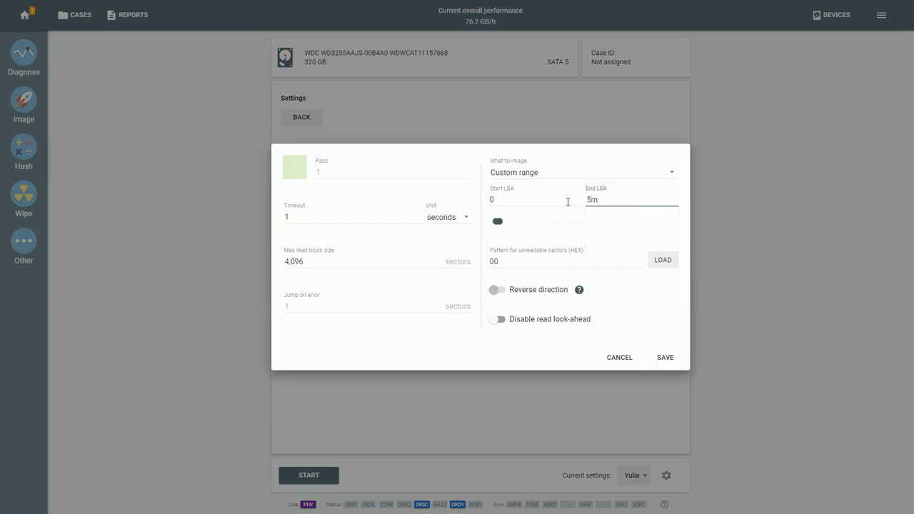
key(Tab)
click(666, 359)
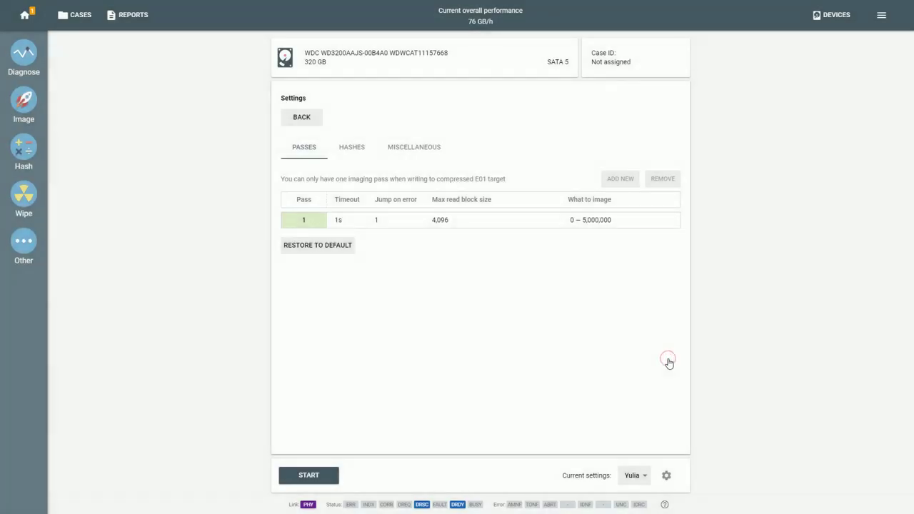
Enable post-hashing of target devices with SHA1 added, turn on reading SMART before and after imaging, and return to the settings summary.
click(353, 151)
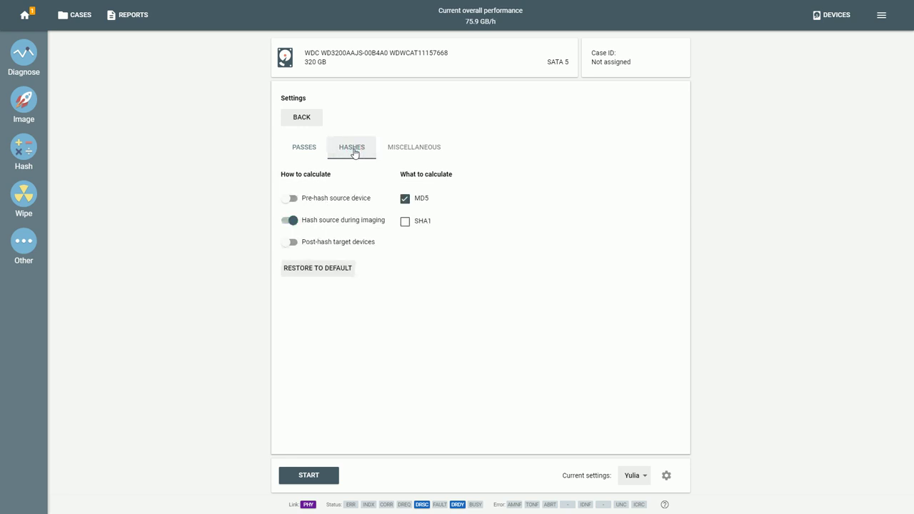
click(287, 242)
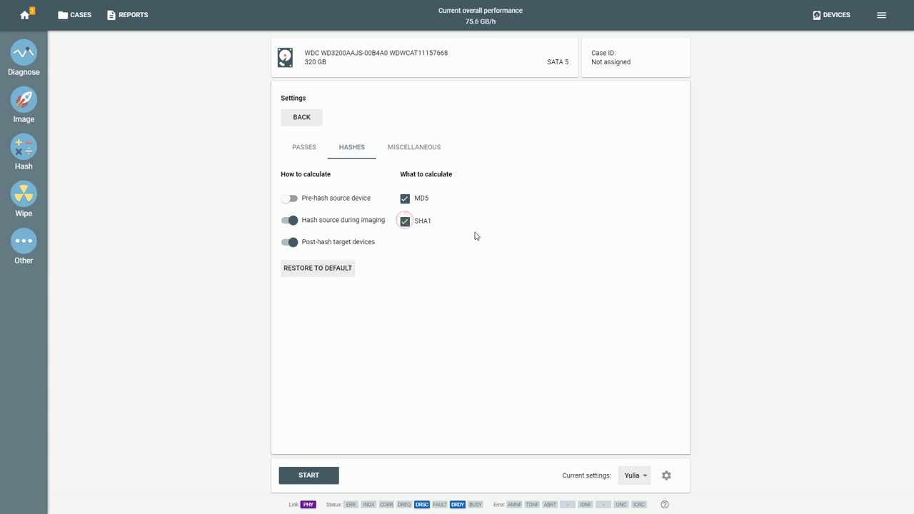
click(427, 148)
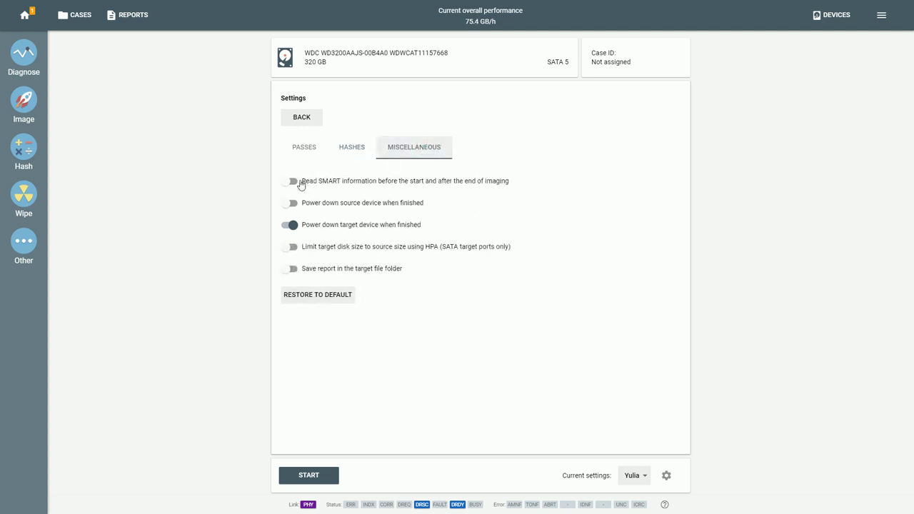
click(294, 182)
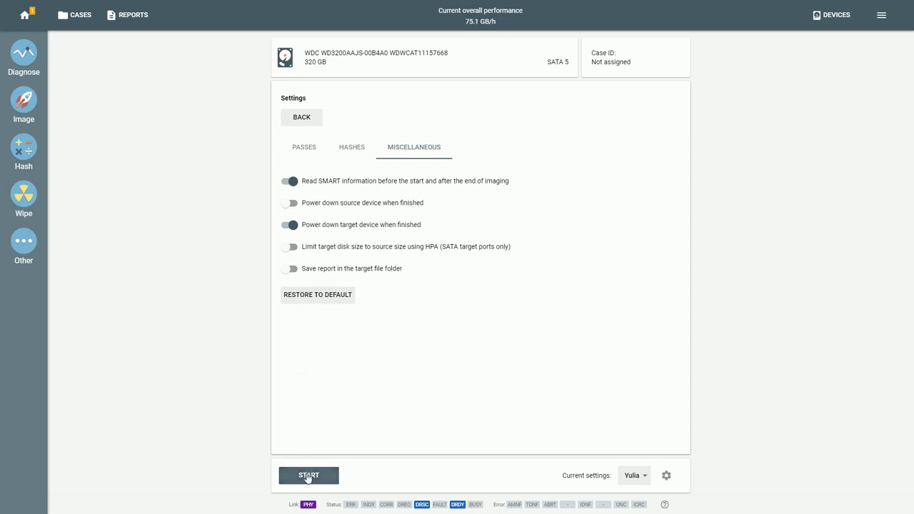
click(302, 118)
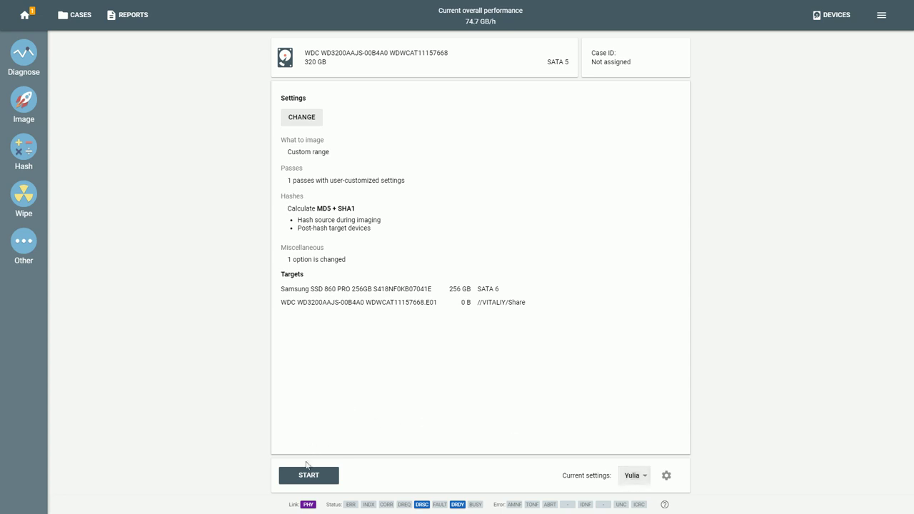
Start imaging, agree to overwrite the Samsung SSD, and check the list of two targets while it runs.
click(305, 477)
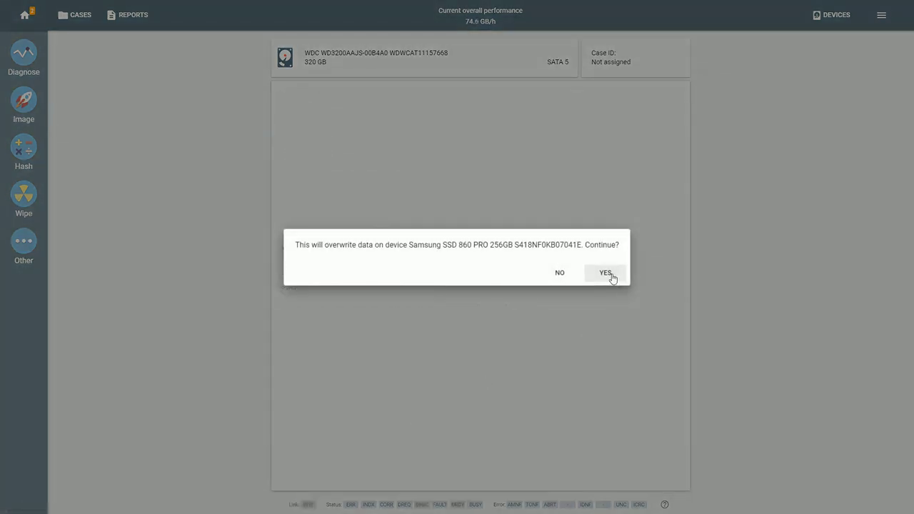
click(606, 273)
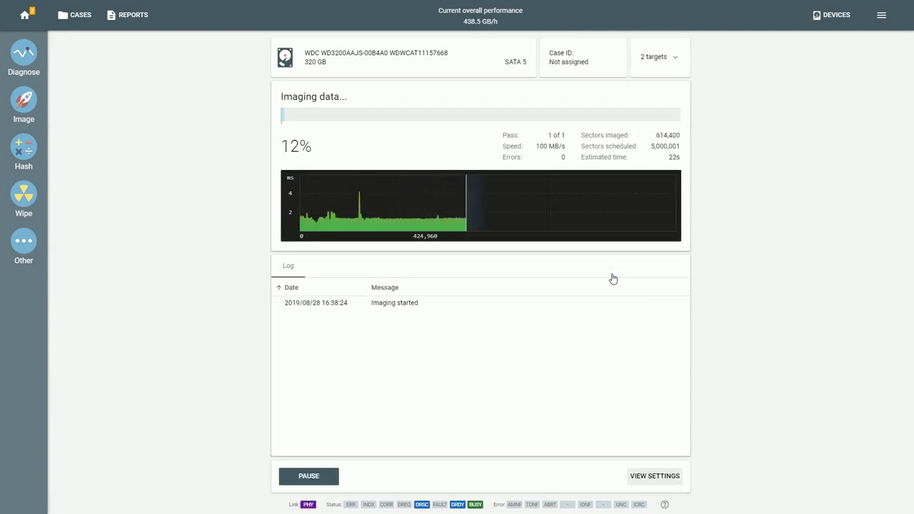
click(681, 61)
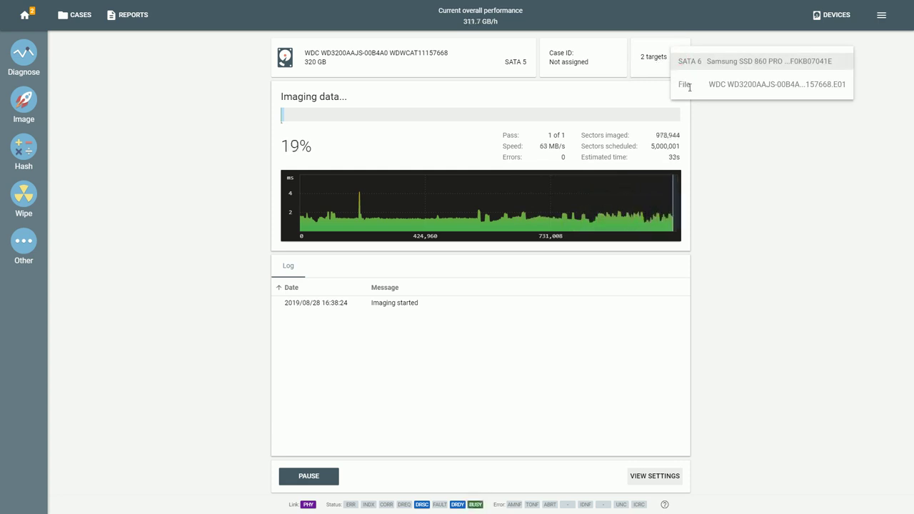
click(714, 131)
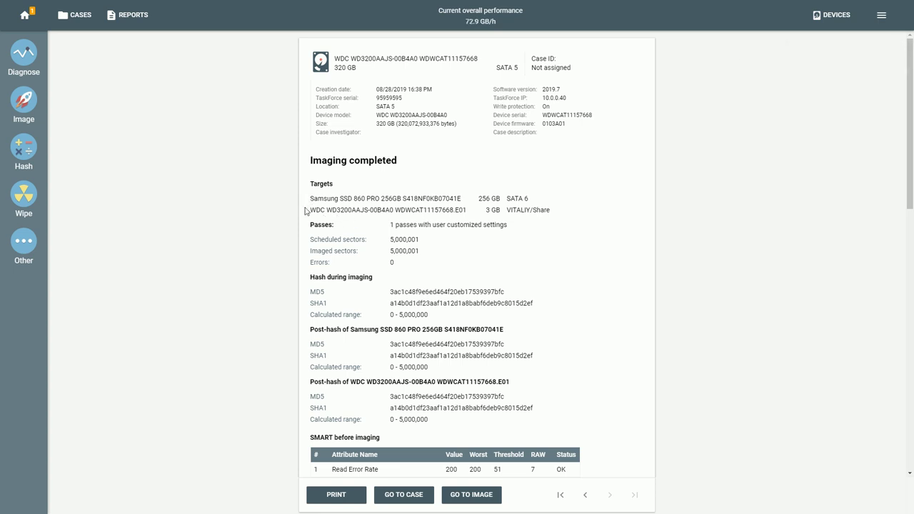
Review the imaging completed report's target hashes, SMART tables before and after imaging, and log.
scroll(305, 210, down, 1)
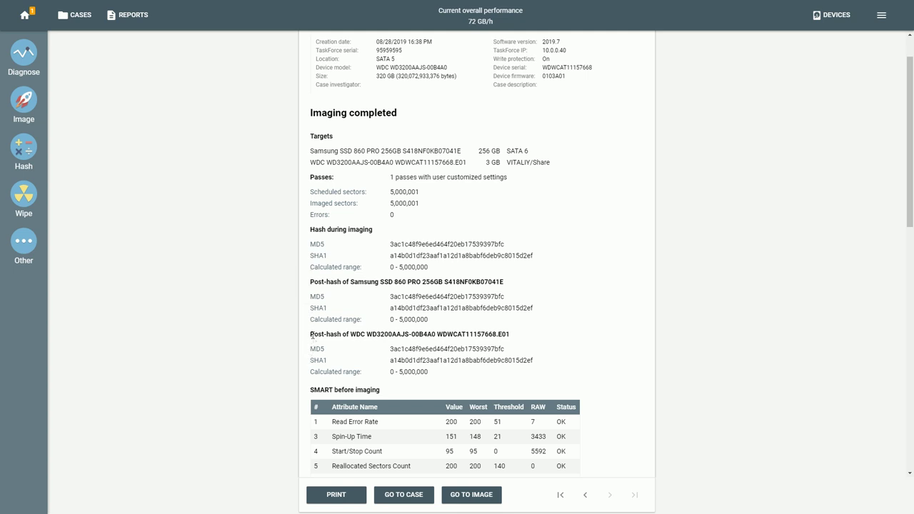
scroll(315, 325, down, 5)
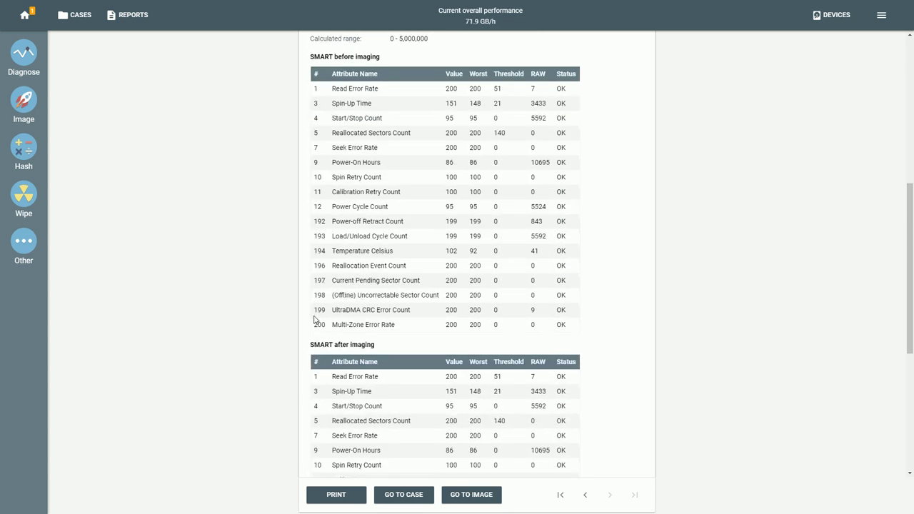
drag(310, 57, 380, 58)
click(606, 78)
scroll(622, 326, down, 5)
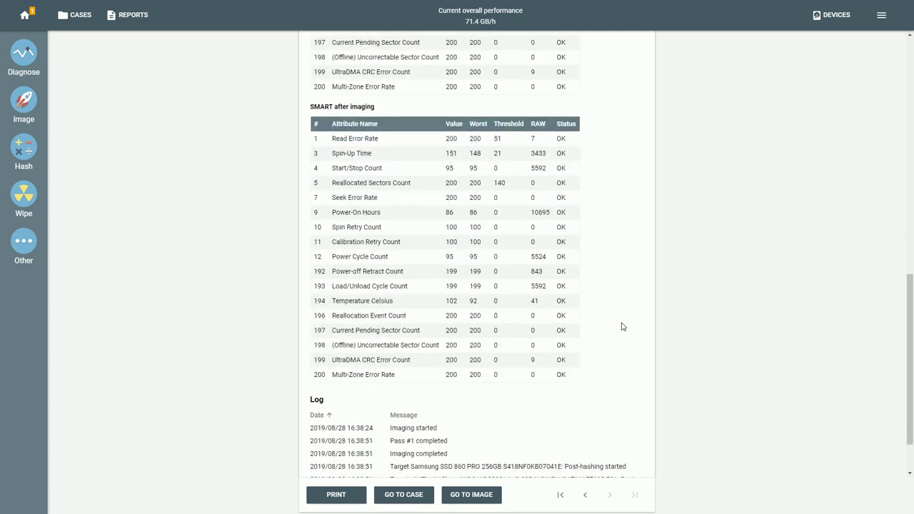
scroll(622, 327, down, 2)
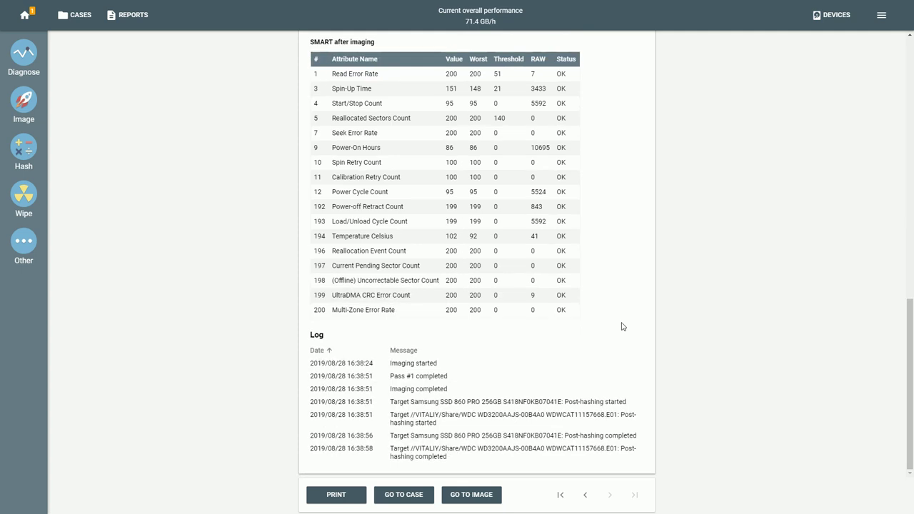
drag(307, 43, 379, 68)
click(627, 226)
scroll(629, 227, down, 1)
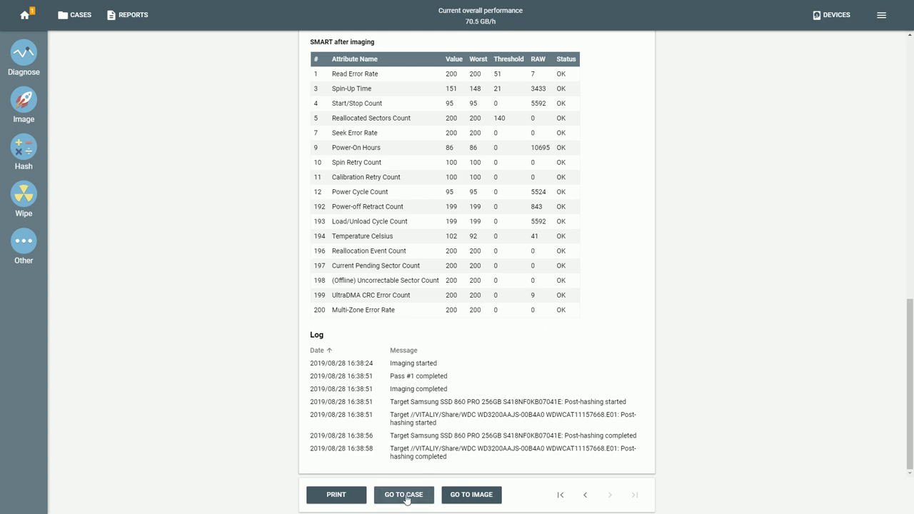
View the WDC drive's latest imaging started report through its case, and reopen its latest started and completed reports from the home page.
click(395, 498)
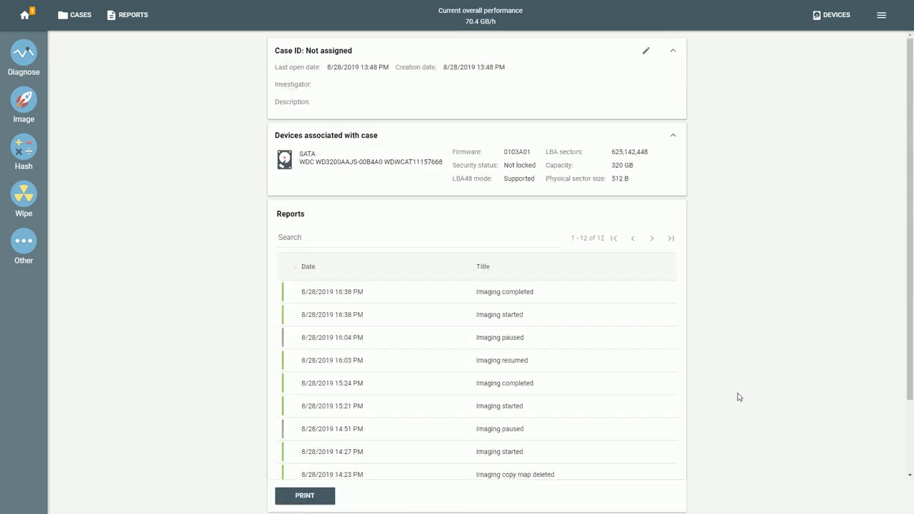
click(533, 318)
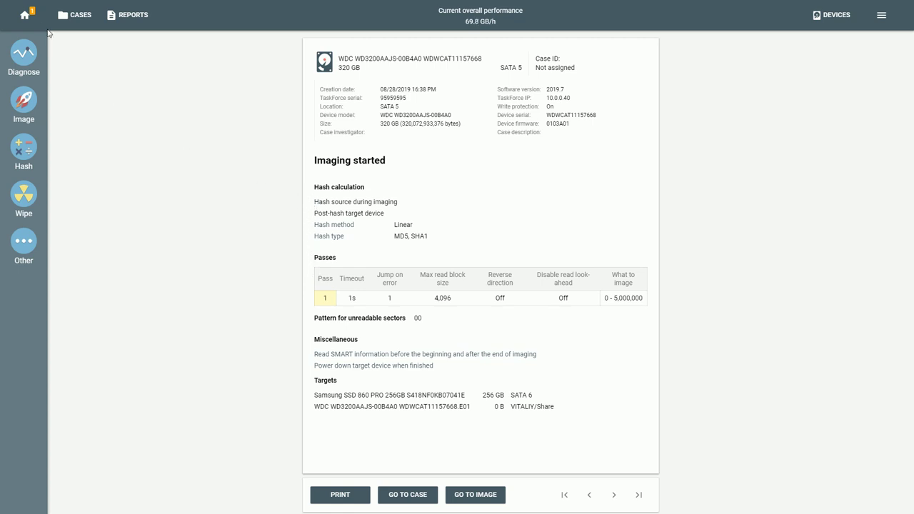
click(25, 17)
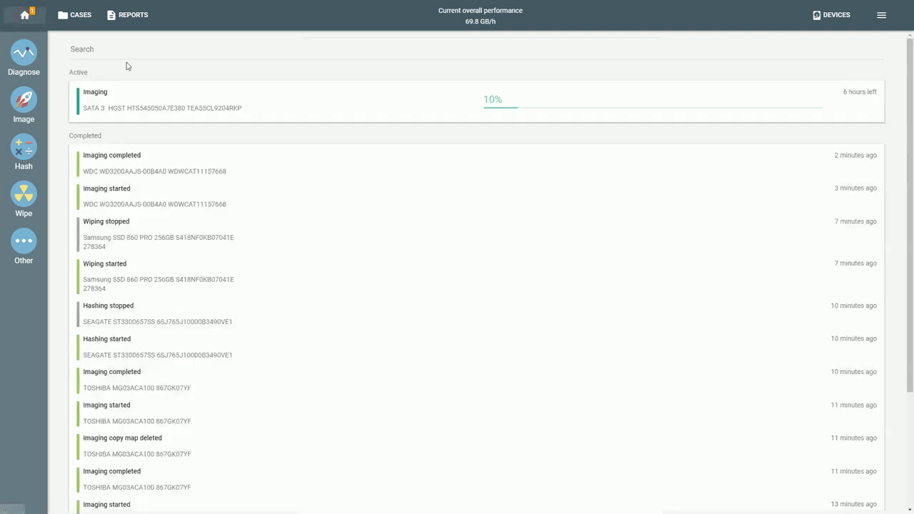
click(167, 197)
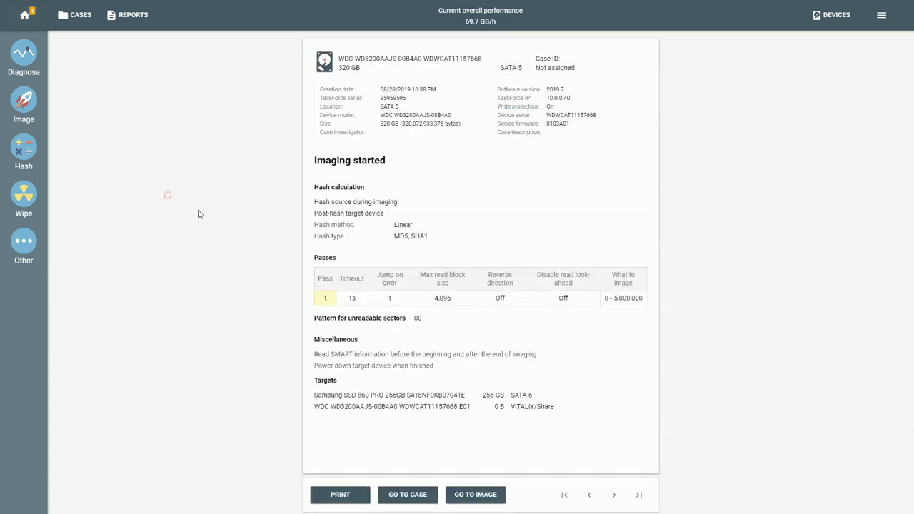
click(25, 15)
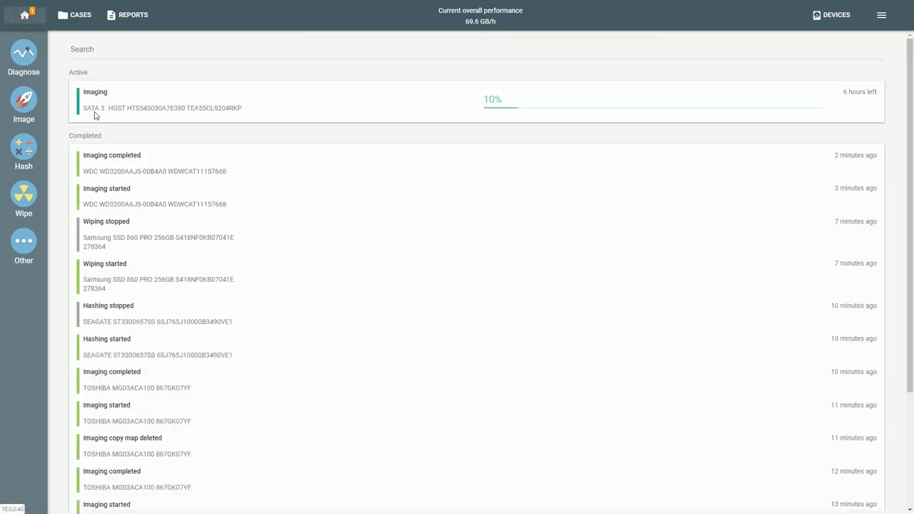
click(135, 170)
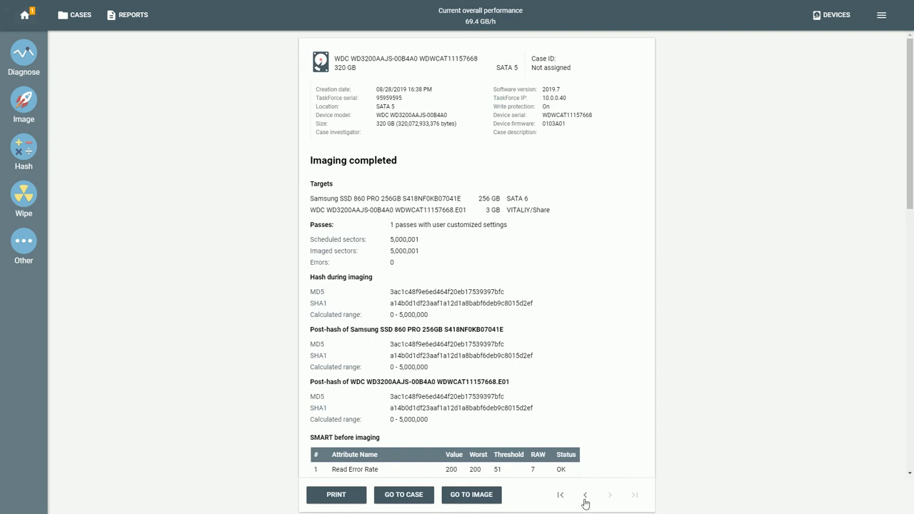
Compare the WDC drive's imaging started and completed reports, and view the "Source switch of USB 1 disabled" report from the home page.
click(586, 498)
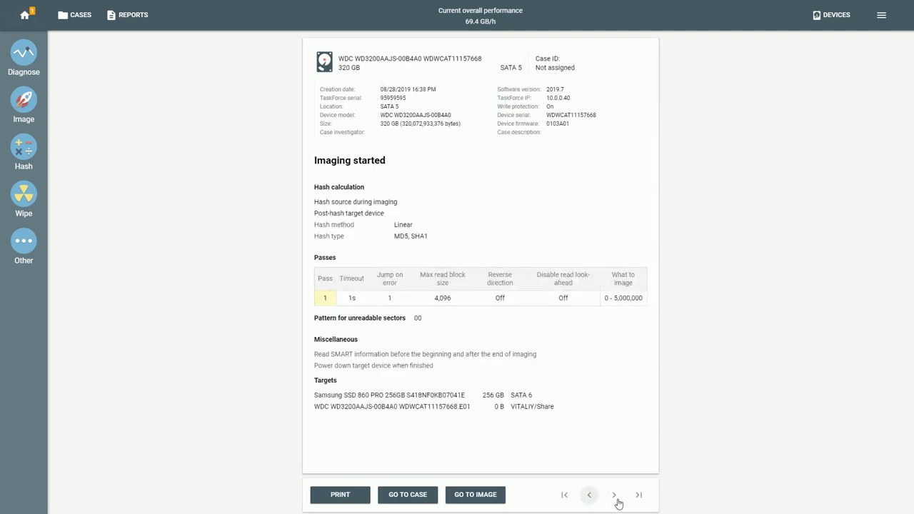
click(617, 496)
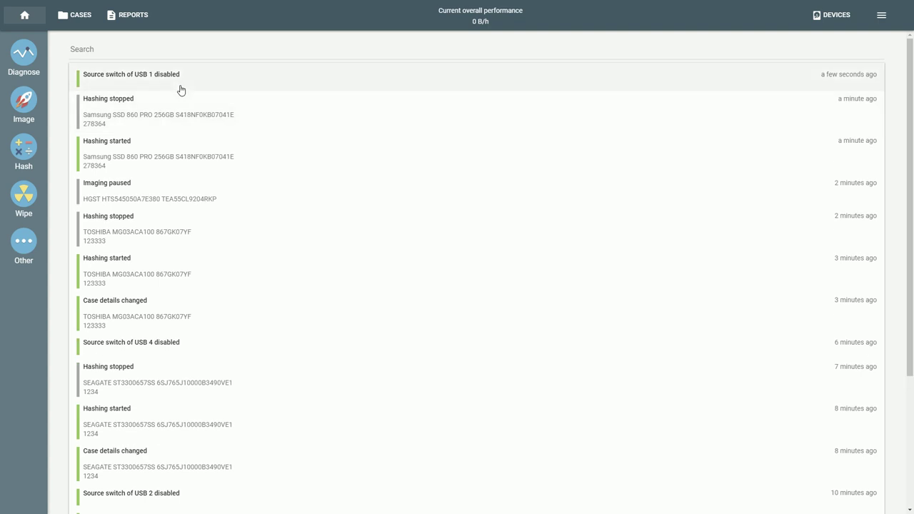
click(180, 83)
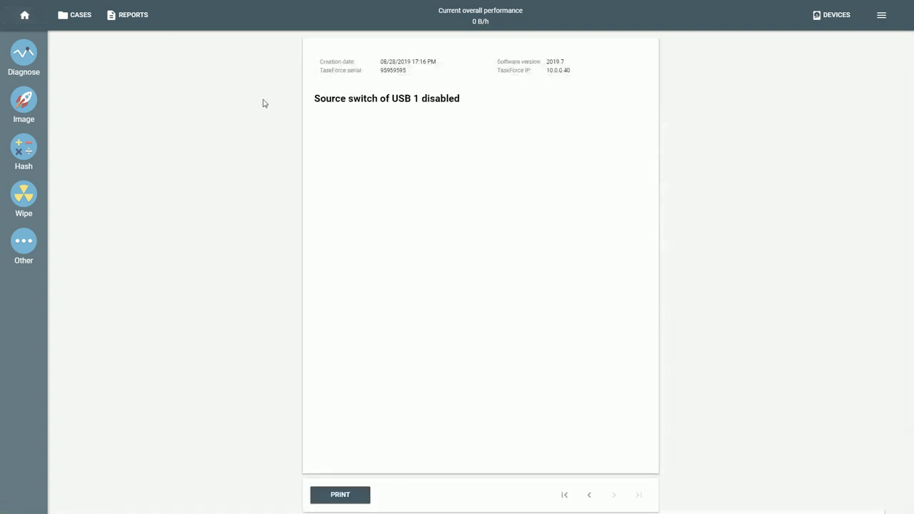
click(29, 25)
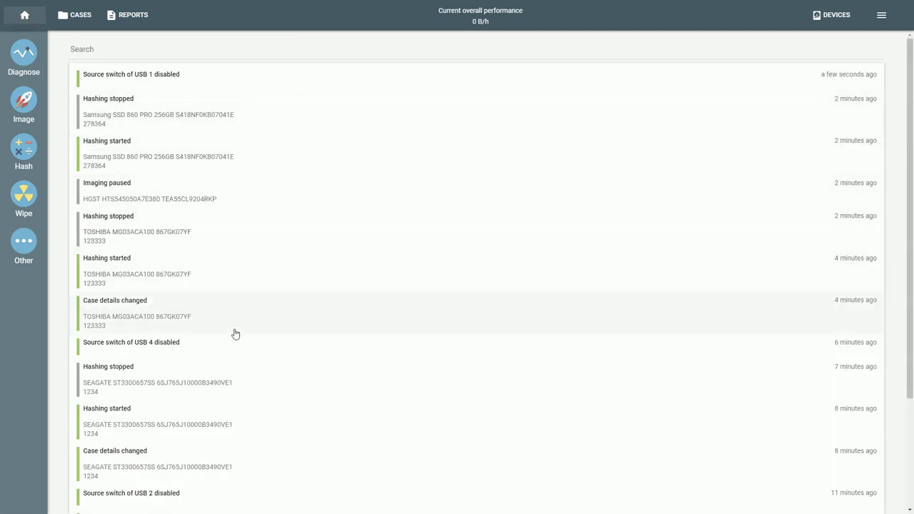
Open the WDC drive's imaging completed report from the home page and page back through earlier reports to the Seagate drive's hashing stopped report.
scroll(186, 364, down, 2)
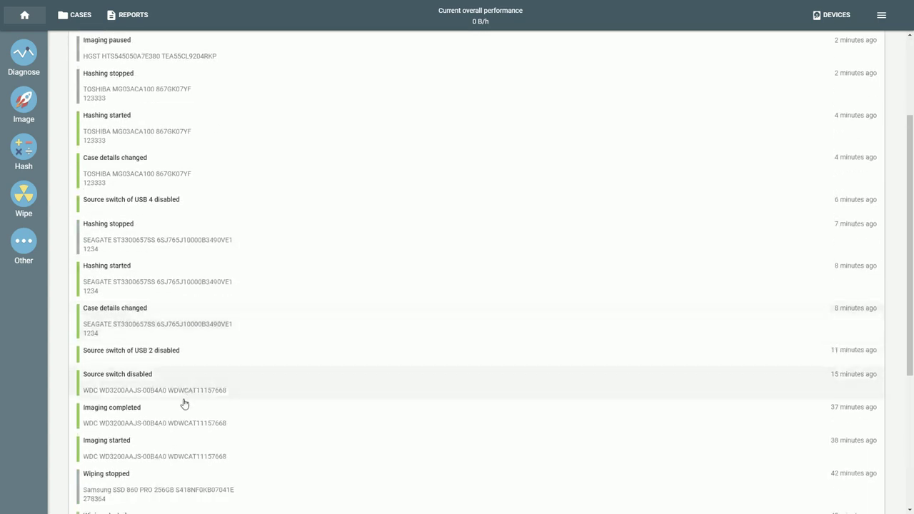
click(179, 412)
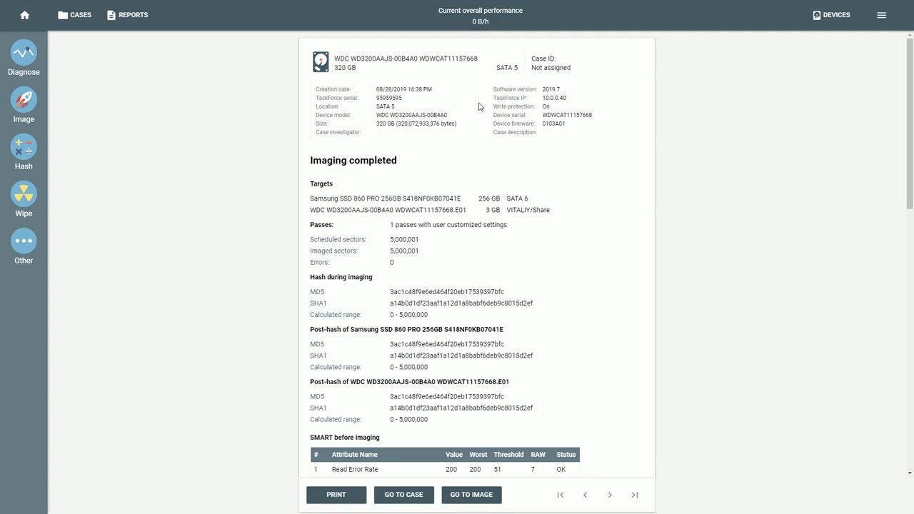
click(587, 496)
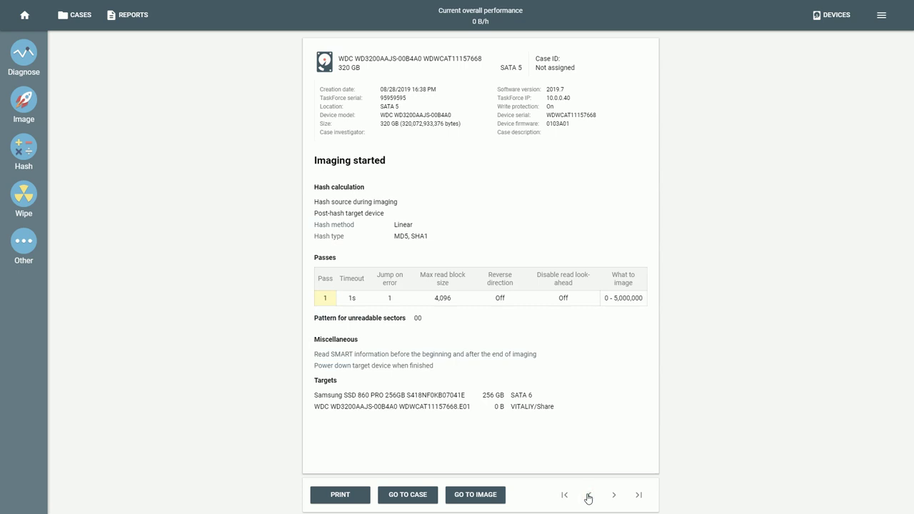
click(588, 497)
click(590, 494)
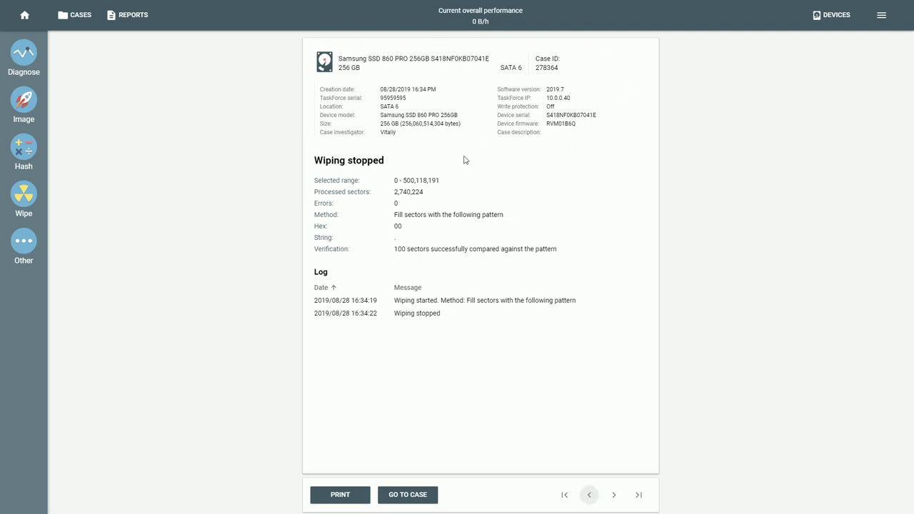
click(590, 500)
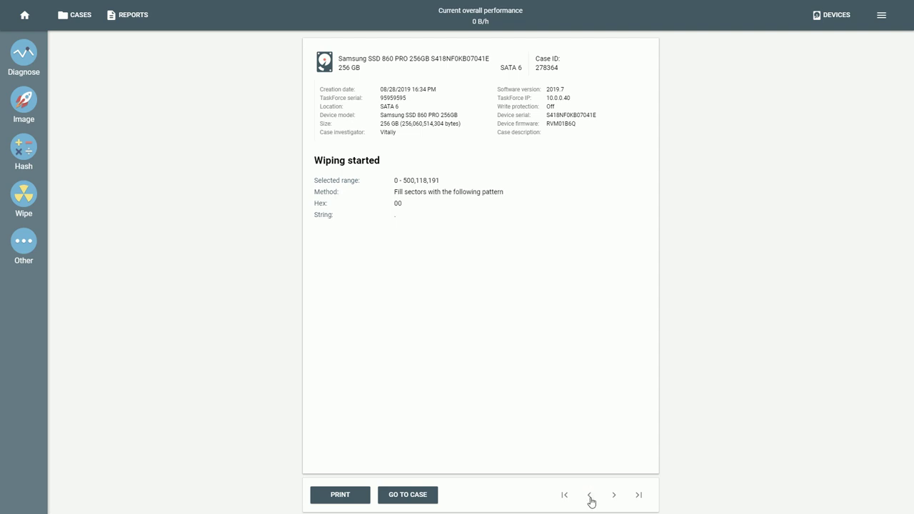
click(590, 498)
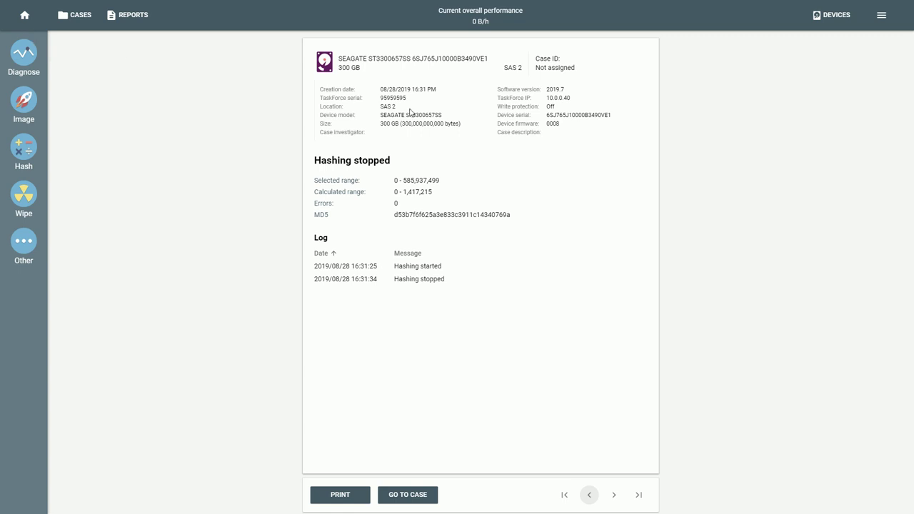
Open the settings and switch "Set case details before task start" on and back off.
click(883, 17)
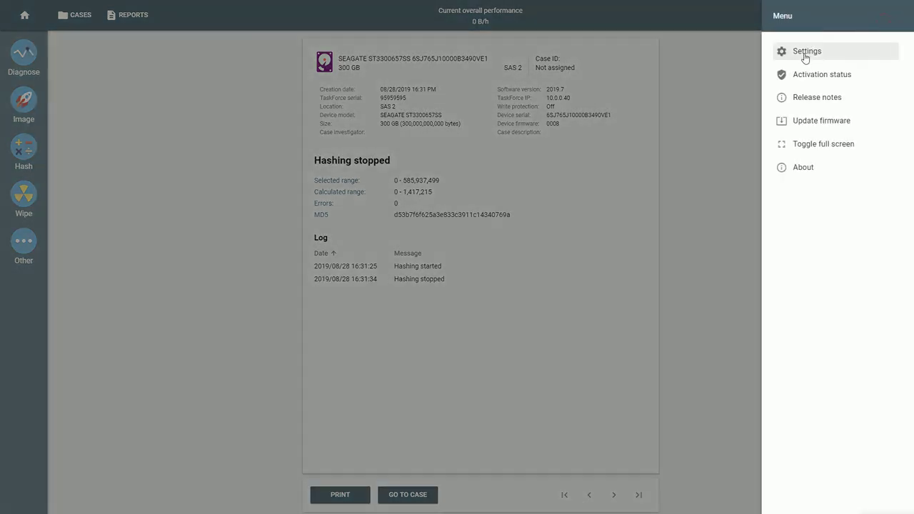
click(814, 57)
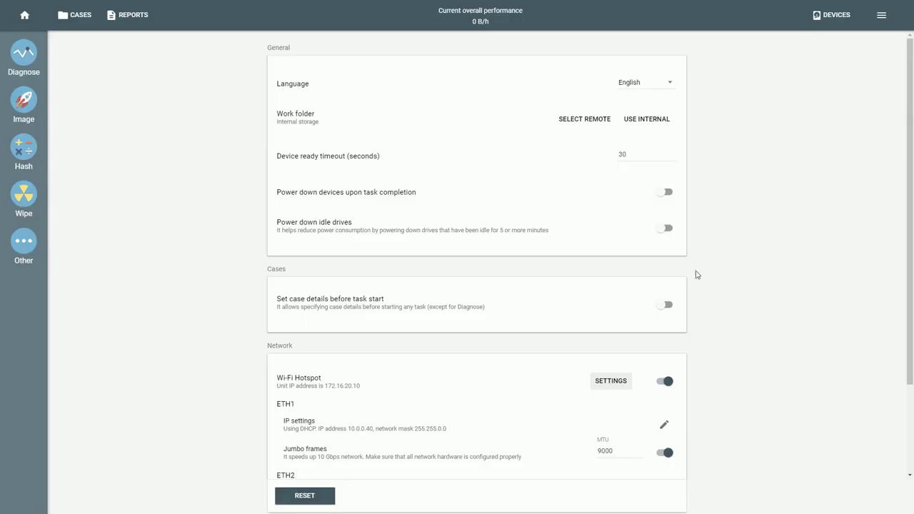
click(669, 305)
click(665, 305)
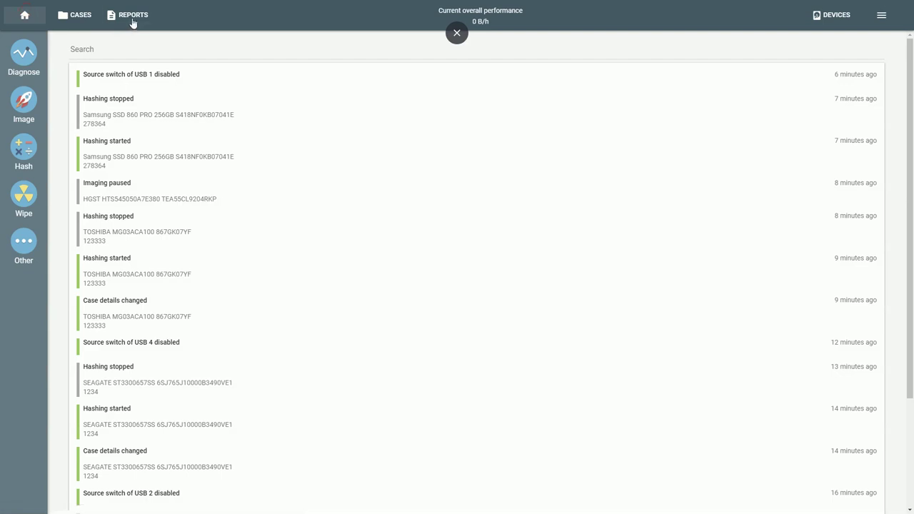
Open the list of all reports, and select every report and clear the selection again.
click(134, 18)
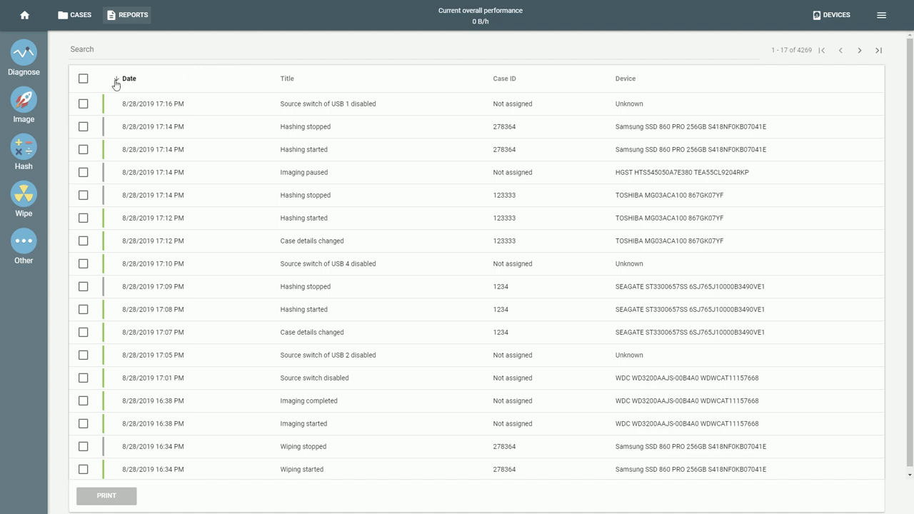
click(83, 79)
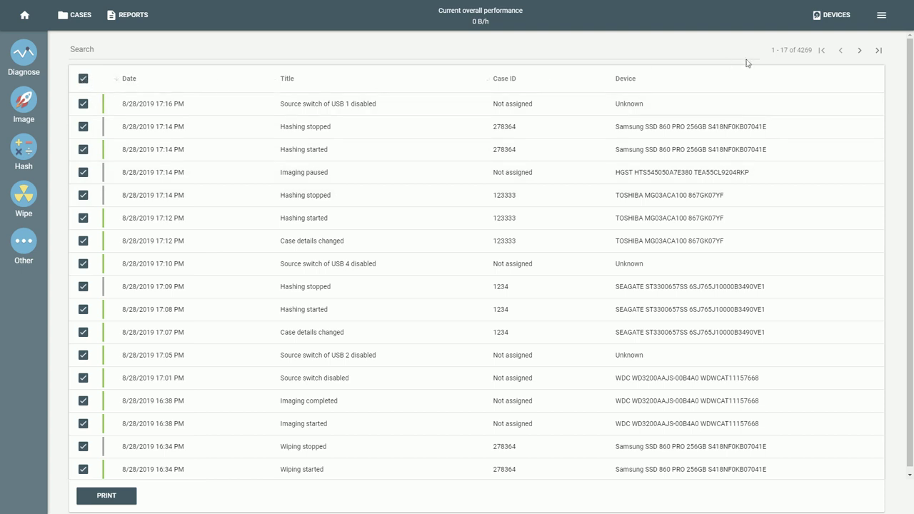
double_click(804, 50)
click(798, 46)
click(83, 79)
Filter the report list by "Toshiba".
click(112, 54)
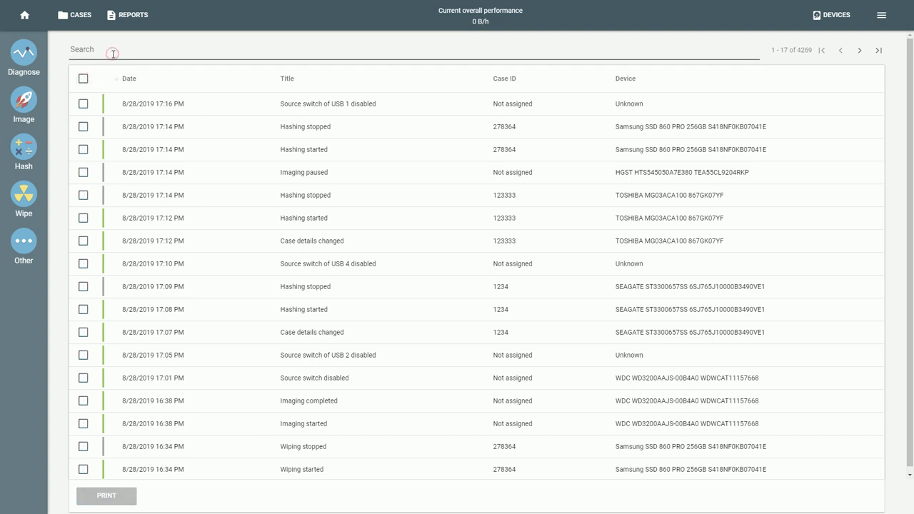
text(Toshiba)
key(Return)
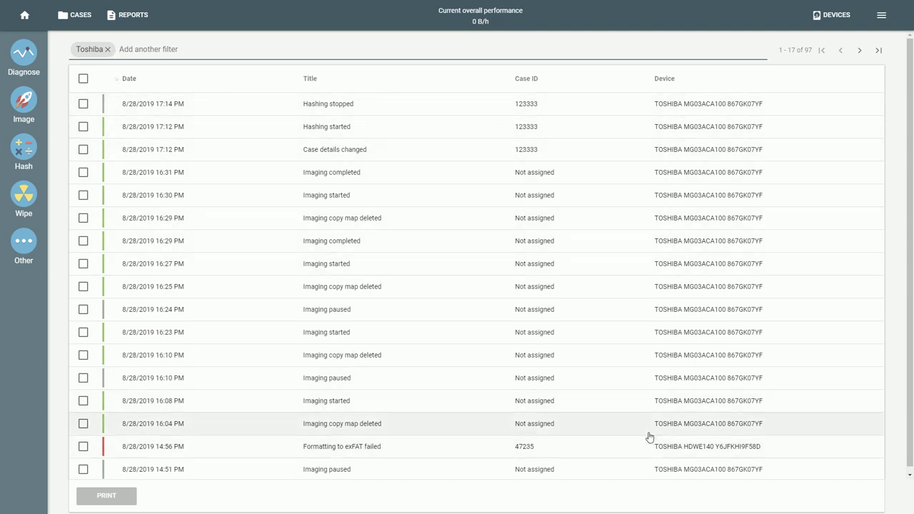
Select all filtered Toshiba reports and generate their printable version, including logs, non-device reports and information about the unit's components.
click(83, 79)
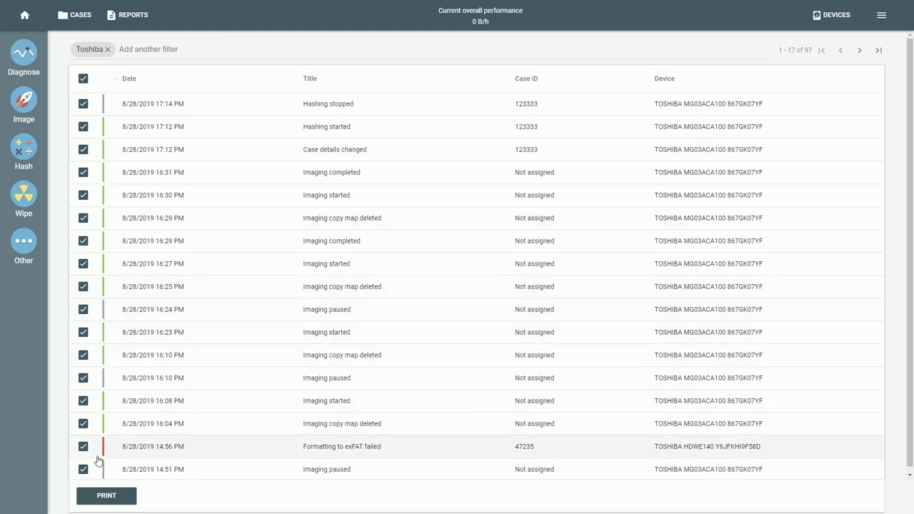
click(111, 497)
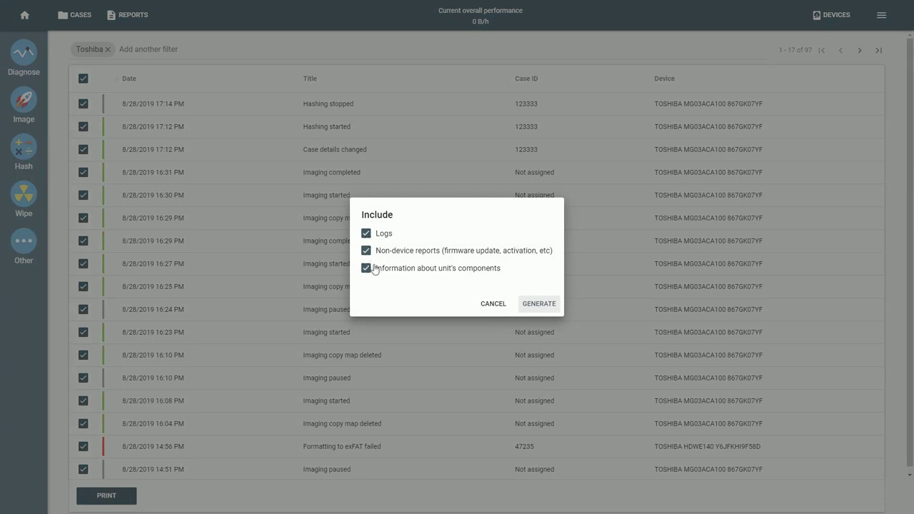
click(545, 305)
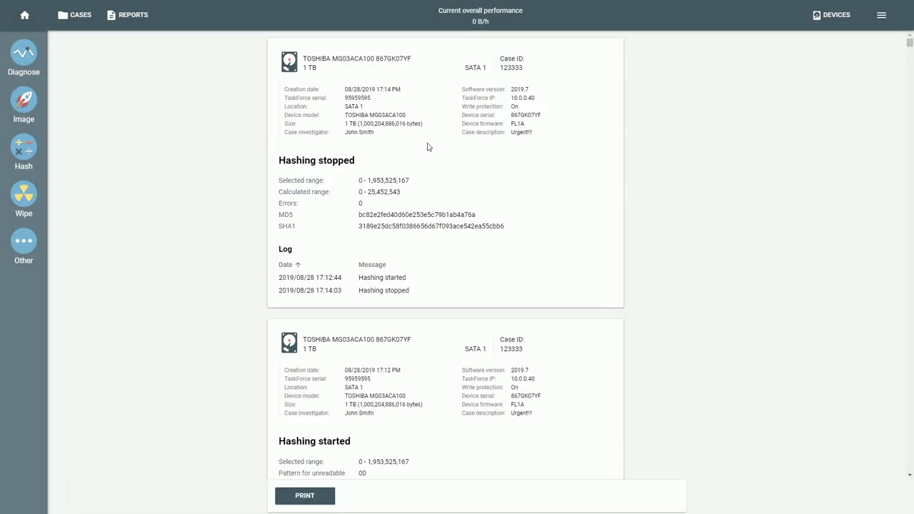
Look through the generated Toshiba reports down to the August 2017 ones, examining the date and creator lines of the imaging started report.
scroll(443, 189, down, 2)
scroll(442, 188, down, 10)
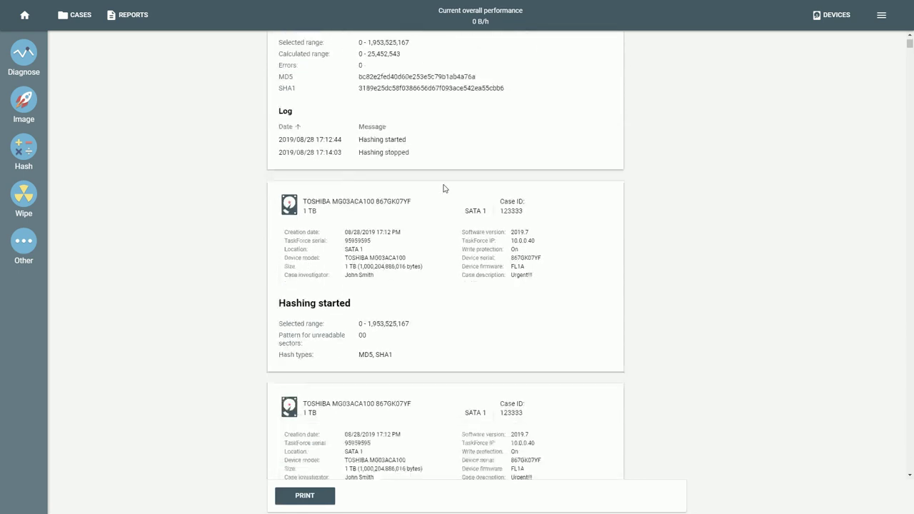
scroll(567, 186, down, 2)
scroll(534, 197, down, 10)
drag(911, 62, 895, 466)
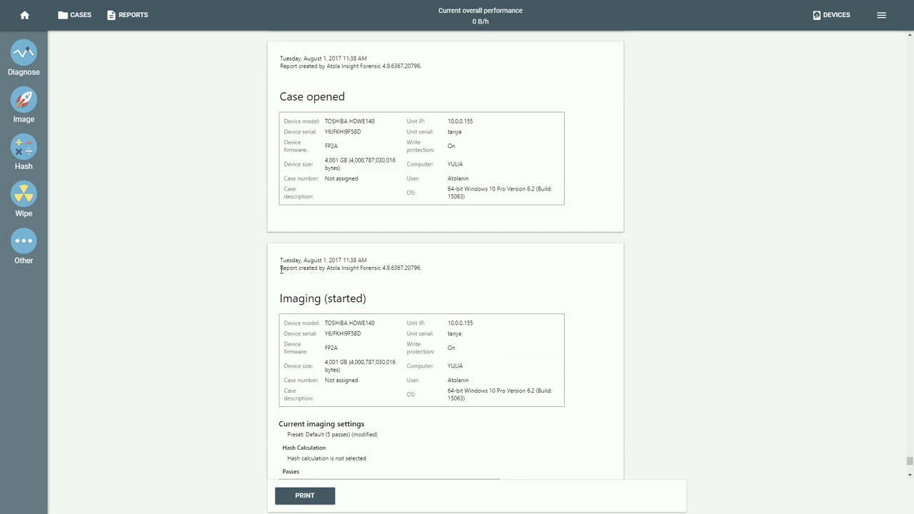
drag(390, 268, 307, 271)
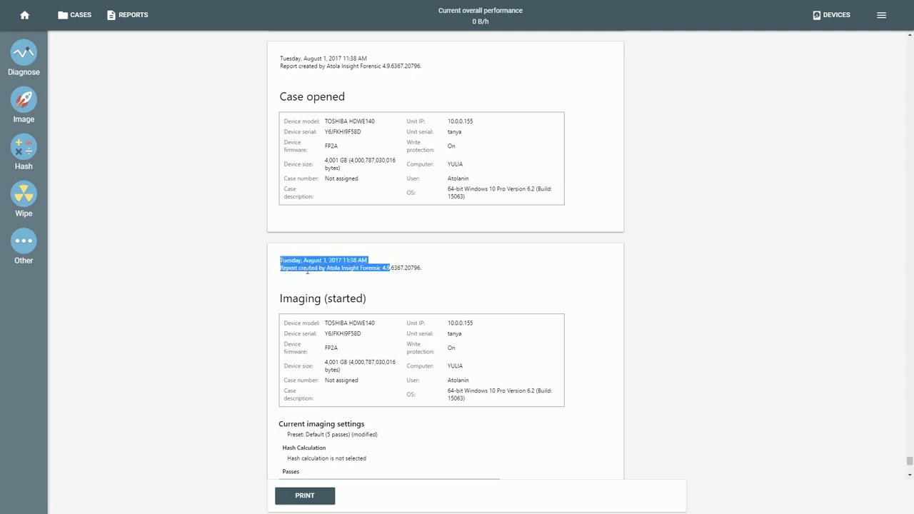
click(528, 292)
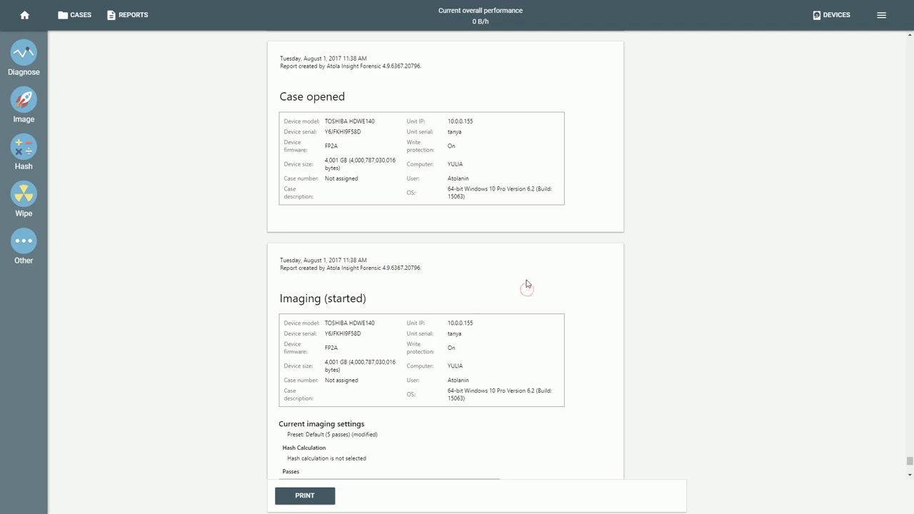
Print all the generated Toshiba reports to a PDF file named Reports in the Downloads folder.
click(305, 496)
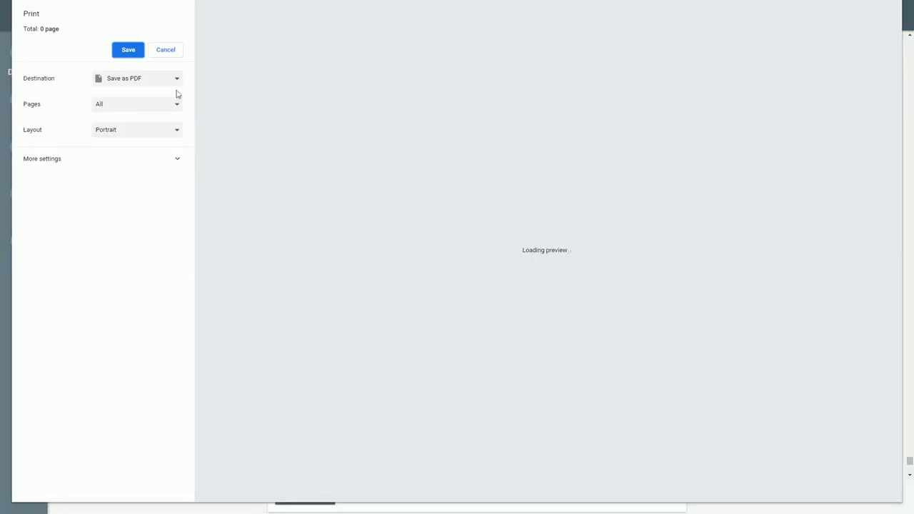
click(128, 81)
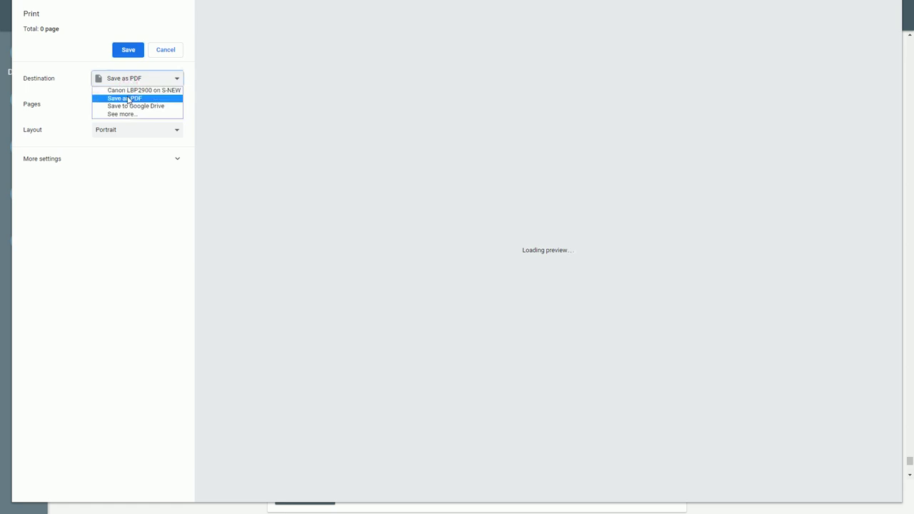
click(128, 99)
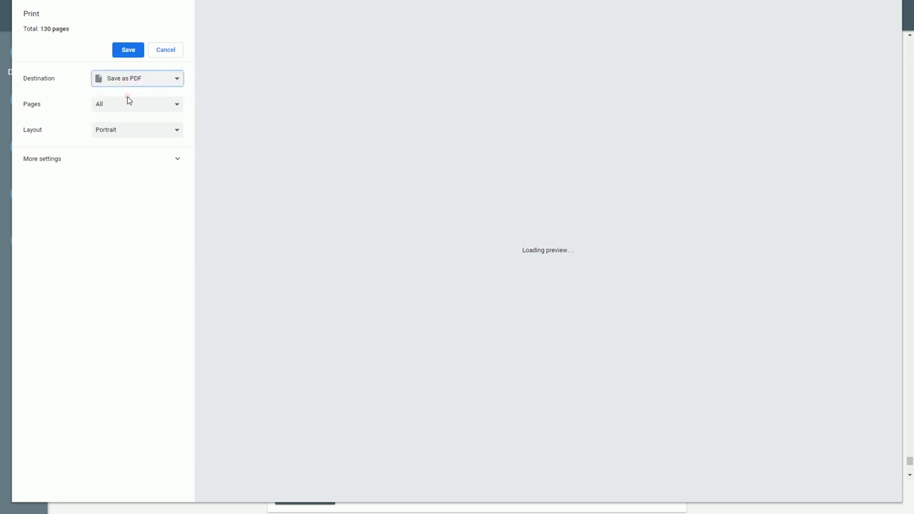
click(129, 51)
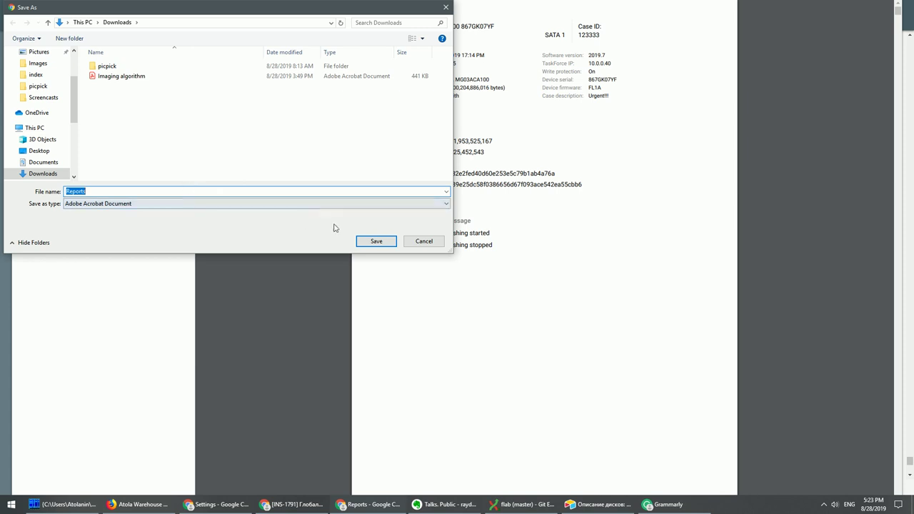
click(370, 242)
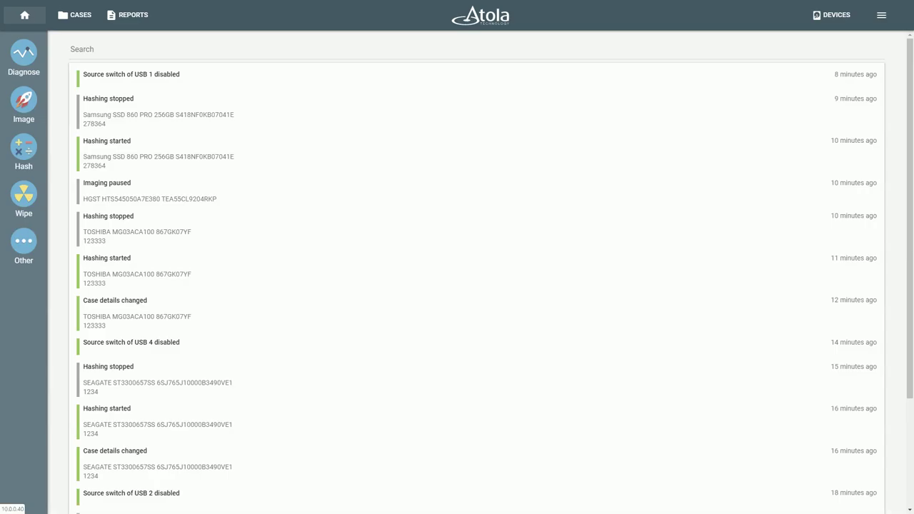
View the details of the TOSHIBA MG03ACA100 drive's case, and export that case from the case list.
click(74, 17)
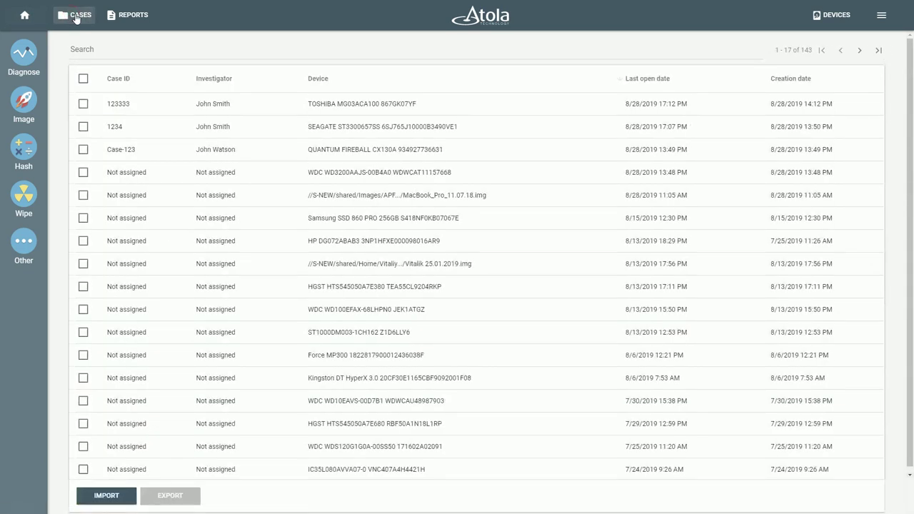
click(305, 113)
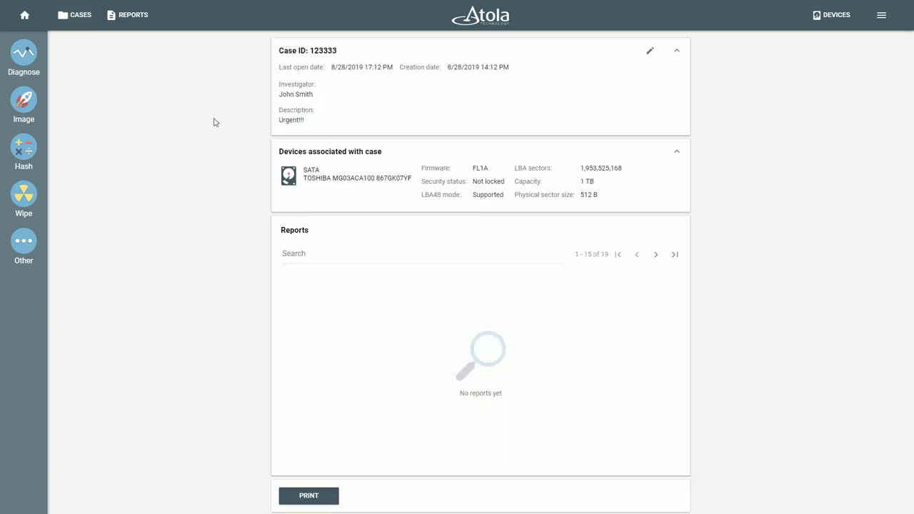
click(77, 20)
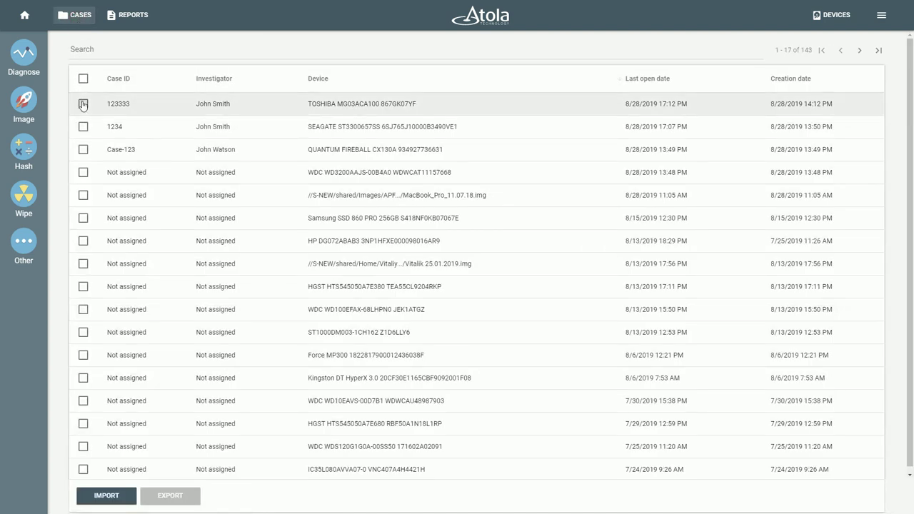
click(83, 104)
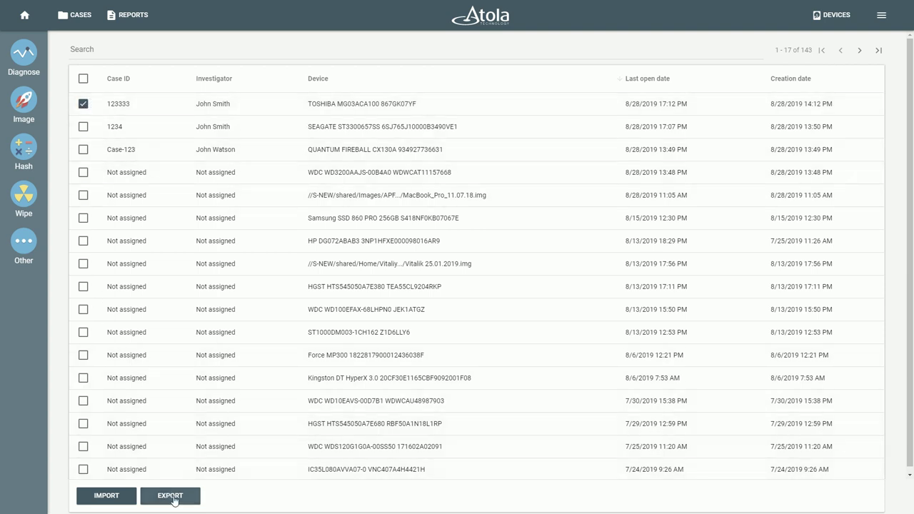
click(173, 500)
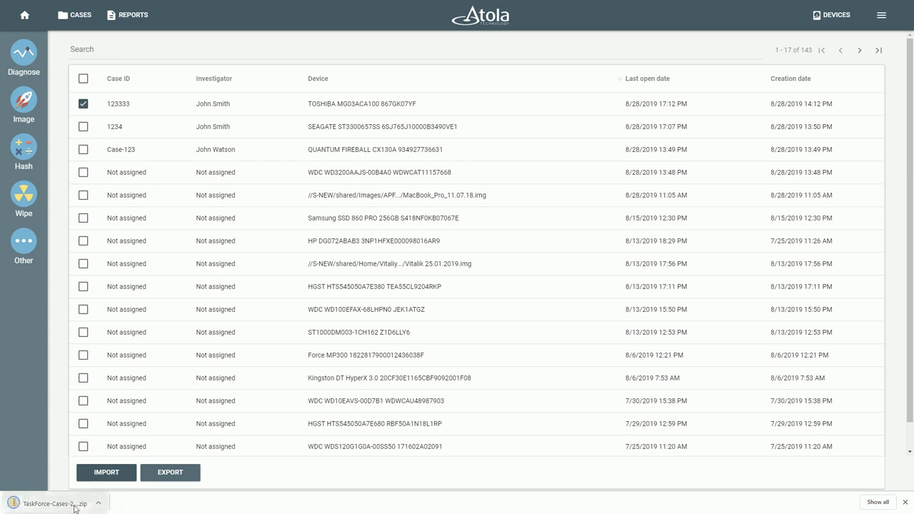
Import the case package TaskForce-Cases-2019-8-28 05_24_33 PM from the Downloads folder and return to the case list.
click(100, 474)
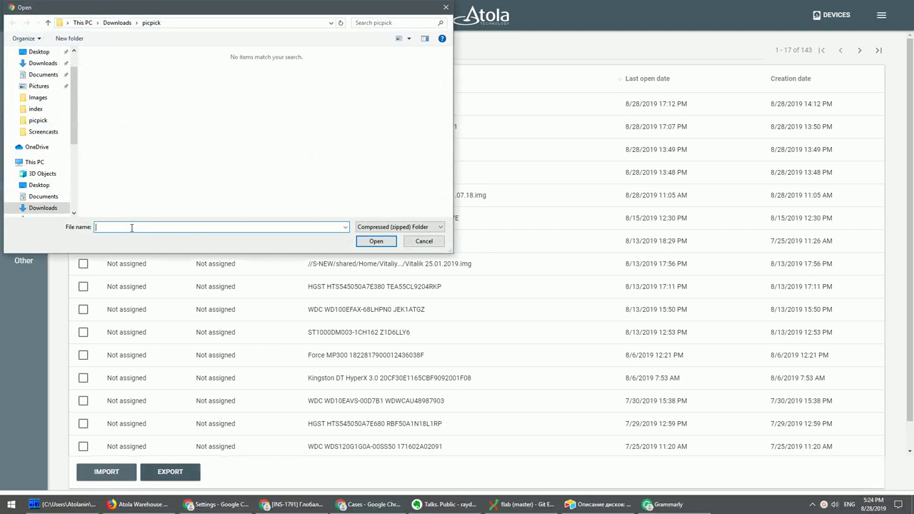
click(117, 23)
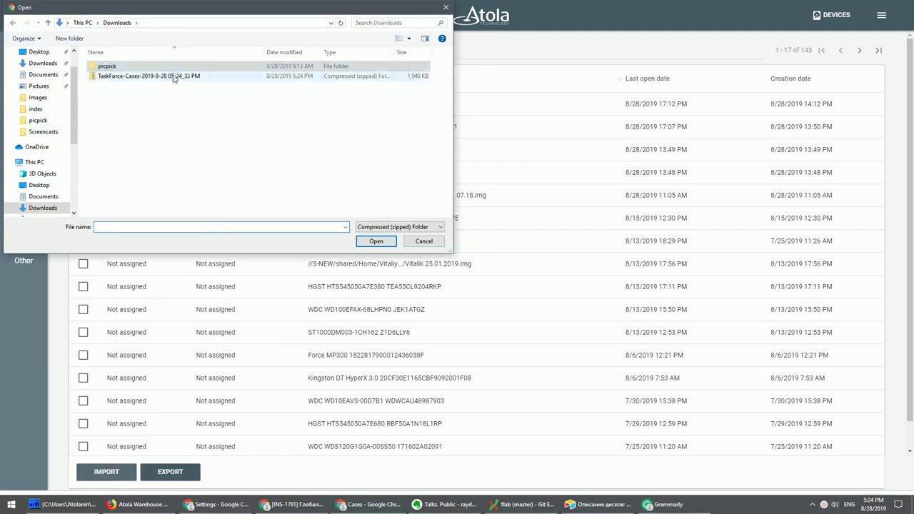
click(173, 78)
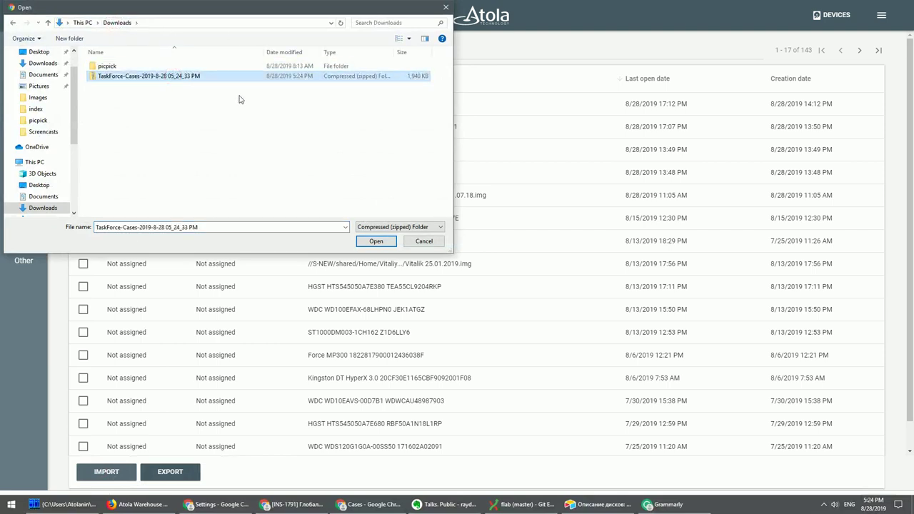
click(376, 241)
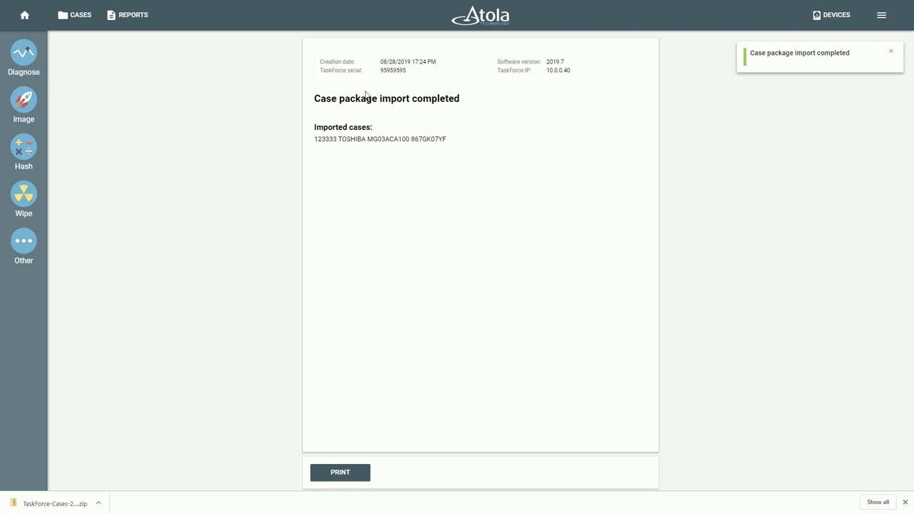
click(77, 15)
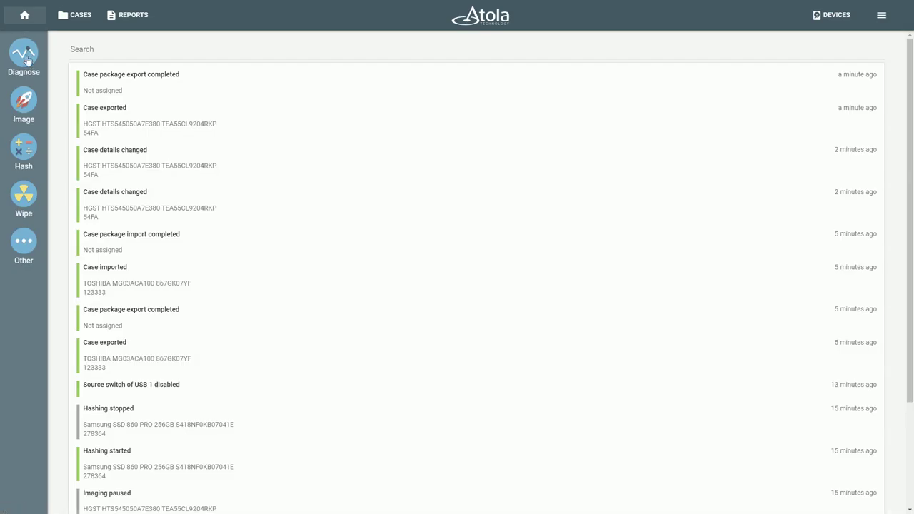
Open the wipe settings for the Samsung SSD 860 PRO on SATA 6 and set the fill pattern to hex BEAF.
click(24, 197)
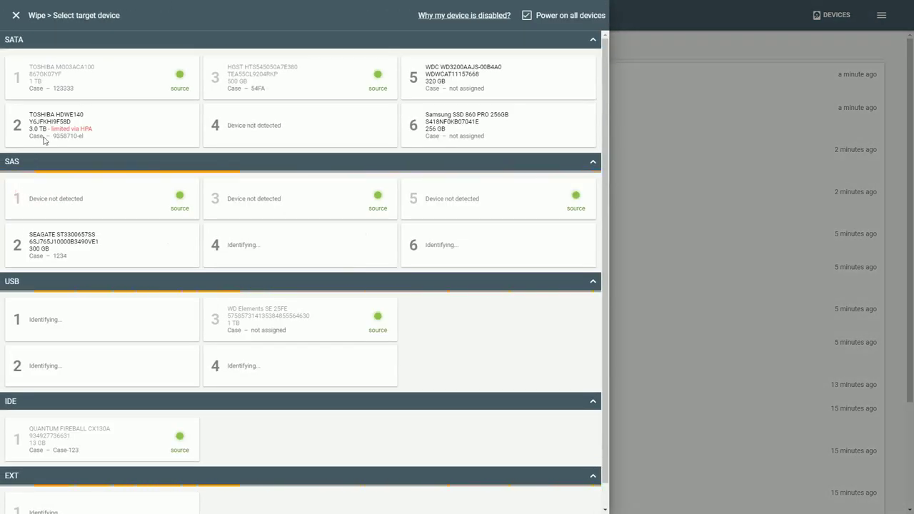
click(88, 74)
click(243, 72)
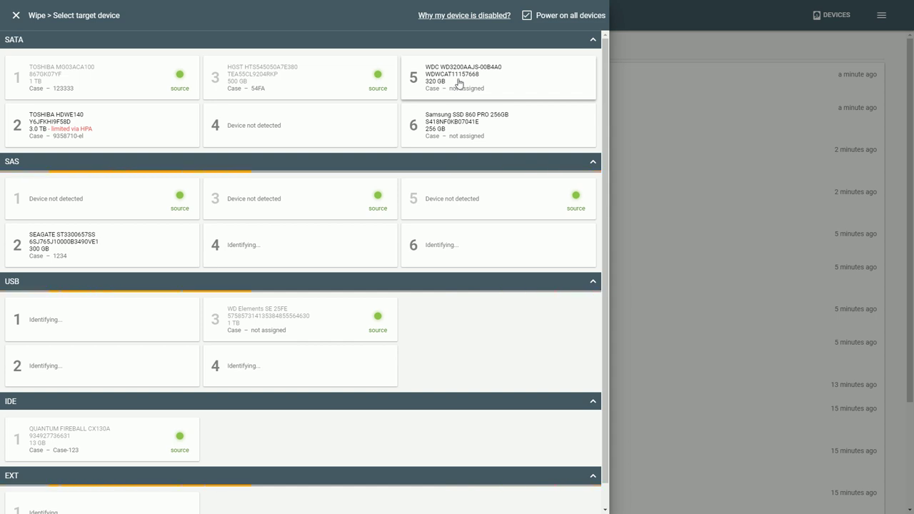
click(460, 131)
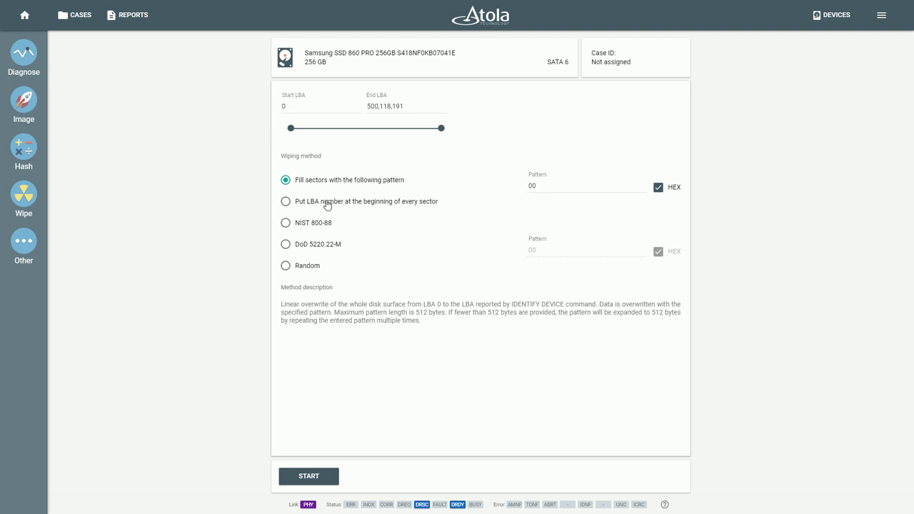
double_click(544, 185)
text(BEAF)
click(371, 229)
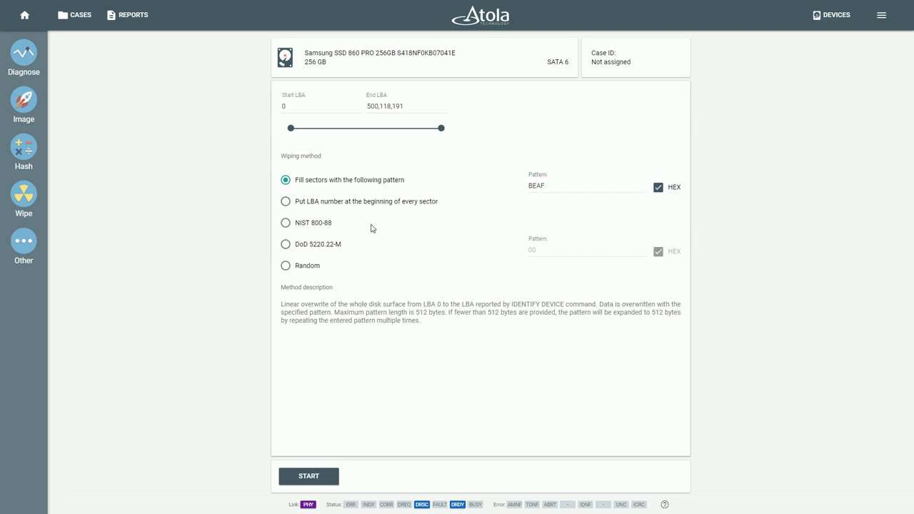
Review the LBA number, NIST 800-88, DoD 5220.22-M and Random wiping methods, setting the DoD pattern to hex 141414.
click(285, 203)
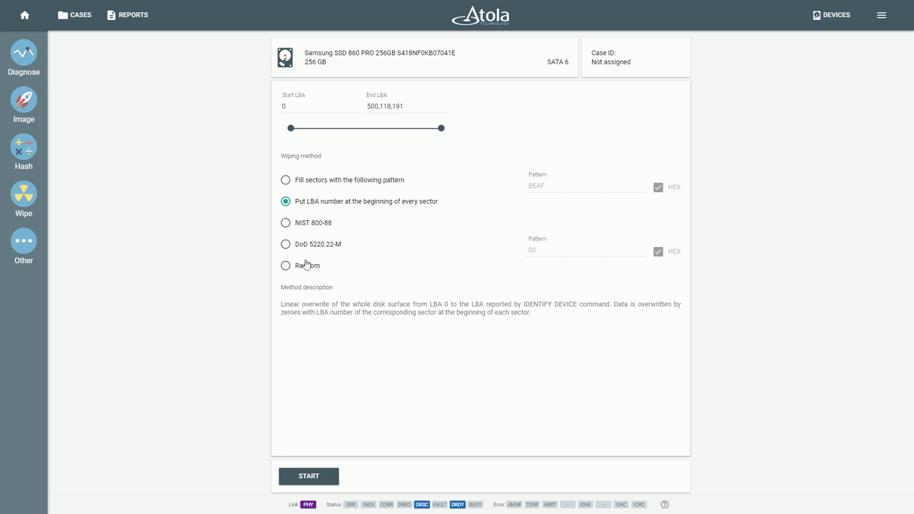
click(285, 223)
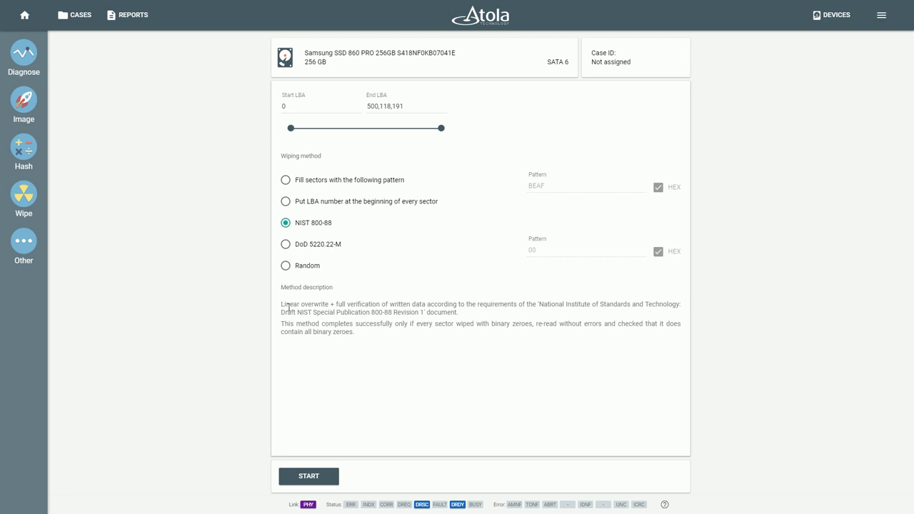
click(307, 246)
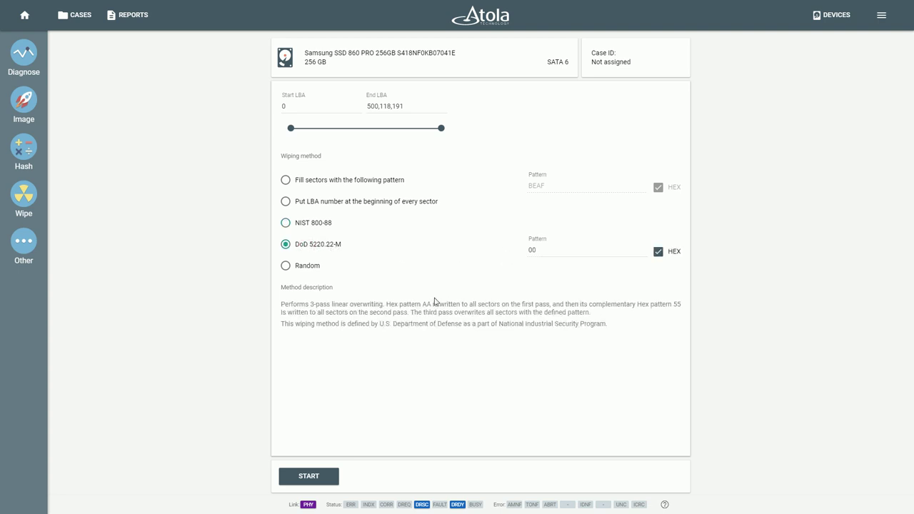
drag(309, 302, 335, 304)
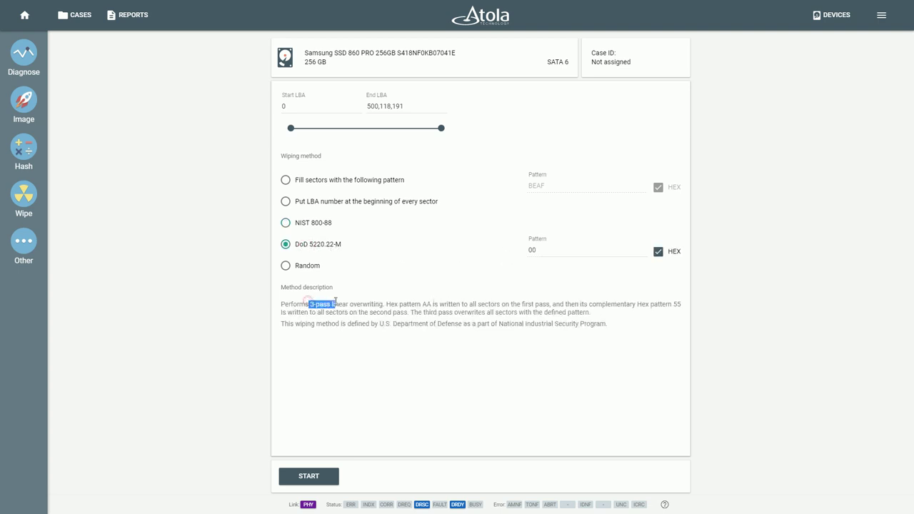
click(400, 277)
double_click(597, 253)
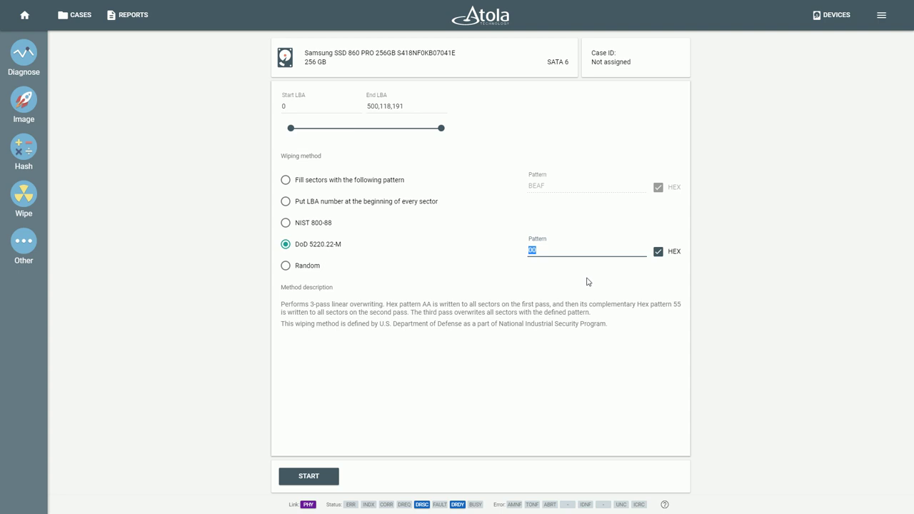
text(141414)
click(471, 277)
click(307, 269)
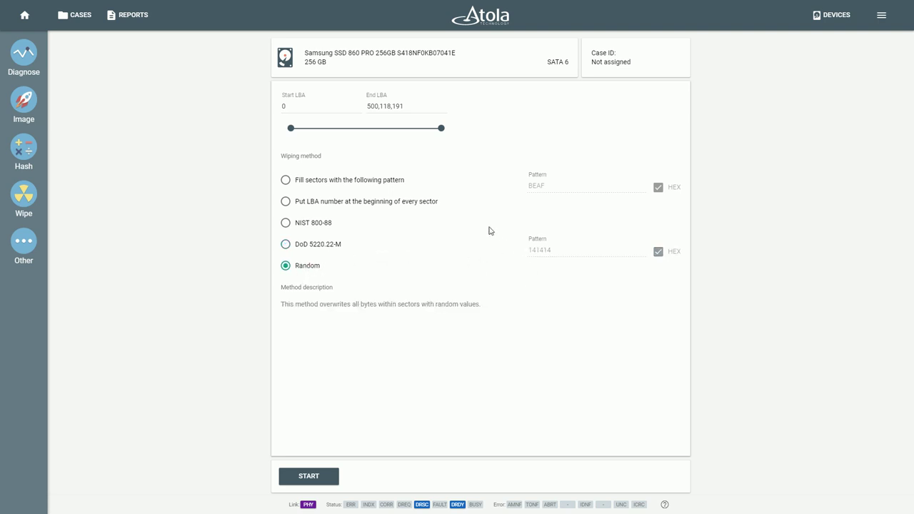
Start wiping the Samsung SSD with the fill-with-pattern method, confirm overwriting its data, and view the task's progress on the home page.
click(321, 182)
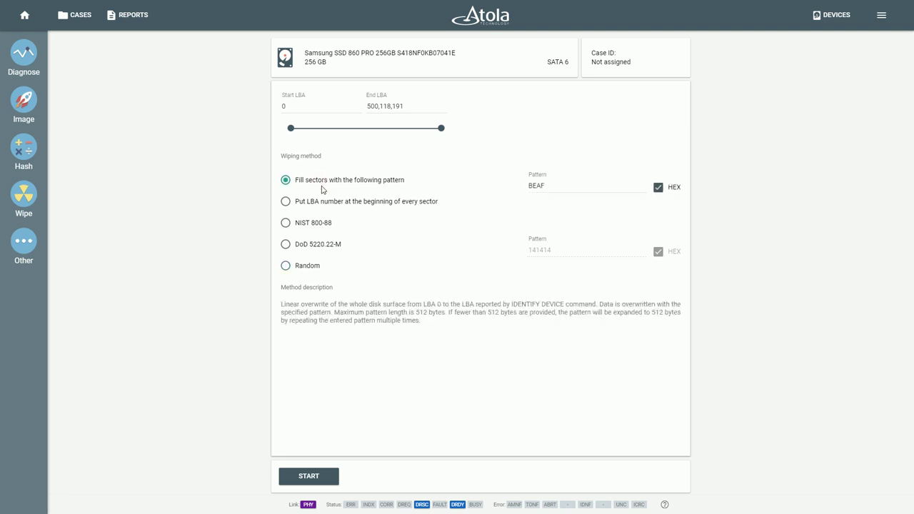
click(319, 474)
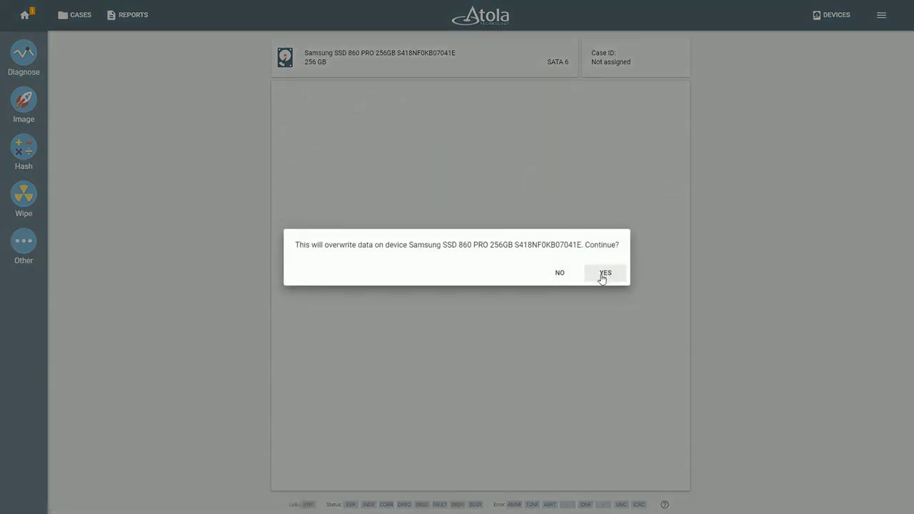
click(601, 276)
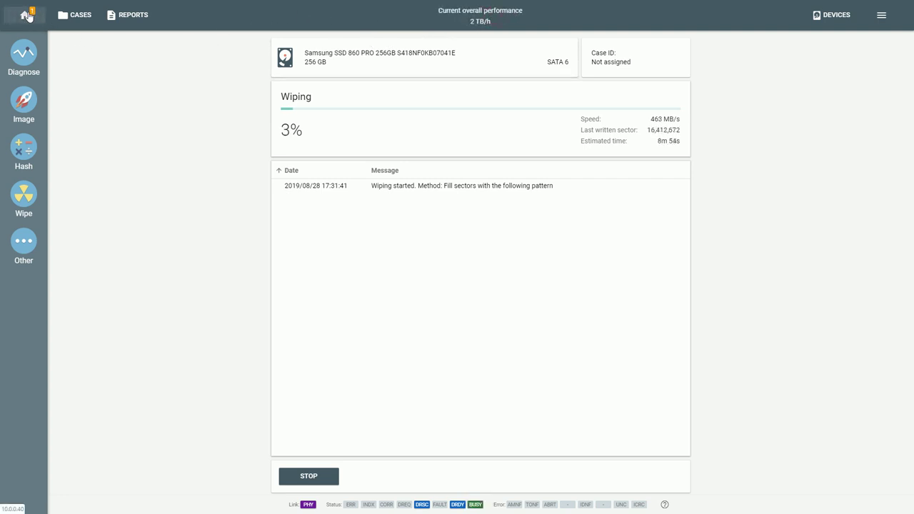
click(28, 15)
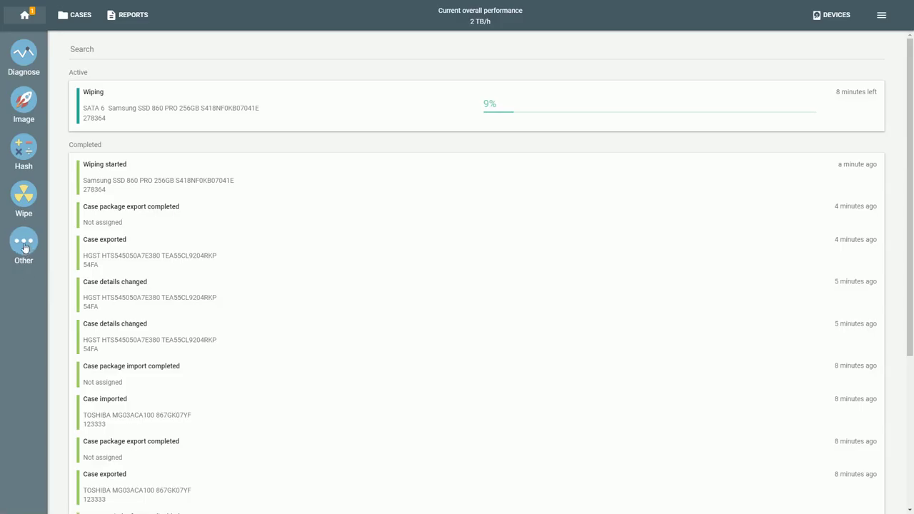
Retrieve the SMART data of the HGST drive on SATA 3 and examine its attribute table and temperature history.
click(24, 245)
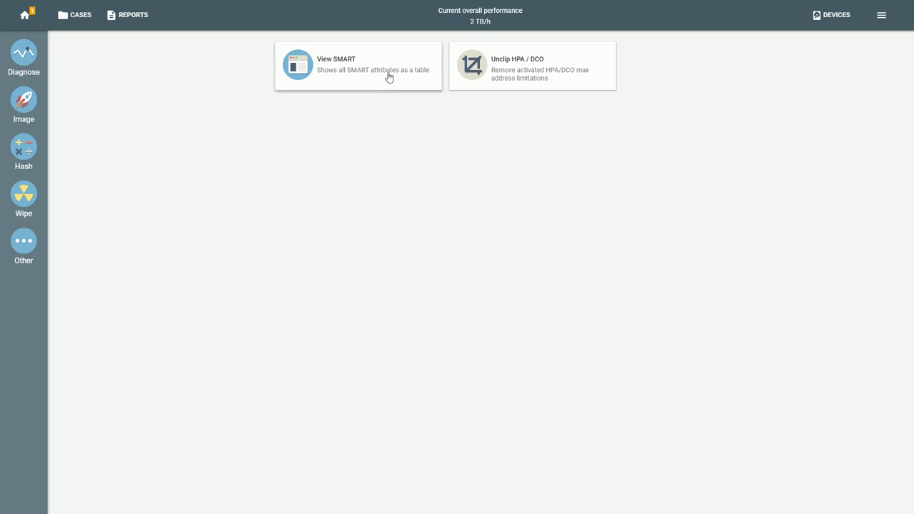
click(338, 82)
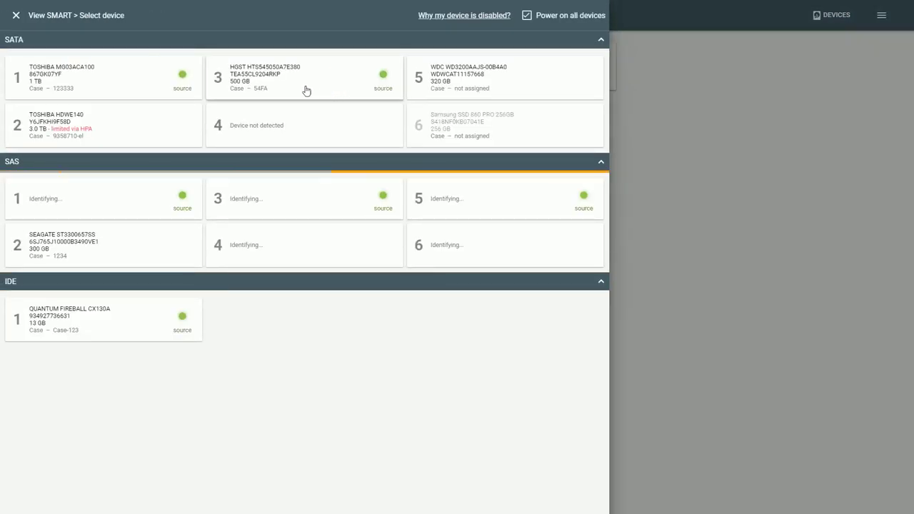
click(306, 90)
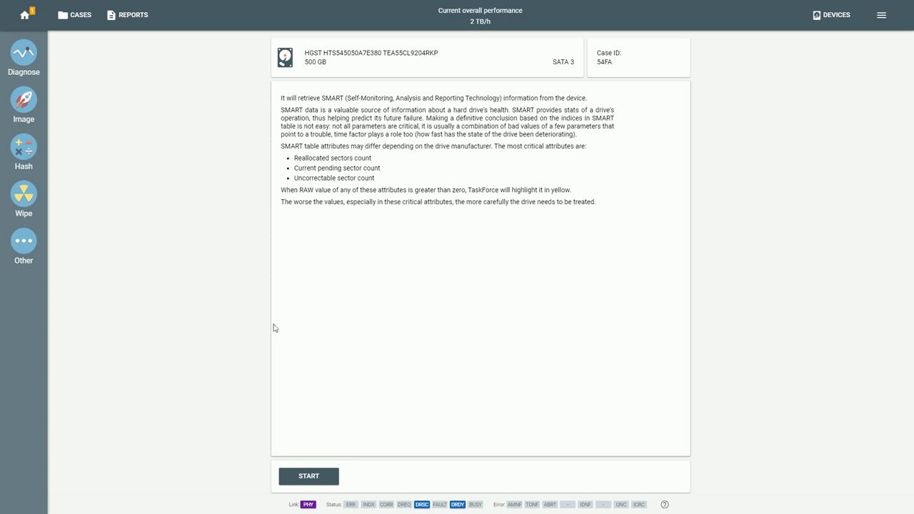
click(308, 476)
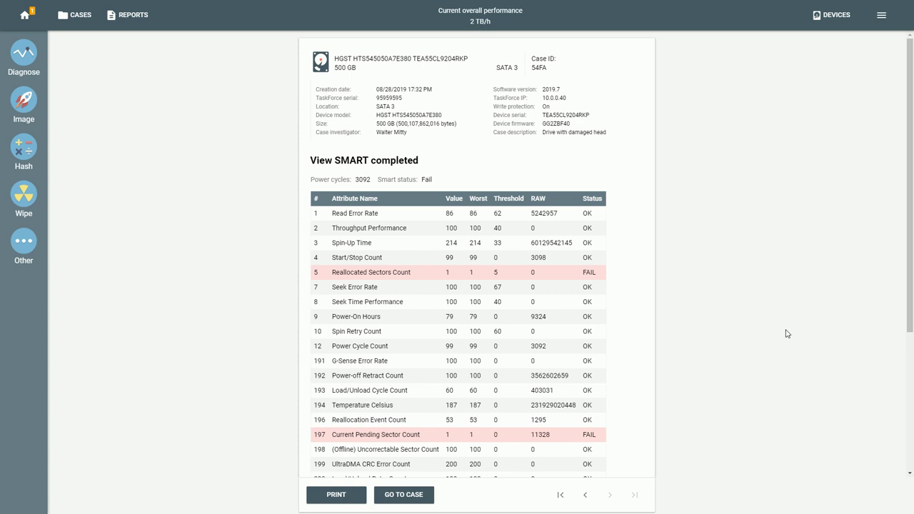
scroll(786, 334, down, 1)
scroll(786, 334, down, 1)
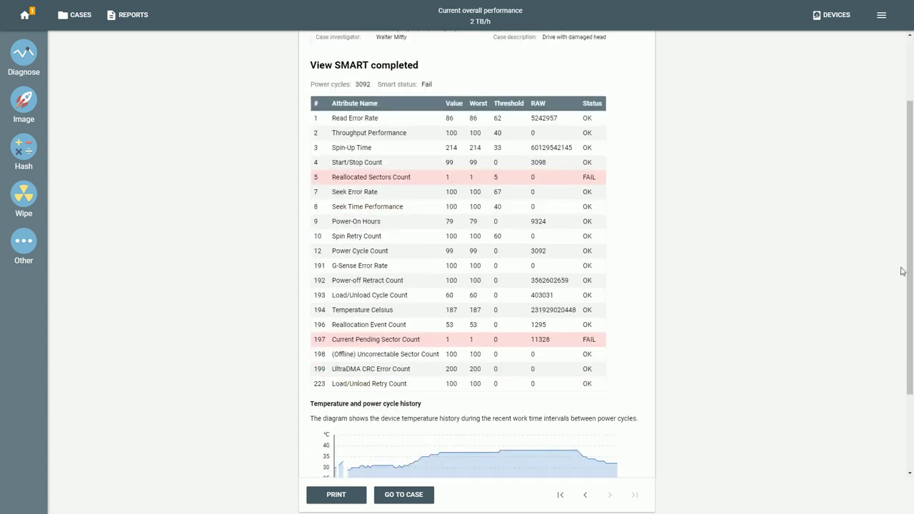
drag(911, 266, 911, 293)
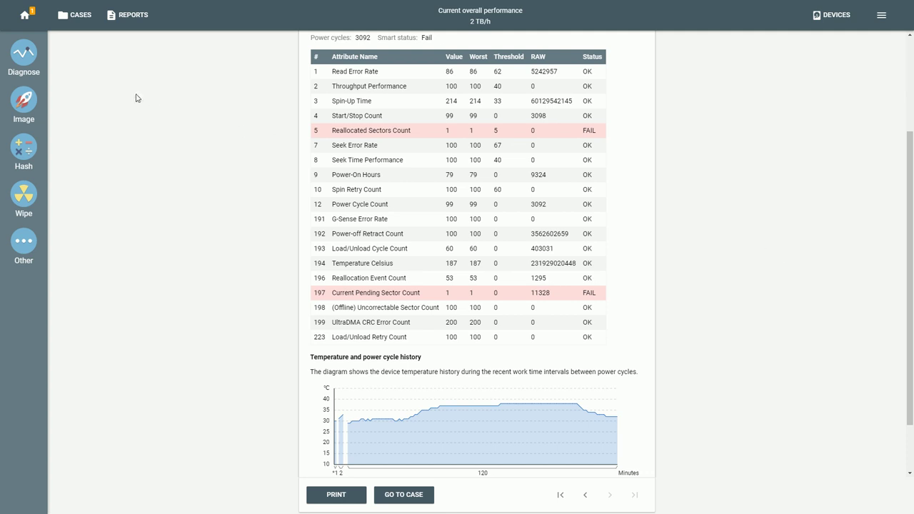
Find the HPA-limited TOSHIBA HDWE140 drive in the device list and examine its LBA sector count and capacity.
click(24, 16)
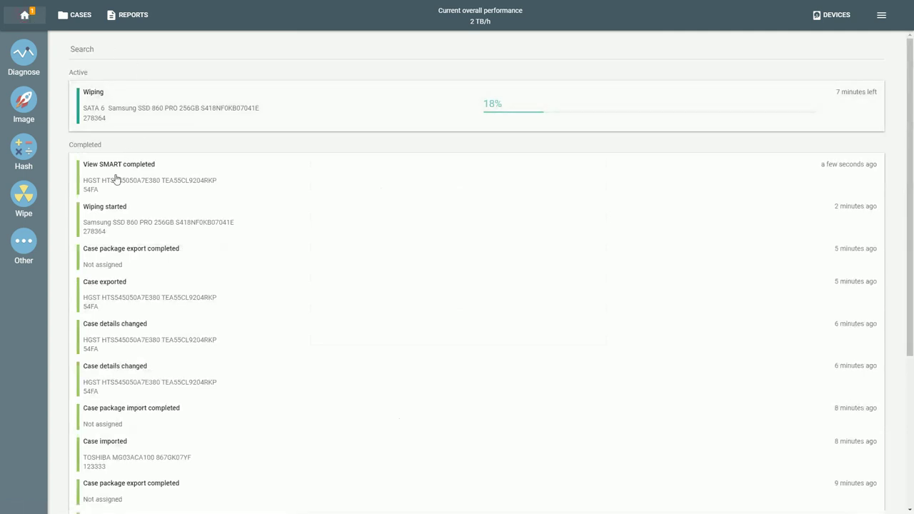
click(26, 246)
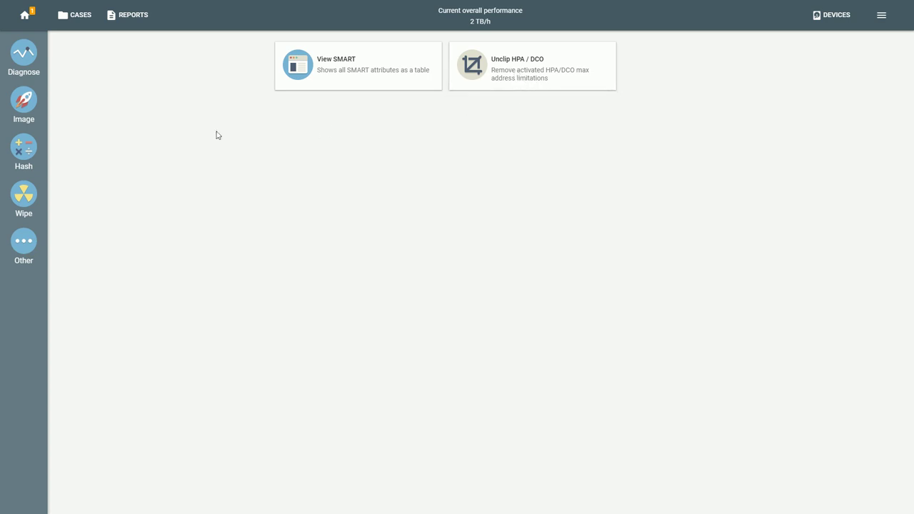
click(25, 106)
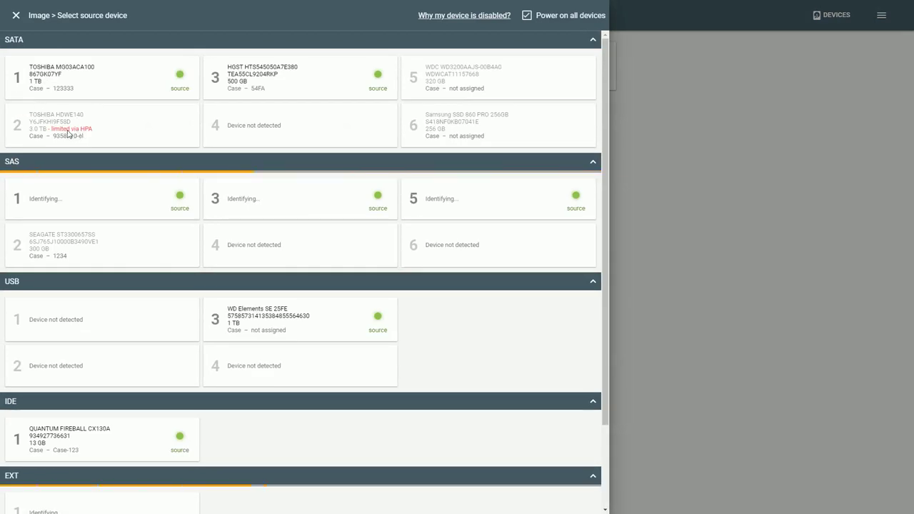
click(665, 160)
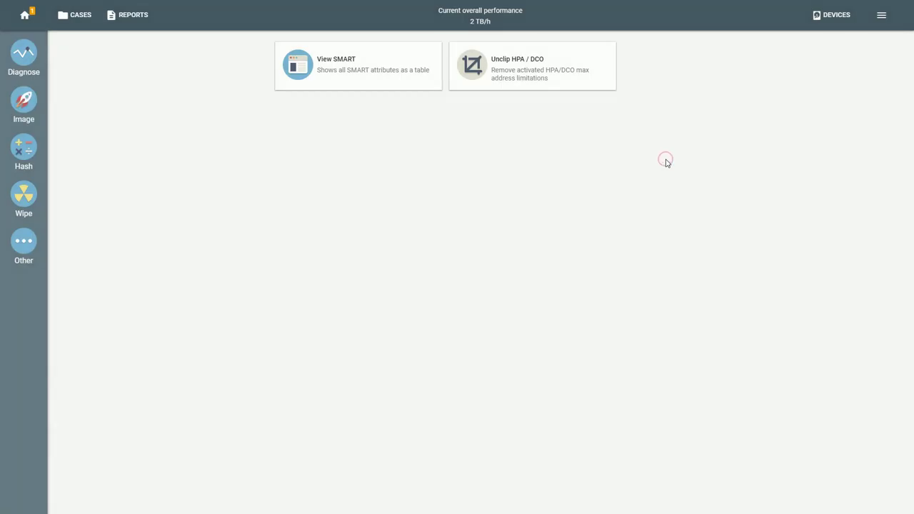
click(833, 22)
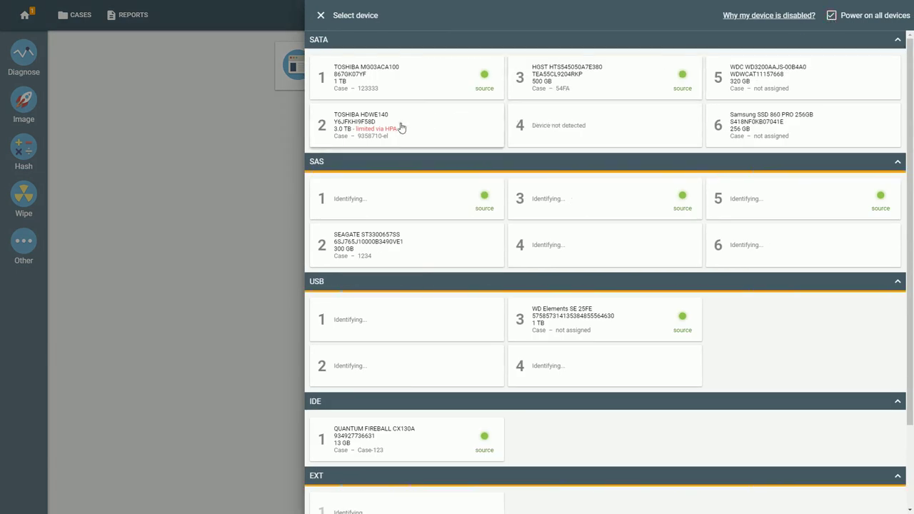
click(401, 128)
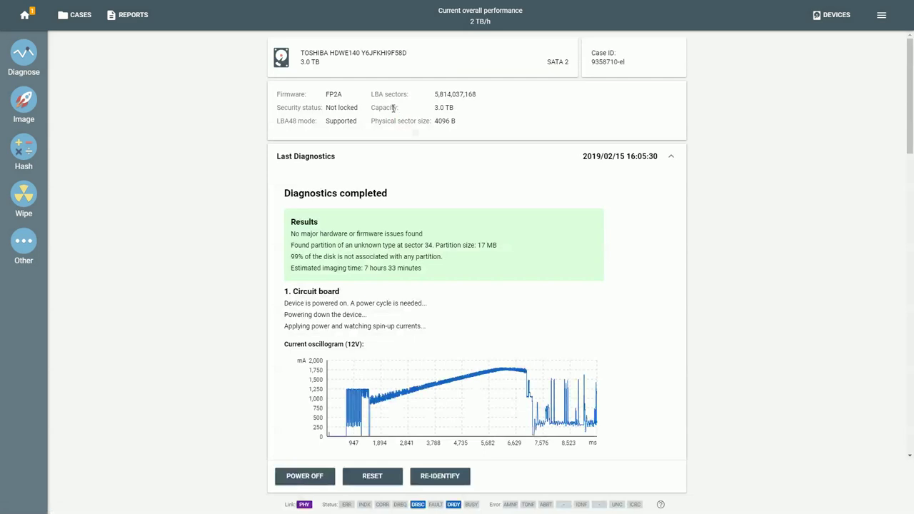
drag(434, 109, 454, 112)
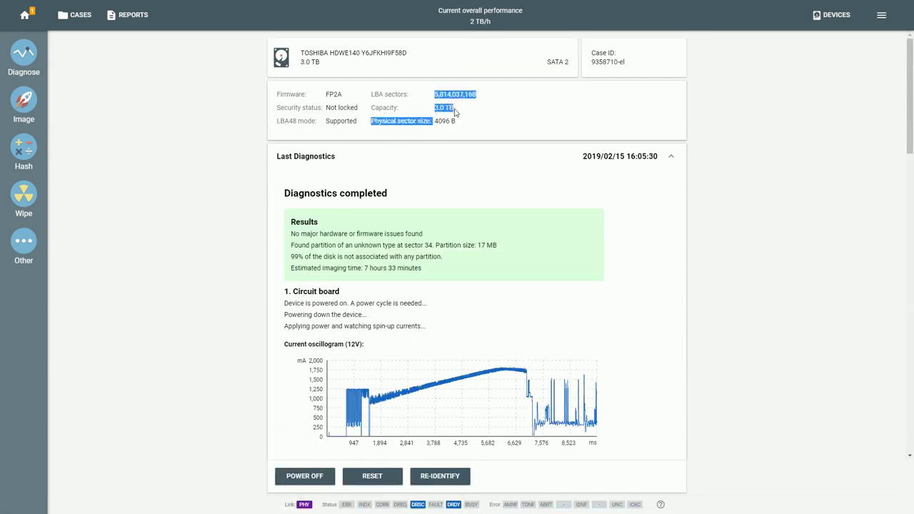
click(454, 112)
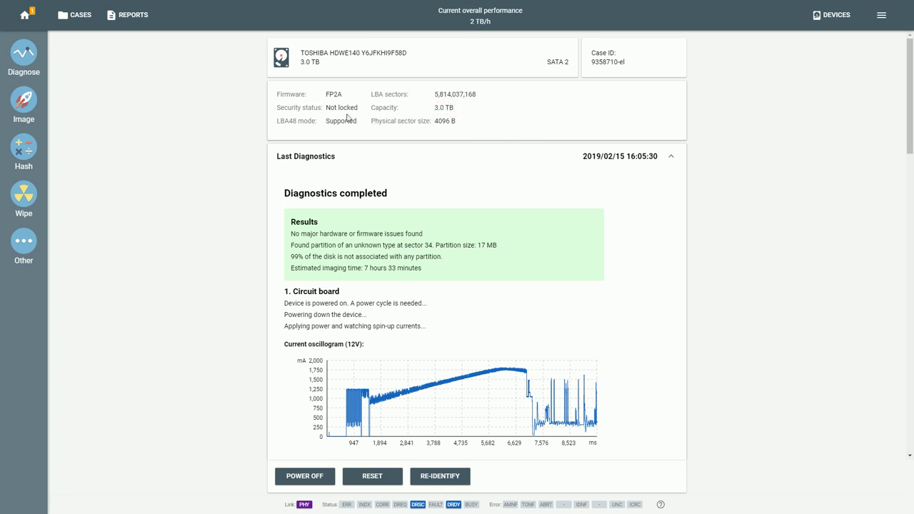
Diagnose the TOSHIBA HDWE140 drive on SATA 2 and examine the HPA finding and its recommended action in the report's results.
click(30, 59)
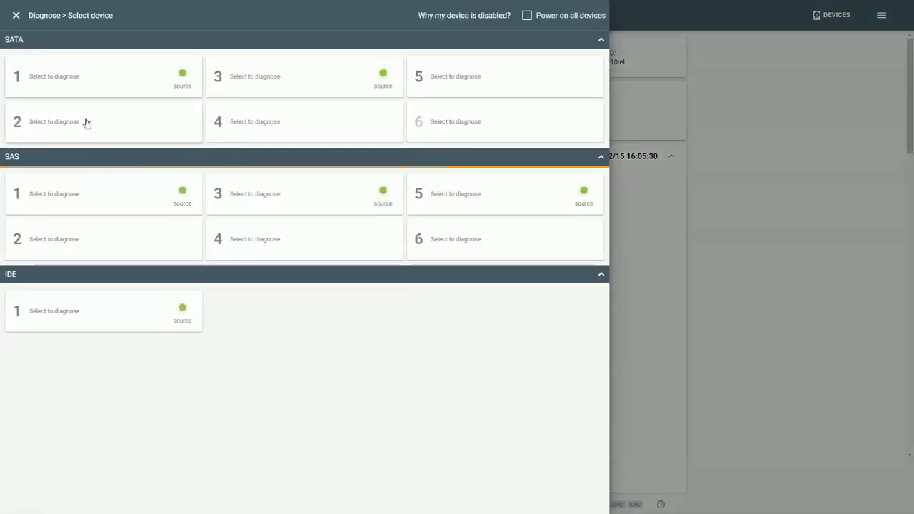
click(77, 116)
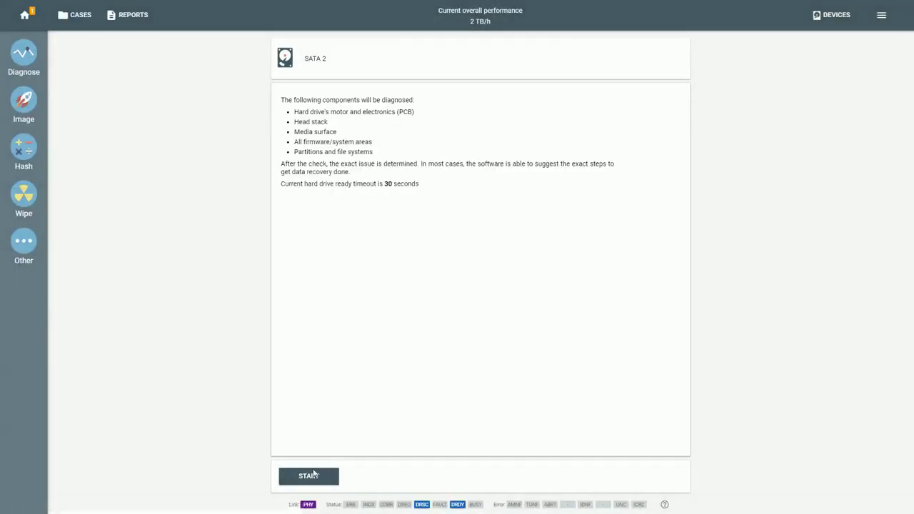
click(309, 476)
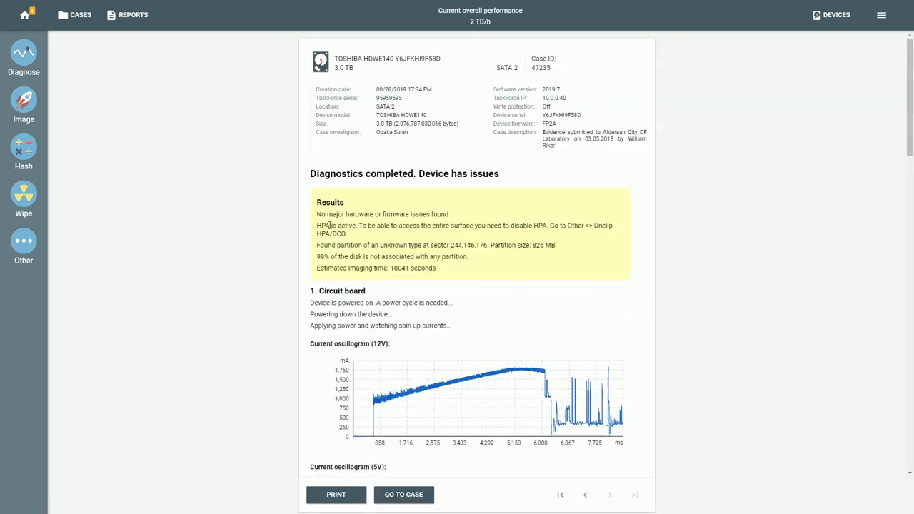
triple_click(317, 226)
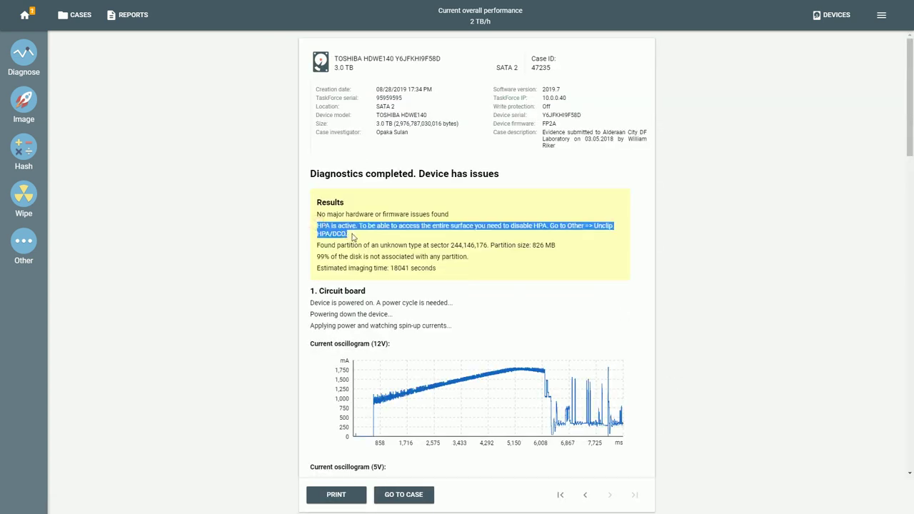
click(698, 265)
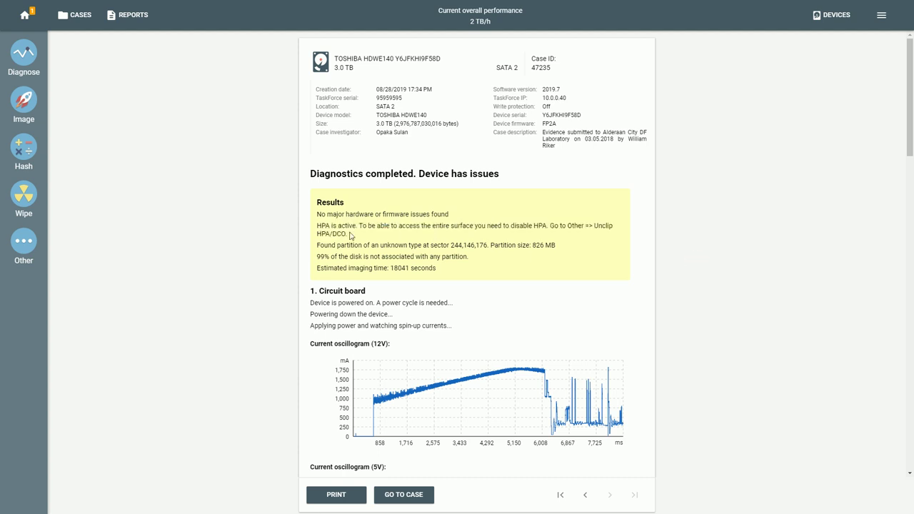
drag(552, 226, 629, 235)
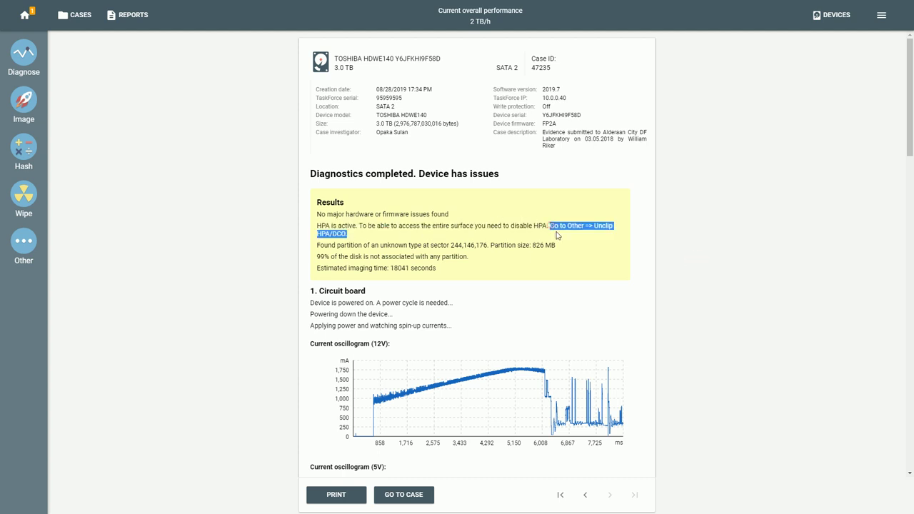
click(634, 246)
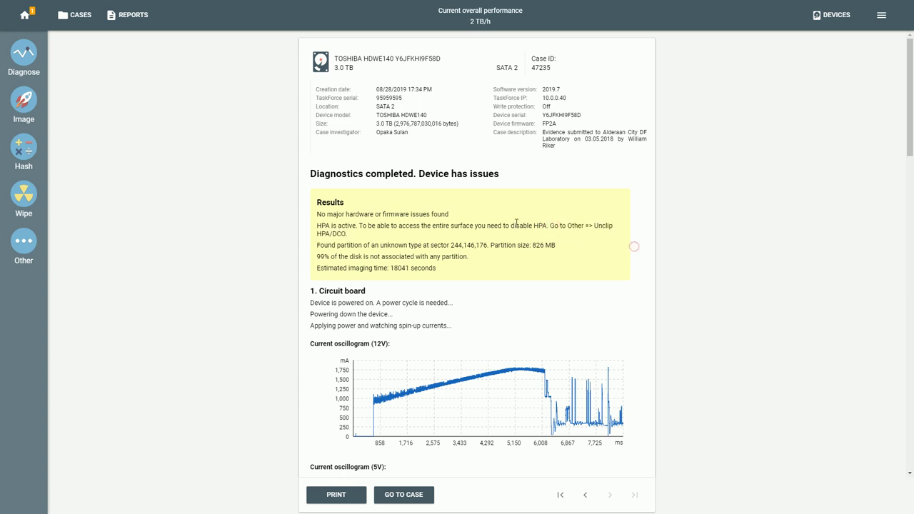
Unclip the HPA/DCO limitation of the TOSHIBA HDWE140 drive on SATA 2.
click(24, 242)
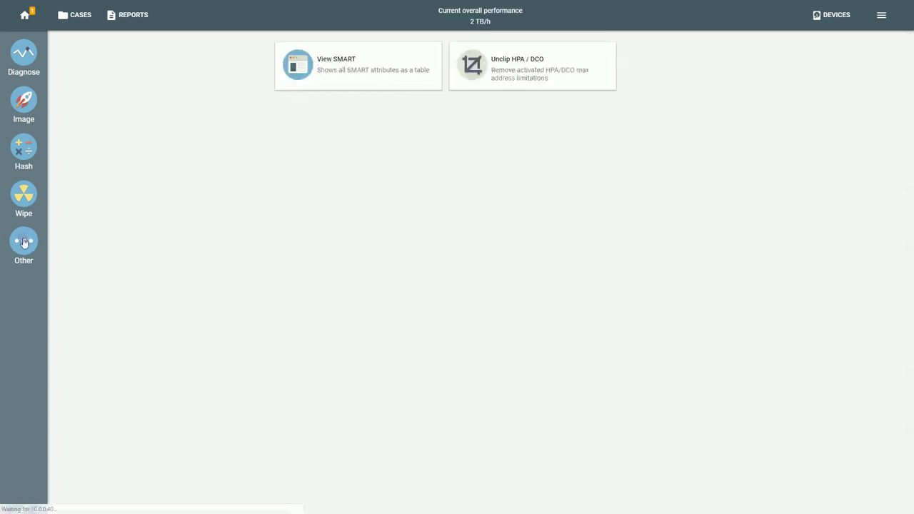
click(514, 76)
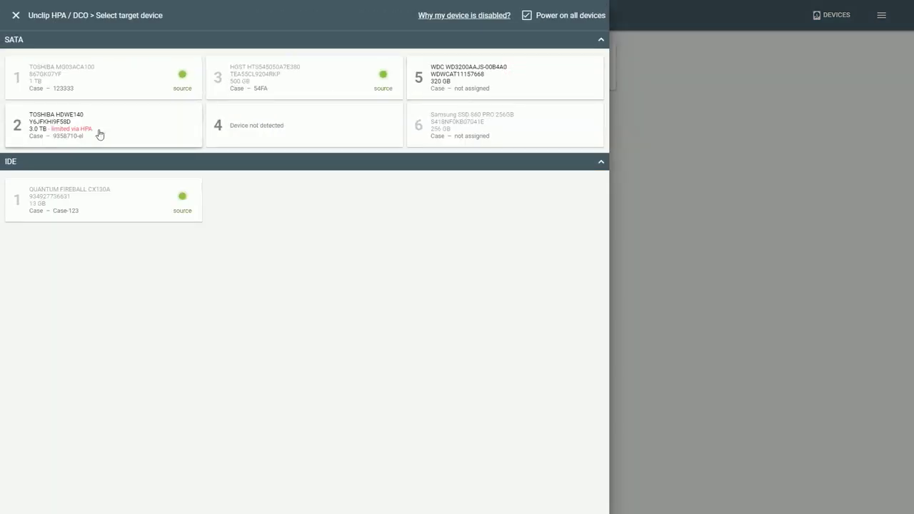
click(99, 134)
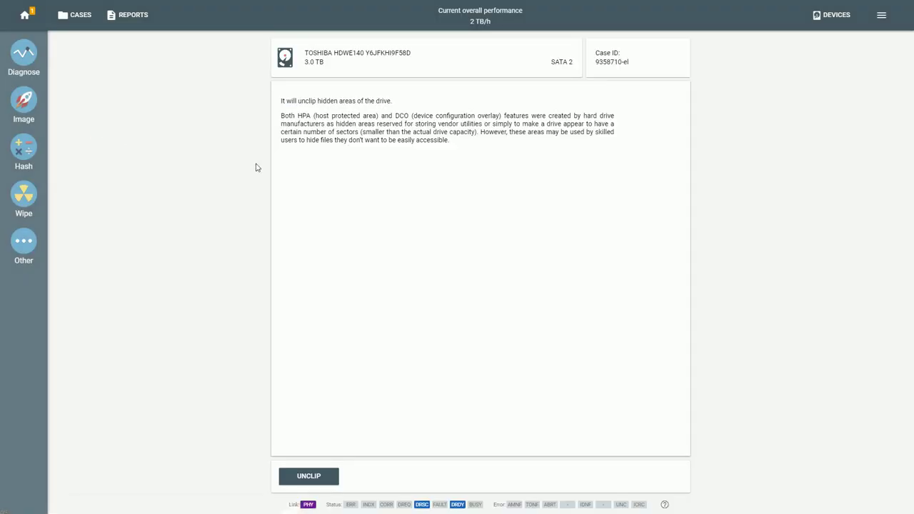
click(312, 480)
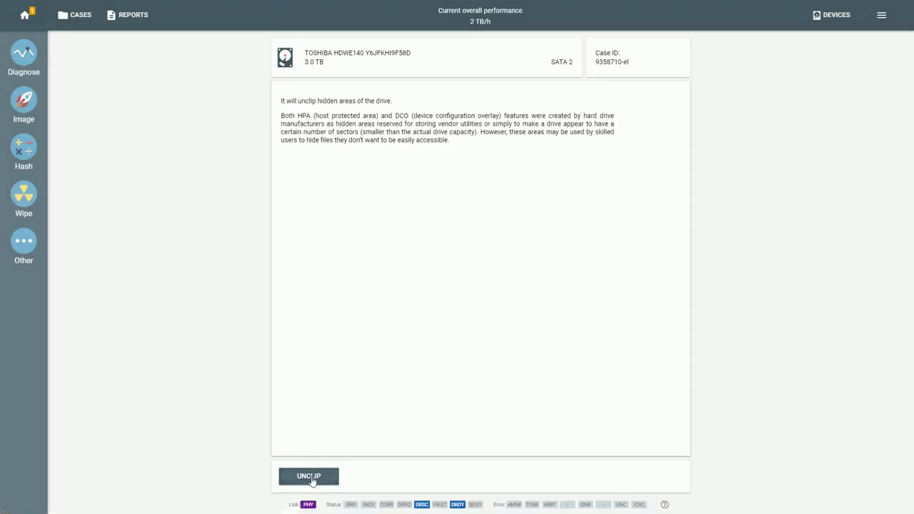
click(310, 476)
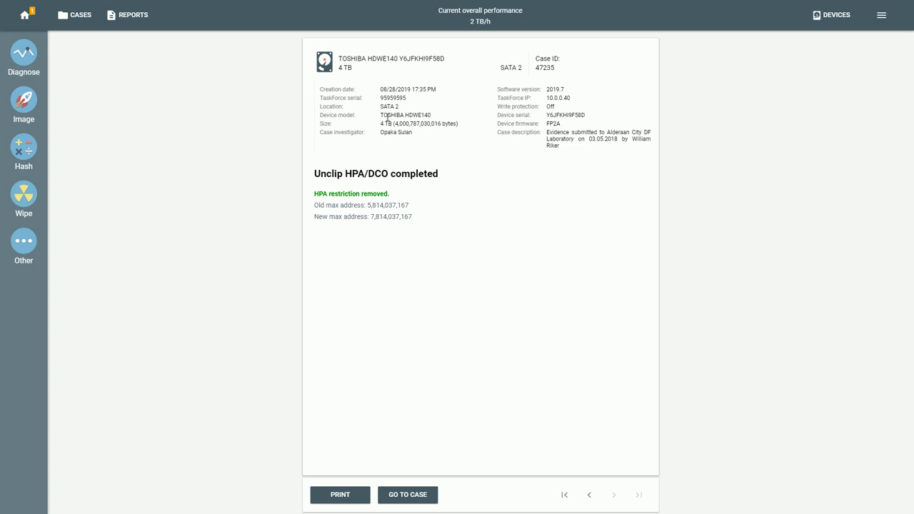
Check the task list on the home page and the TOSHIBA HDWE140's capacity among the devices available for hashing.
click(24, 18)
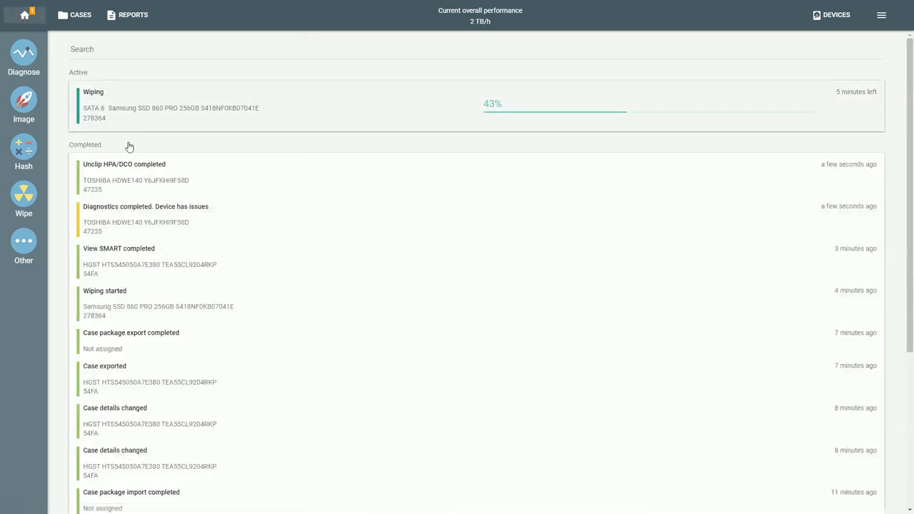
click(28, 147)
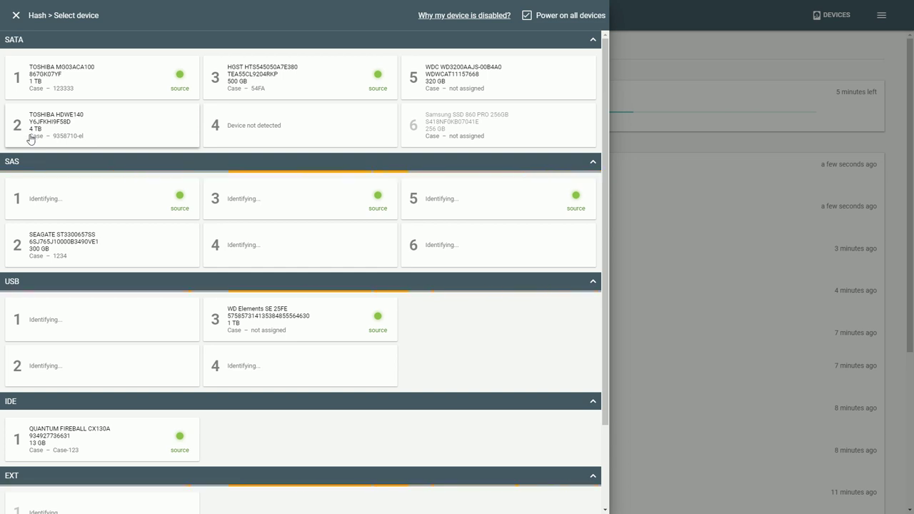
click(15, 15)
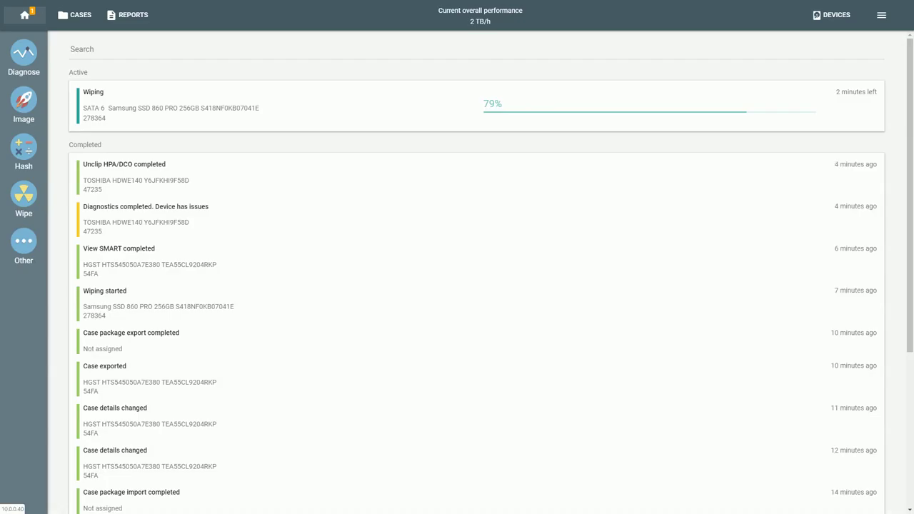
Image the HPA-limited TOSHIBA MG03ACA100 on SATA 1 to the TOSHIBA HDWE140 on SATA 2, unclipping the source until power cycle and confirming the overwrite.
click(25, 103)
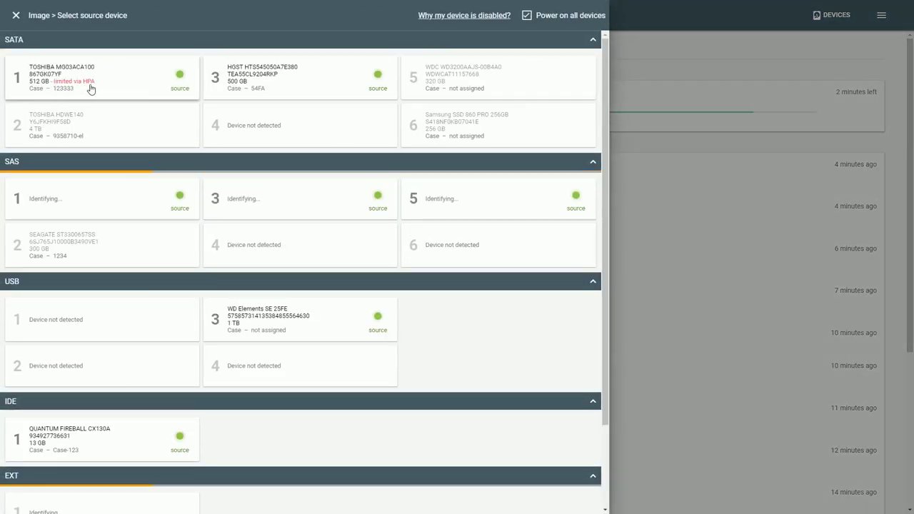
click(104, 91)
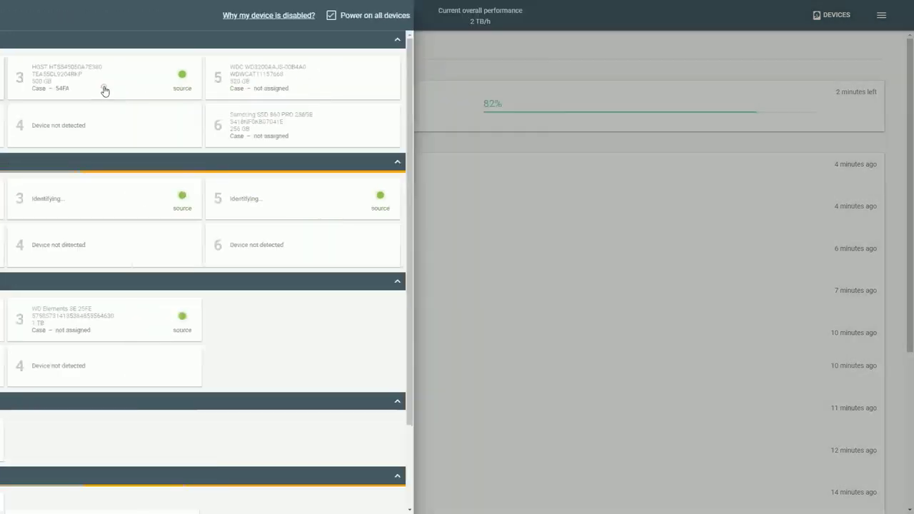
click(308, 479)
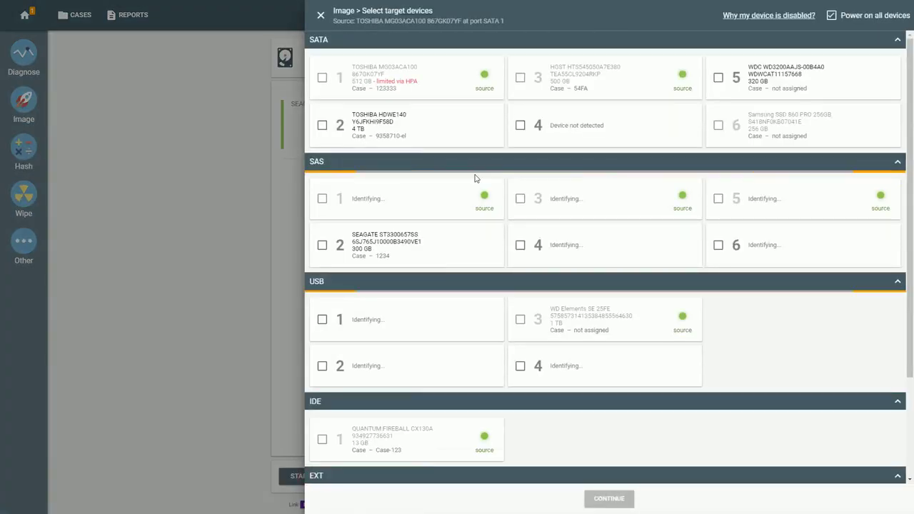
click(441, 140)
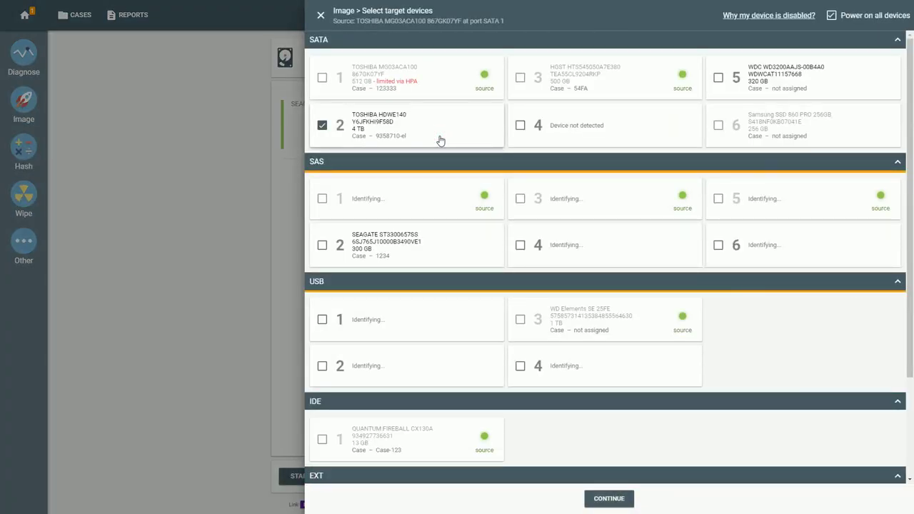
click(607, 498)
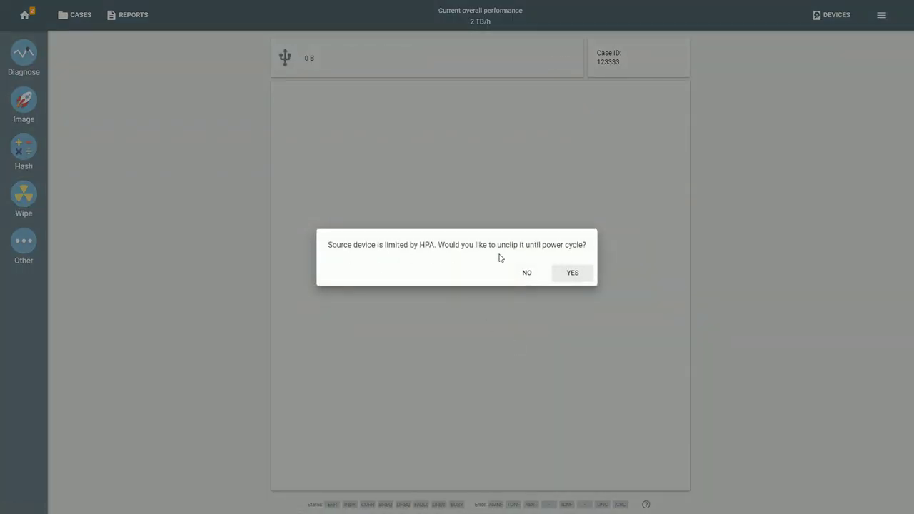
click(578, 279)
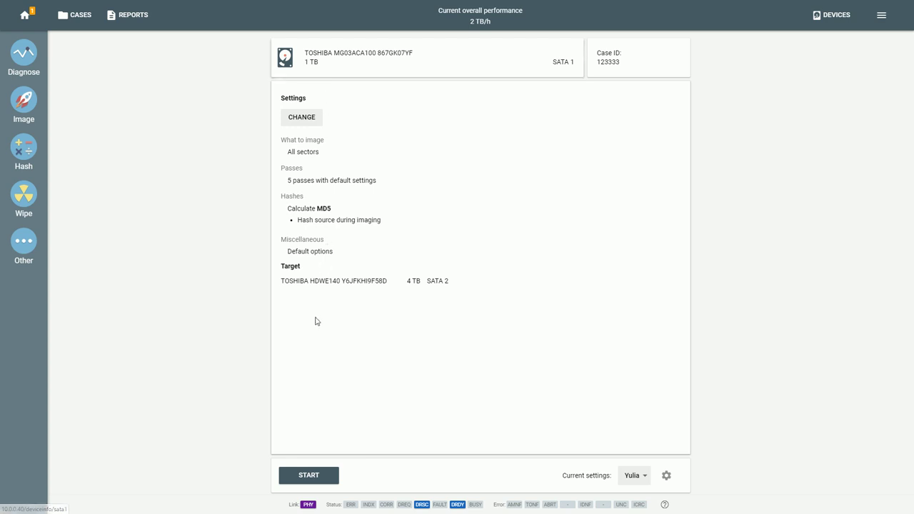
click(311, 480)
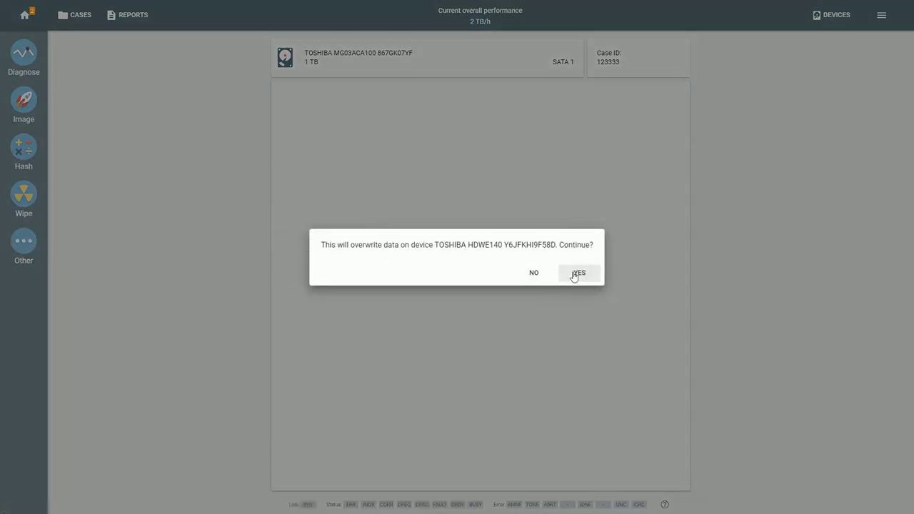
click(575, 275)
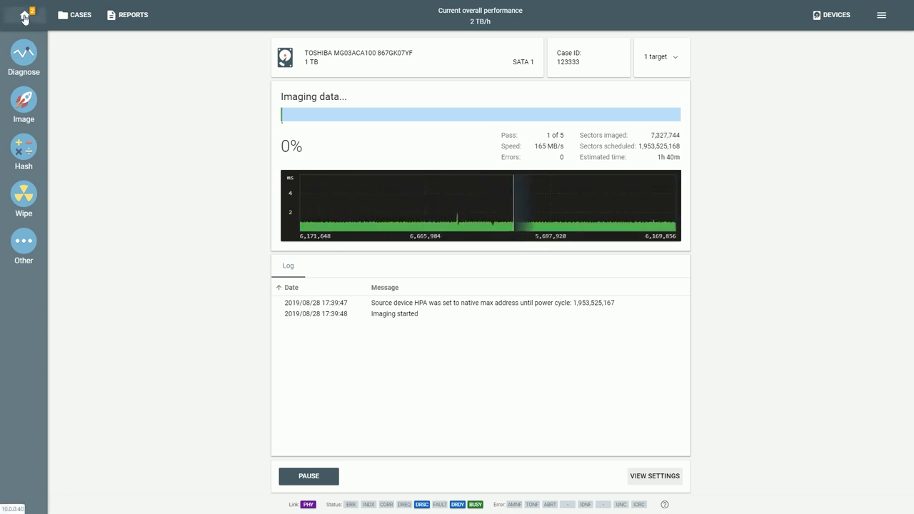
Return to the home page and open the system settings.
click(25, 16)
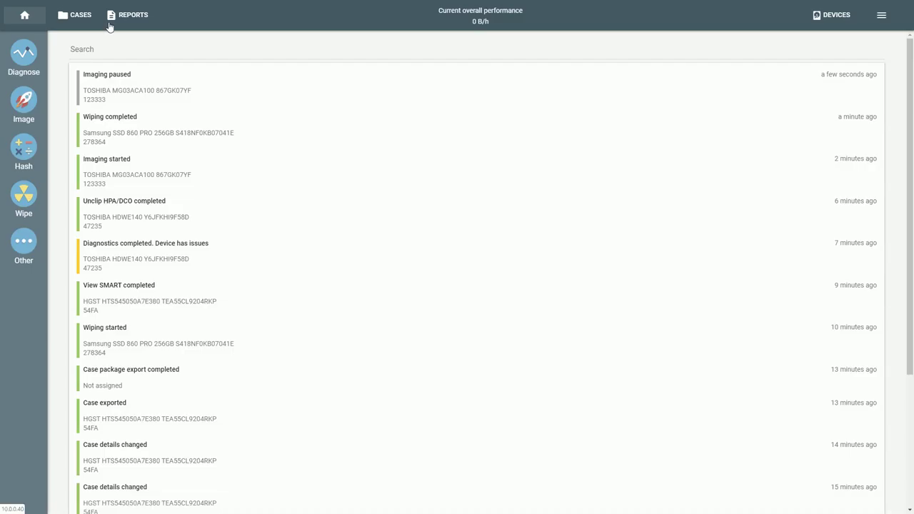
click(880, 15)
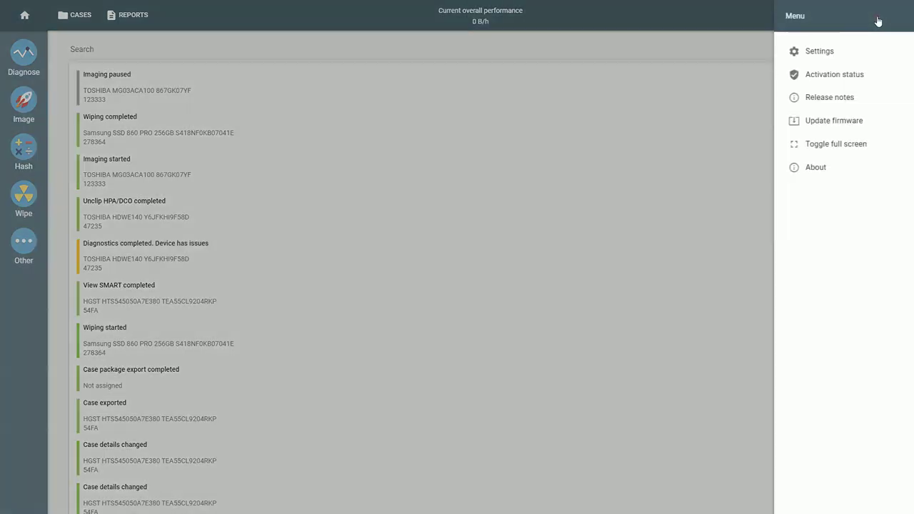
click(843, 56)
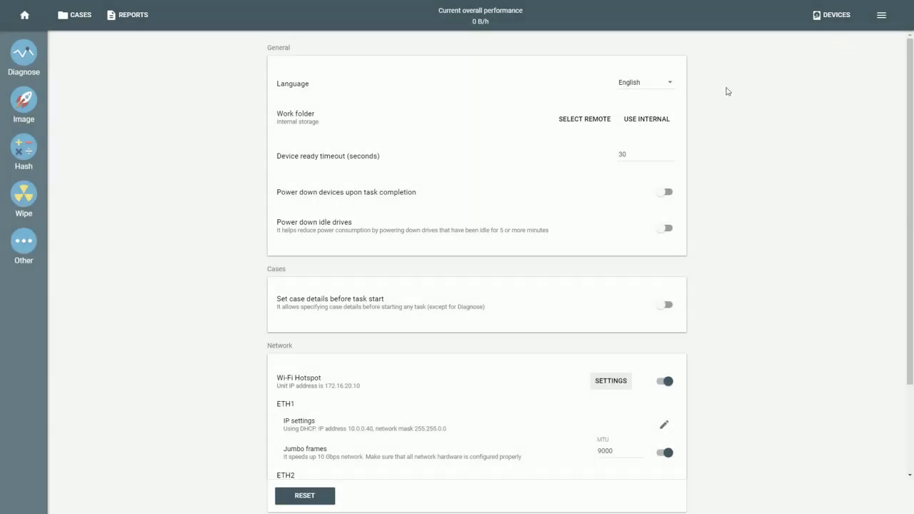
Switch the interface language to Chinese, to Japanese, and back to English.
click(670, 84)
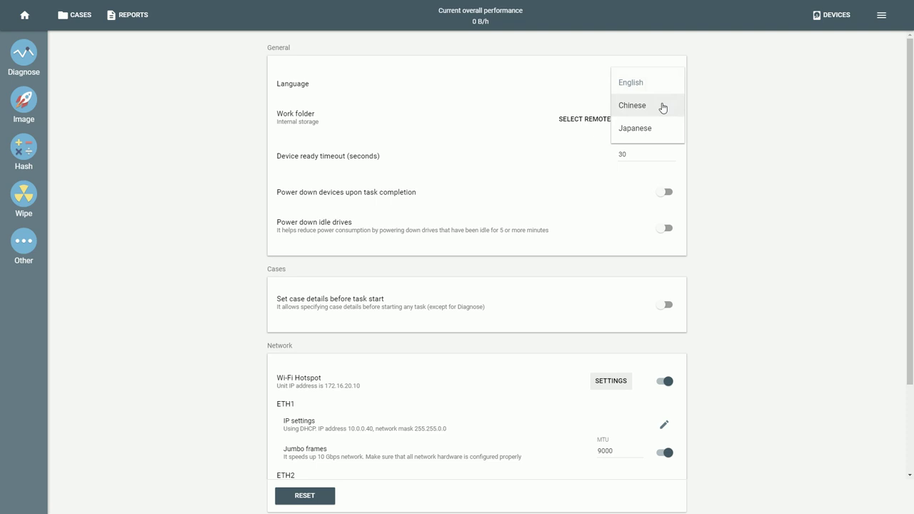
click(662, 108)
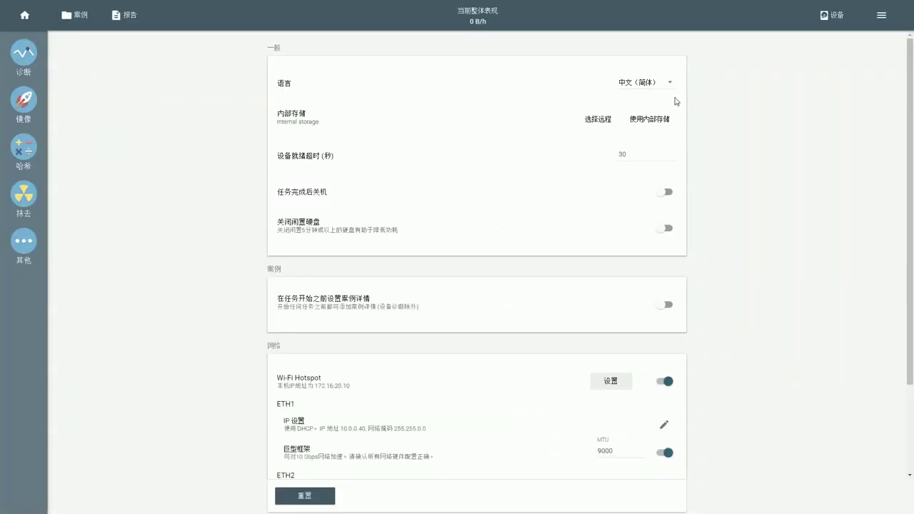
click(672, 83)
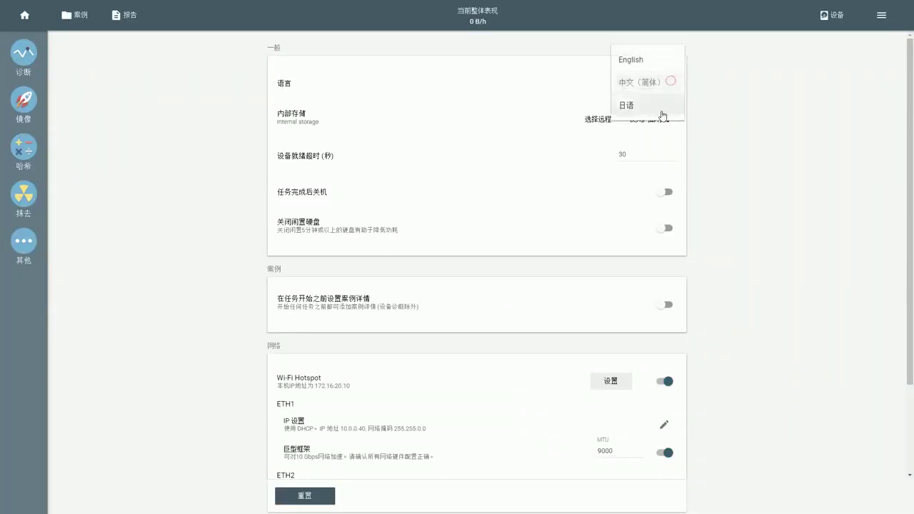
click(663, 113)
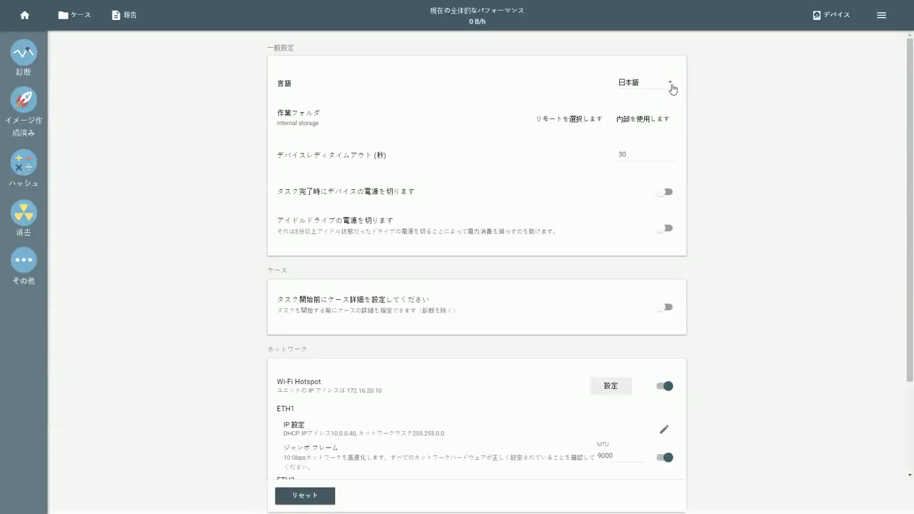
click(672, 86)
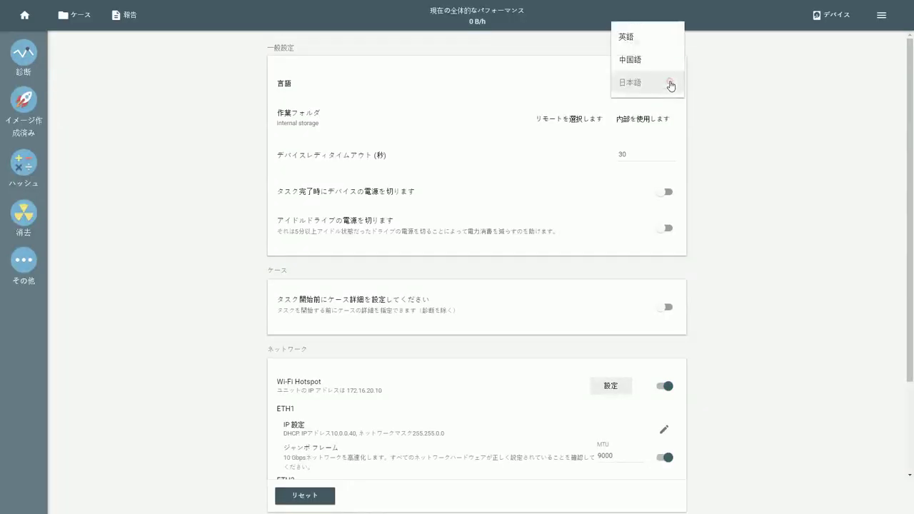
click(652, 41)
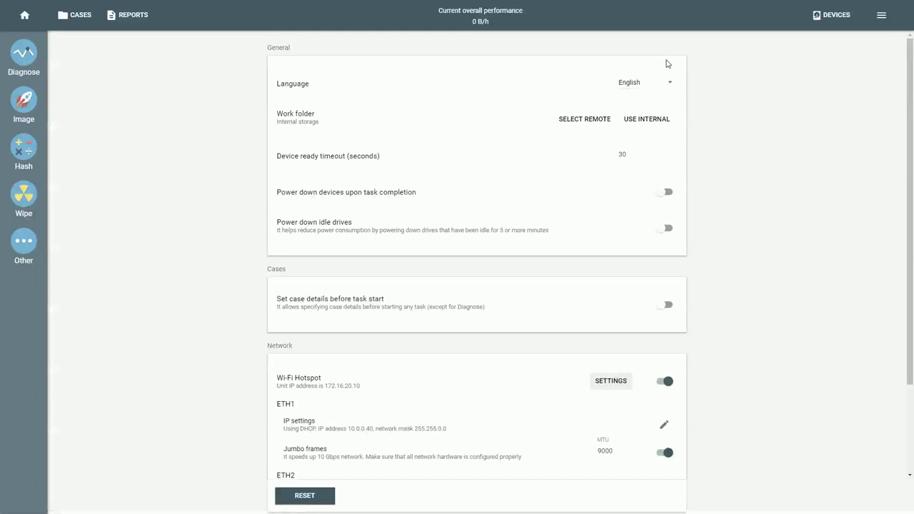
Set the work folder to the remote Share folder of a computer on the local network.
mouse_move(320, 121)
mouse_down()
mouse_move(277, 121)
mouse_move(319, 121)
mouse_up()
click(279, 122)
click(343, 134)
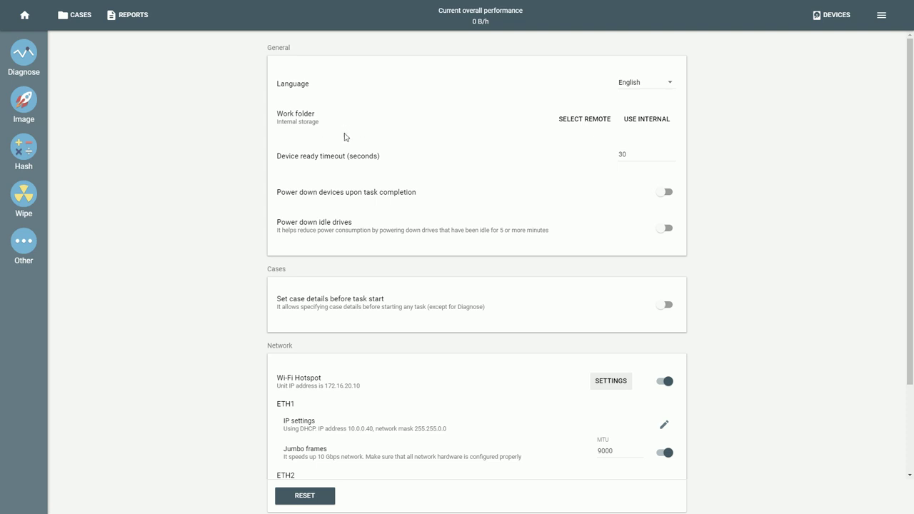
click(587, 126)
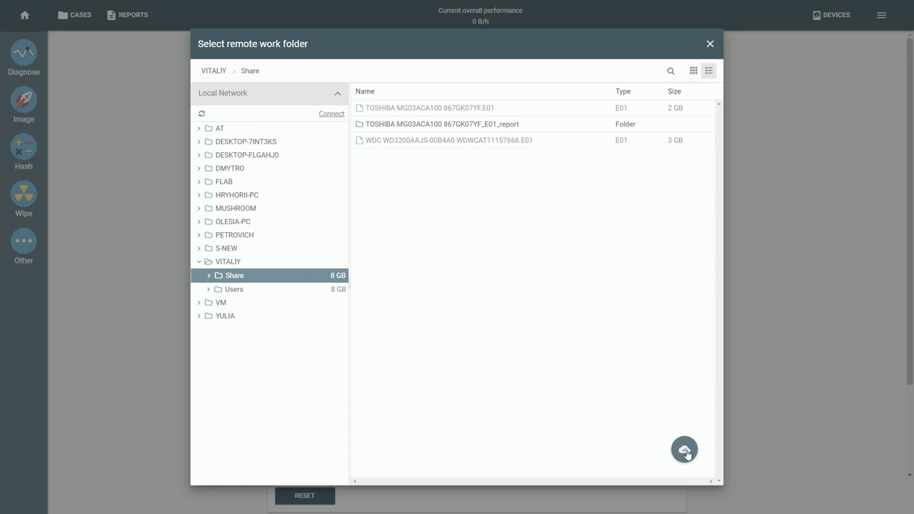
click(684, 450)
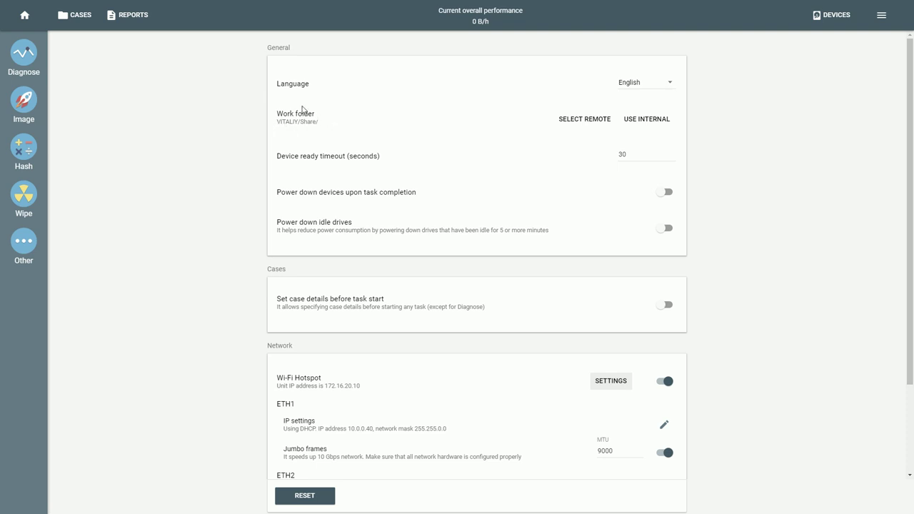
View the report list on the home page with the remote work folder in use, and reopen the system settings.
click(24, 15)
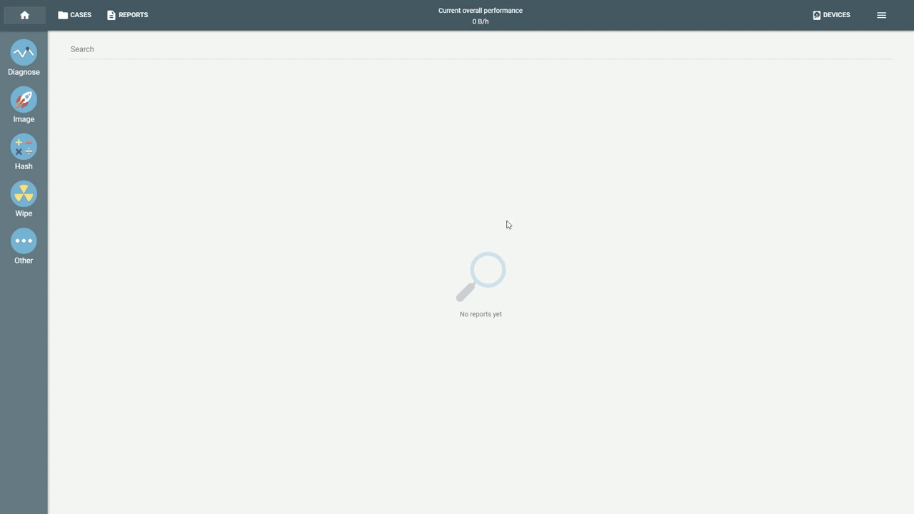
click(882, 16)
click(828, 53)
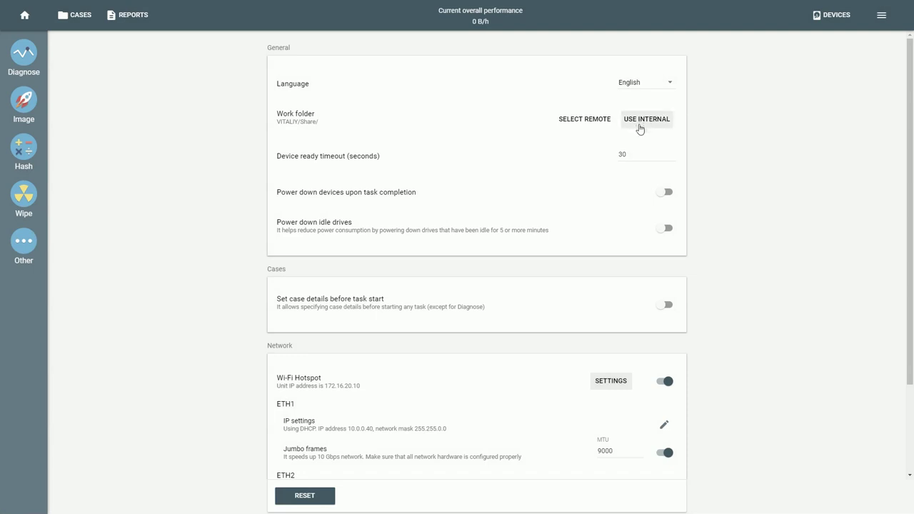
Switch the work folder to internal storage, checking the home page's report list before returning to the settings.
click(640, 122)
click(509, 275)
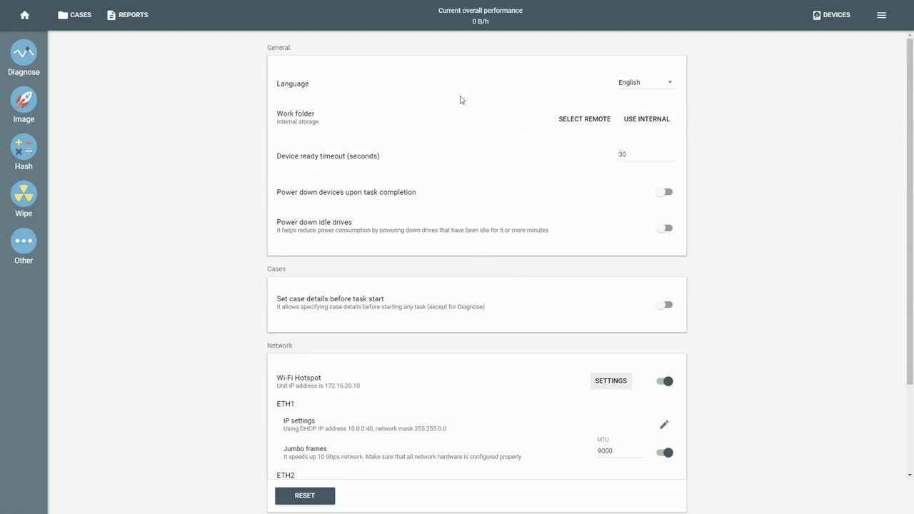
click(24, 16)
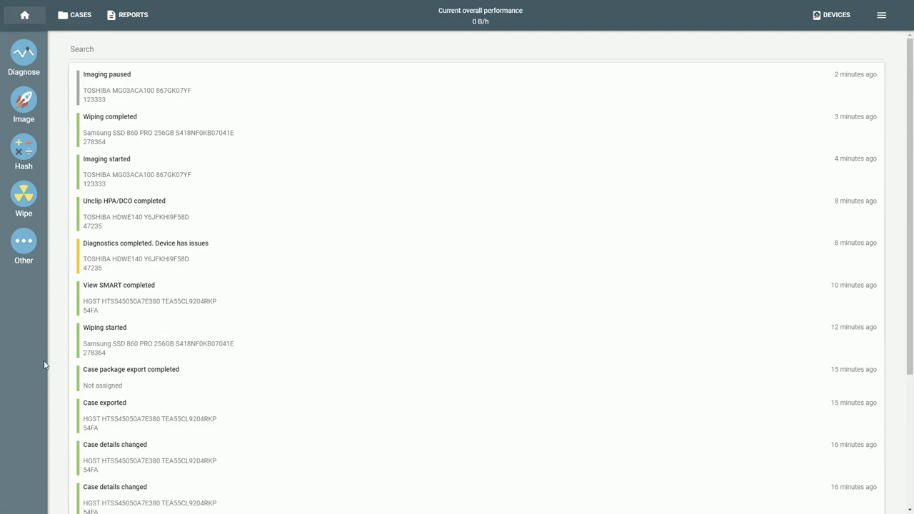
click(882, 16)
click(814, 50)
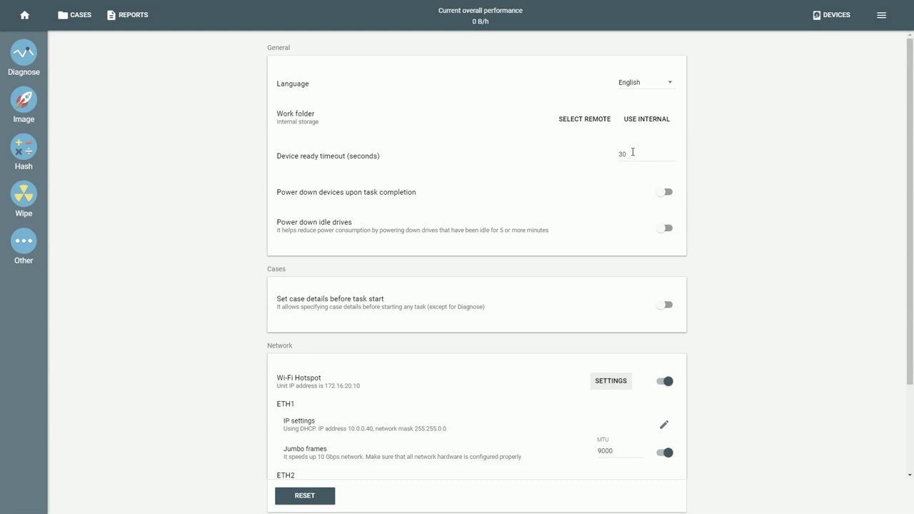
Try to set the device ready timeout to 1 second.
drag(633, 152, 607, 155)
text(1)
key(Tab)
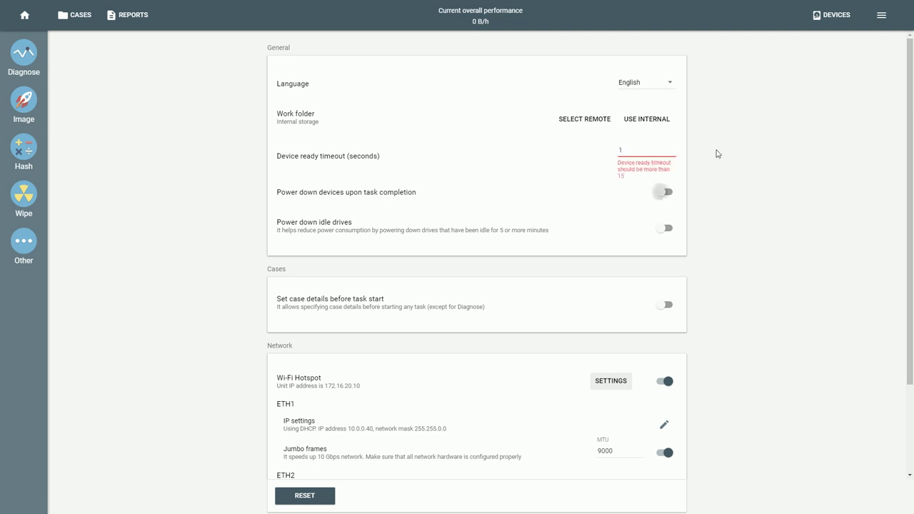
Set the device ready timeout to 30 seconds.
click(634, 150)
drag(634, 151, 615, 153)
text(30)
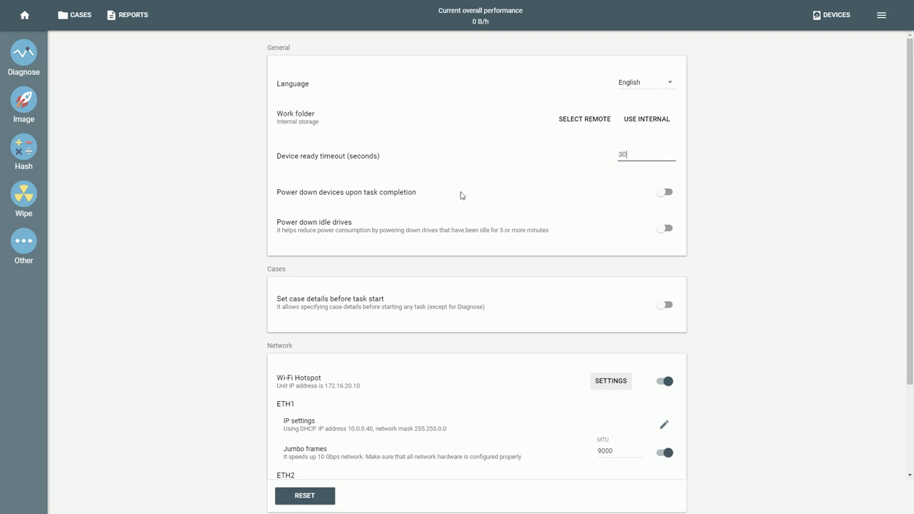
click(271, 168)
Enable powering down devices upon task completion and powering down idle drives.
click(670, 193)
click(669, 193)
click(669, 192)
click(673, 233)
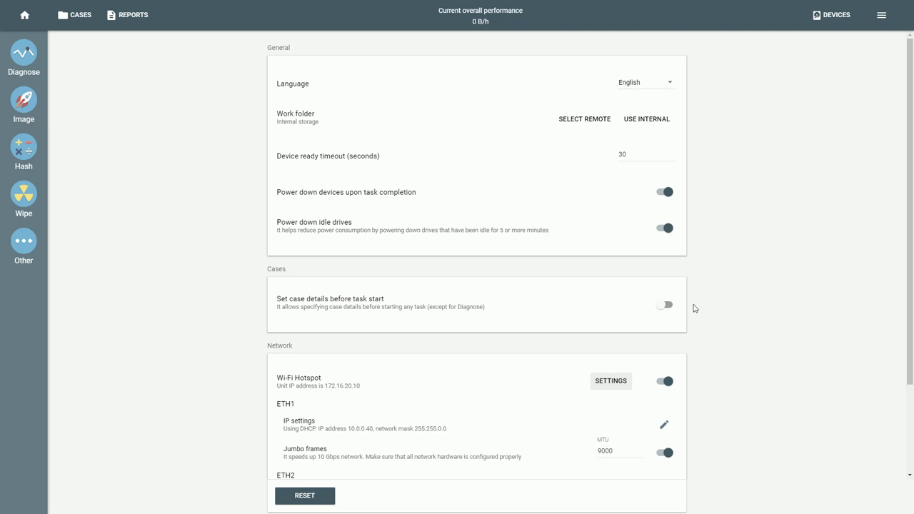
Turn the Wi-Fi hotspot off and back on in the network settings.
scroll(694, 308, down, 3)
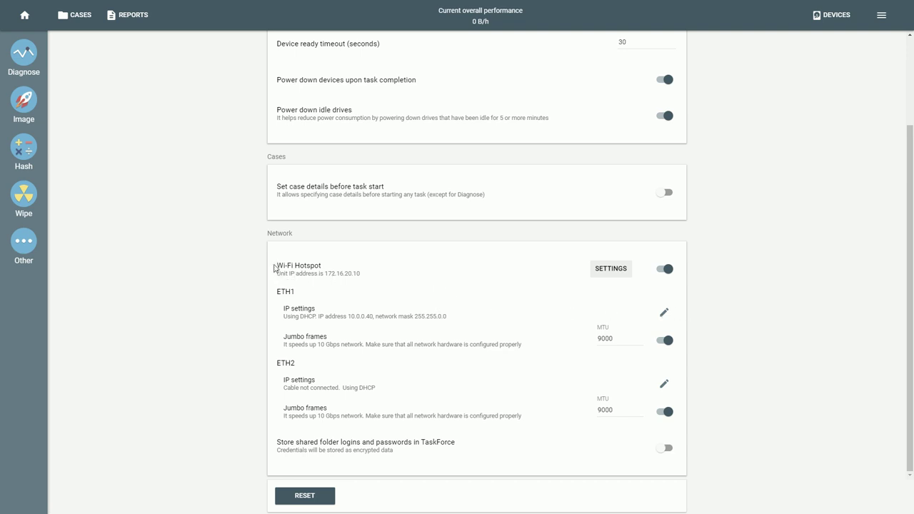
drag(366, 275, 326, 274)
click(338, 261)
click(662, 270)
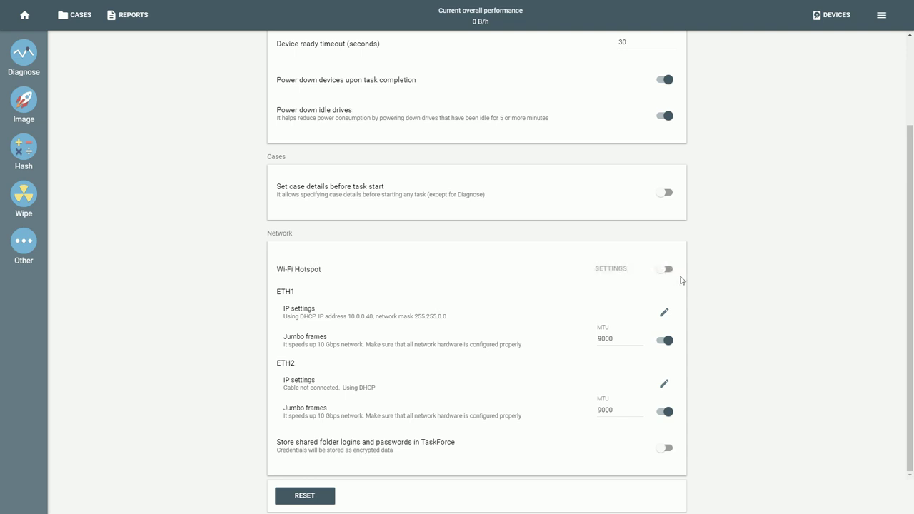
click(669, 269)
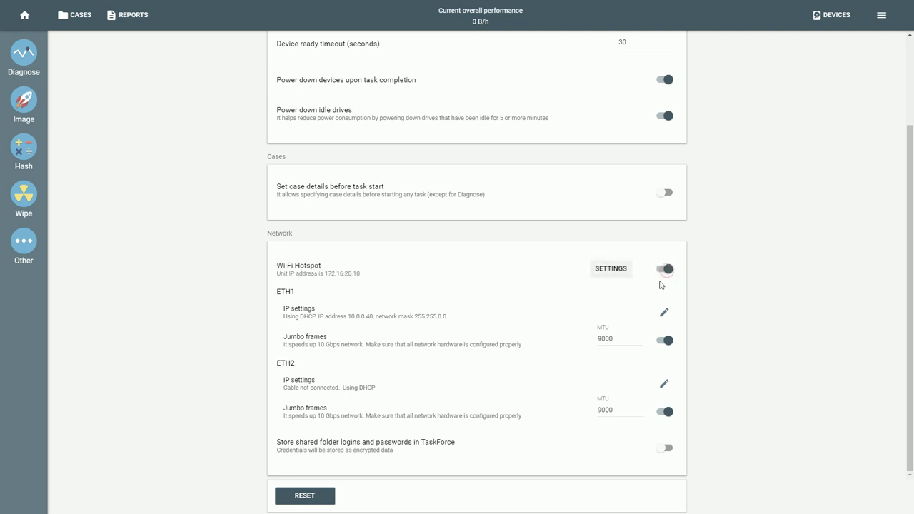
Try the hidden mode option in the Wi-Fi hotspot's settings and discard the change.
click(610, 274)
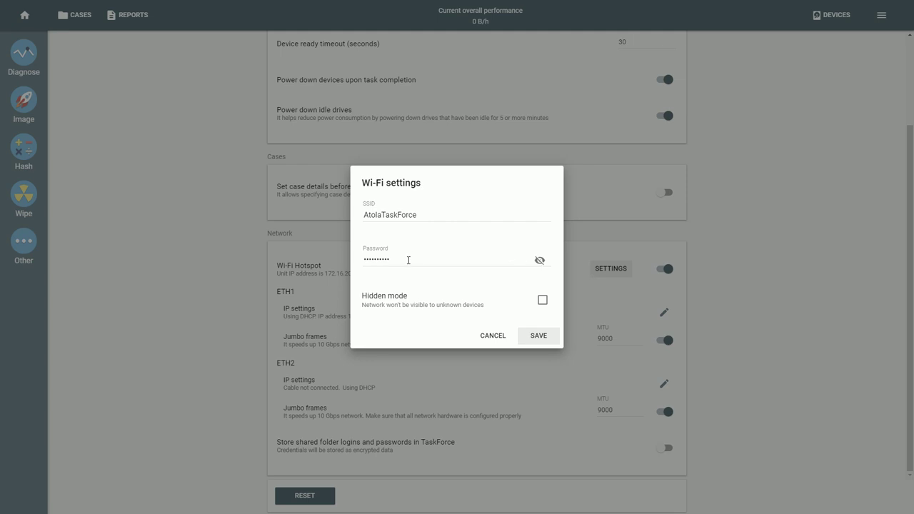
click(544, 301)
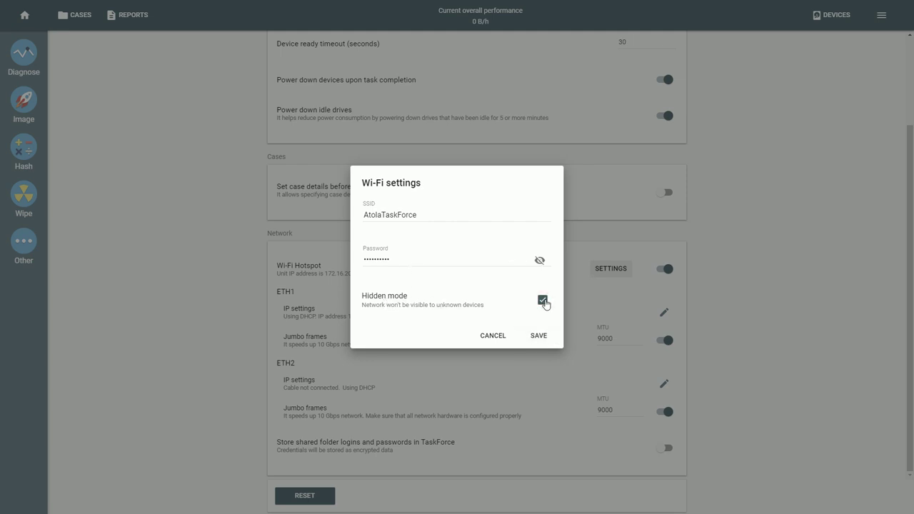
click(543, 301)
click(492, 336)
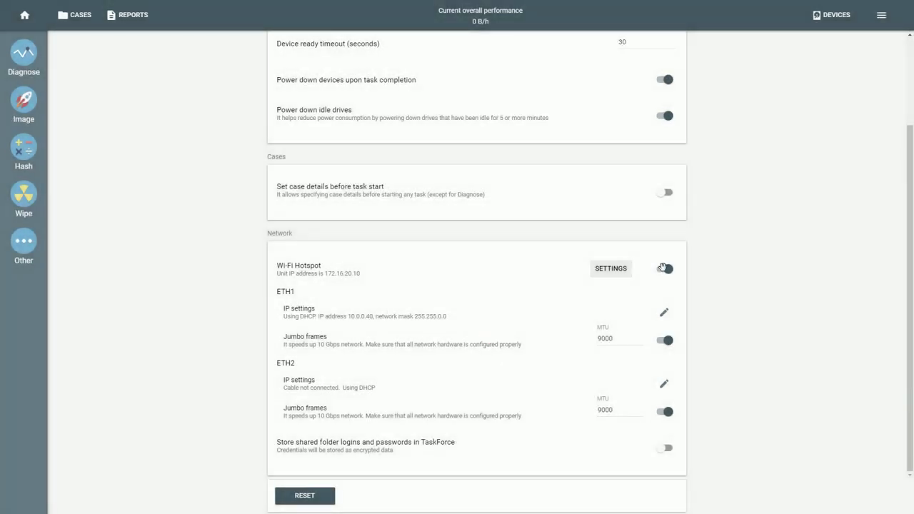
Turn off the Wi-Fi hotspot, and switch jumbo frames for ETH1 off and back on.
click(665, 269)
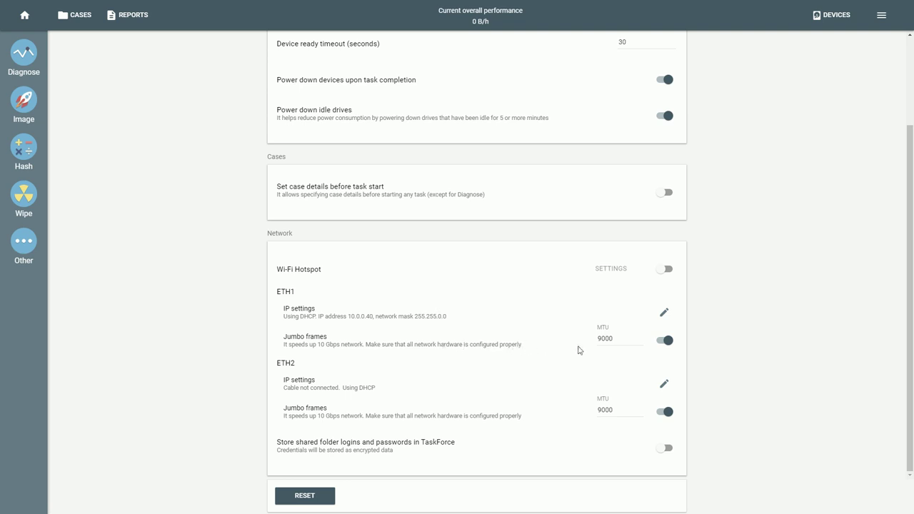
click(663, 341)
click(663, 341)
Try the option to store shared folder logins and passwords in TaskForce, leaving it disabled.
click(664, 449)
click(665, 448)
click(662, 455)
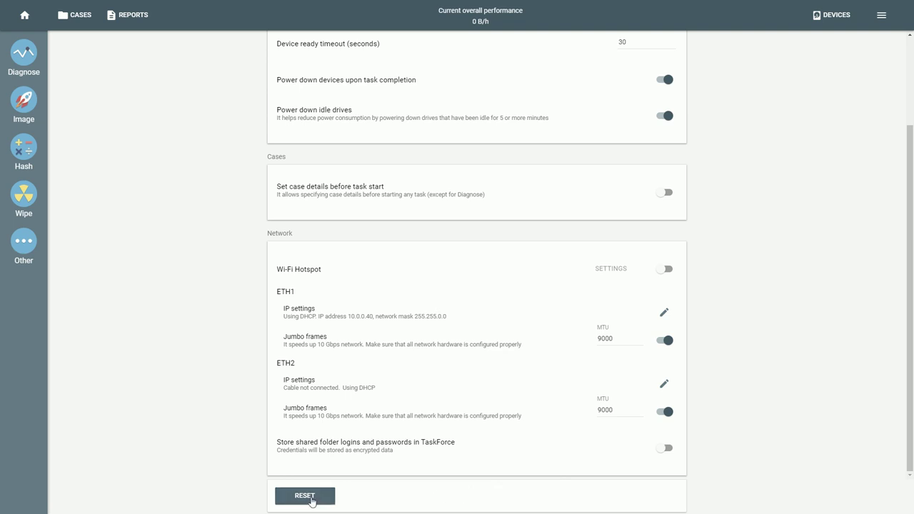
Reset the system settings and review the General, Cases and Network sections.
click(306, 502)
scroll(392, 465, up, 3)
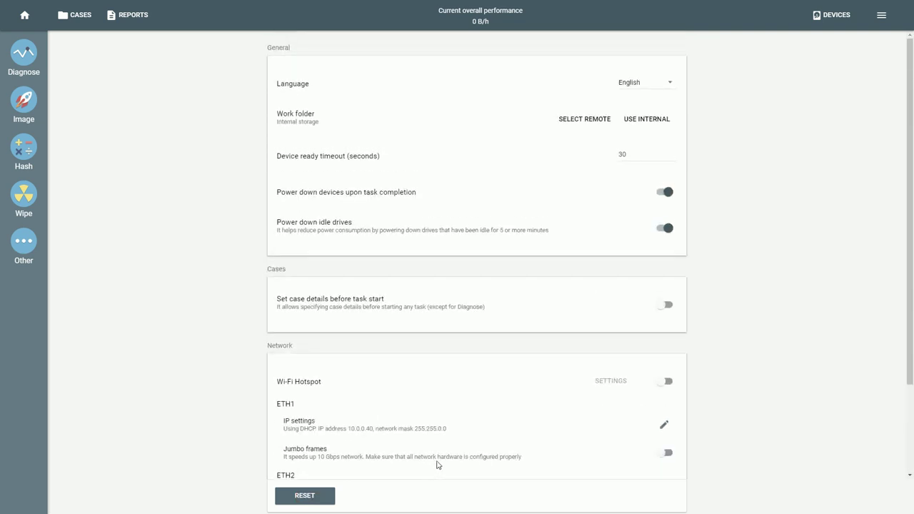
scroll(439, 460, down, 3)
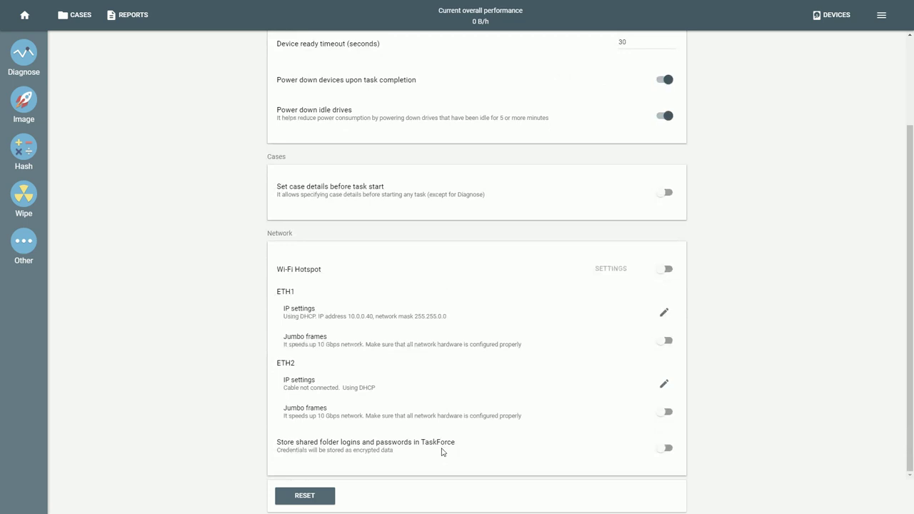
scroll(504, 410, up, 2)
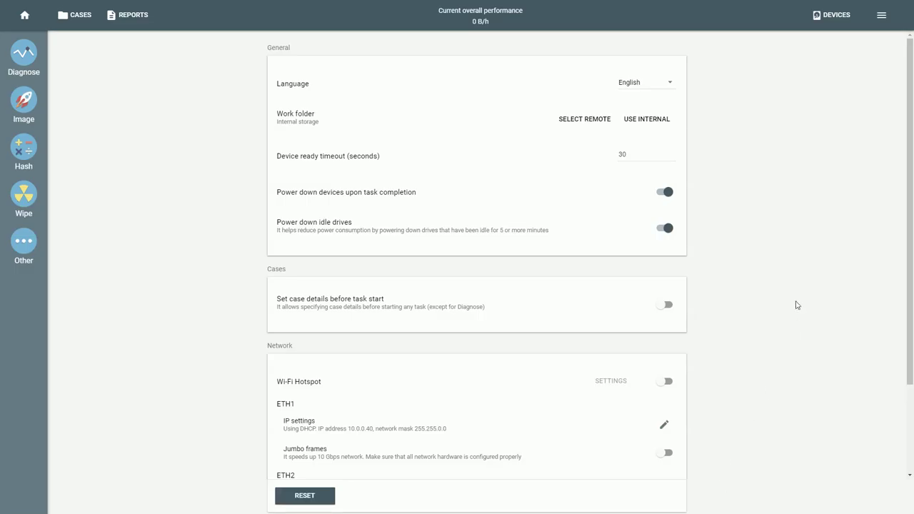
Open the release notes for firmware 2019.7 and read through to the full changelog and bugfixes.
click(881, 15)
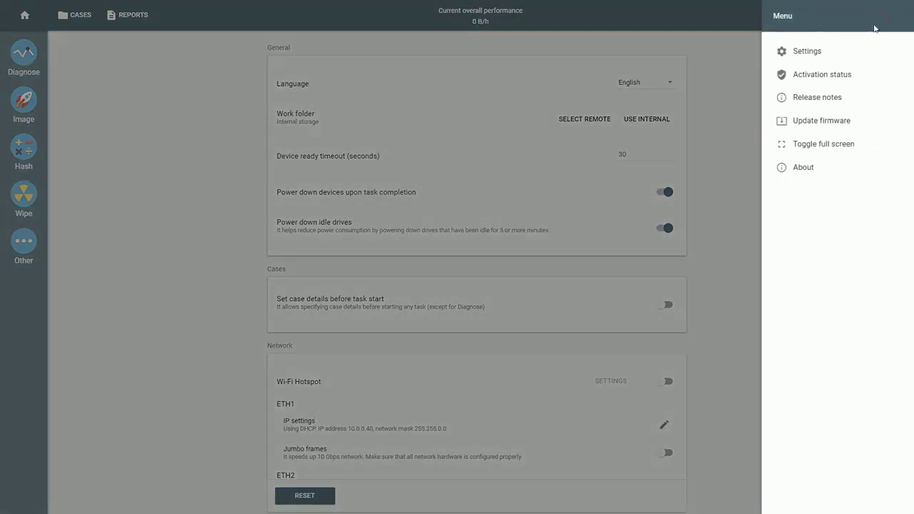
click(833, 105)
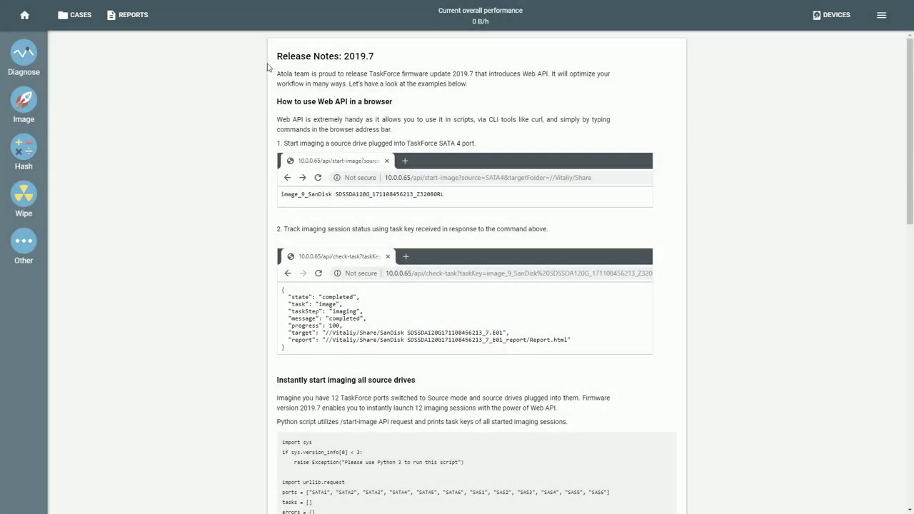
scroll(274, 107, down, 7)
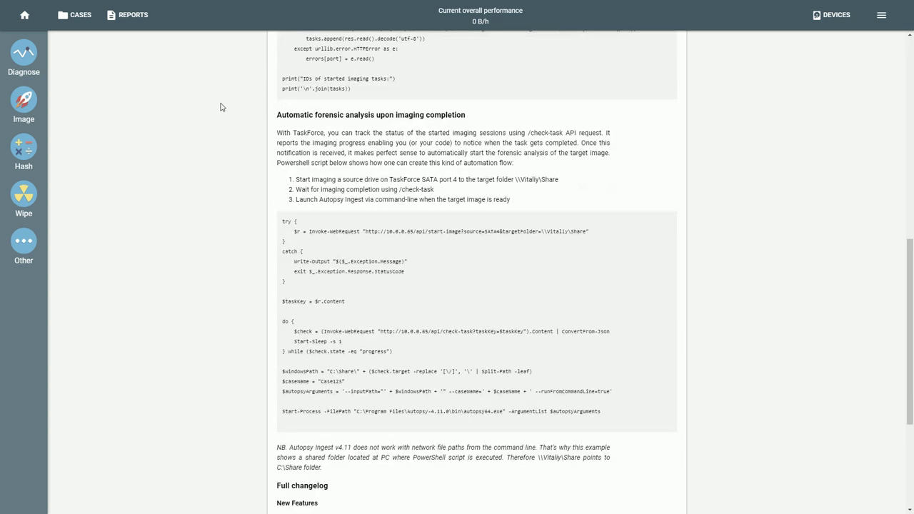
scroll(219, 108, down, 2)
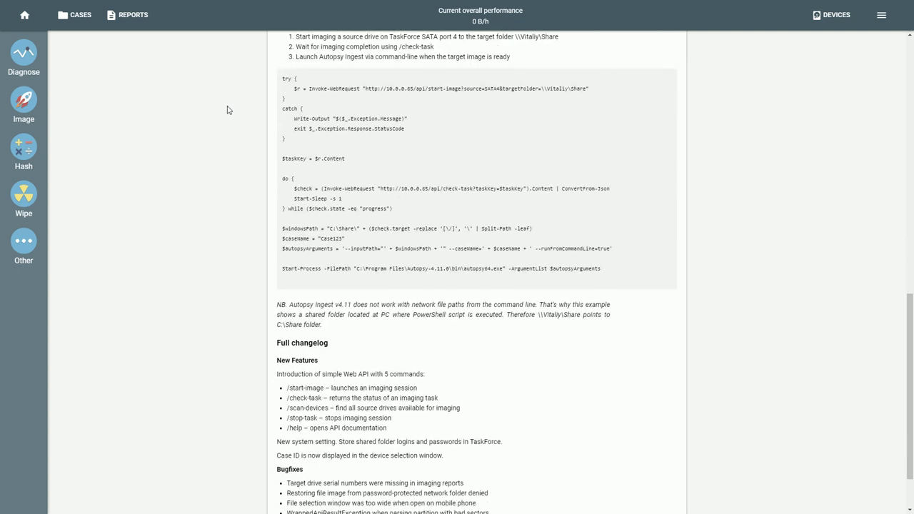
scroll(235, 121, down, 2)
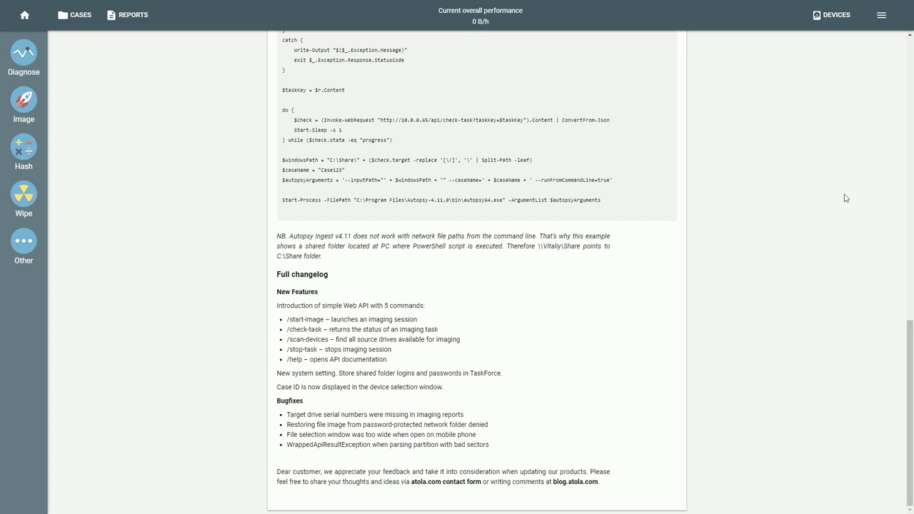
Open the firmware update page and highlight the download page address d.atola.com.
click(882, 16)
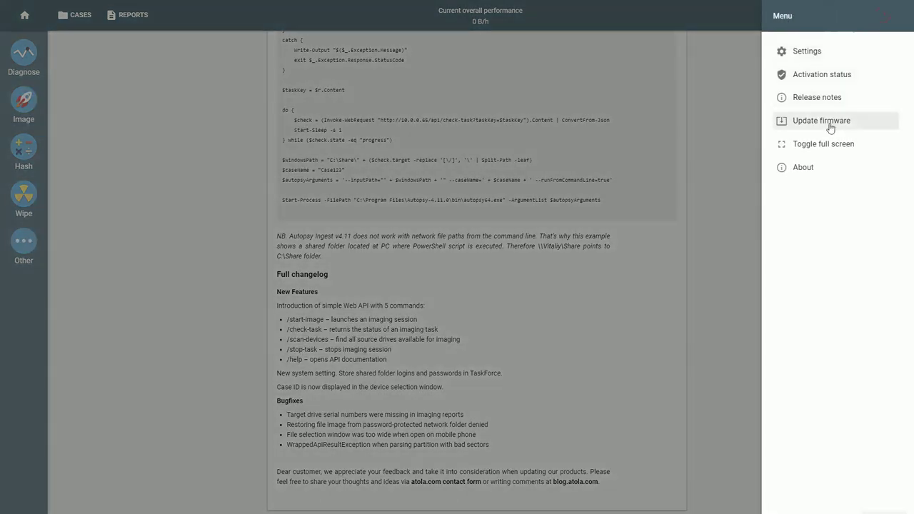
click(866, 129)
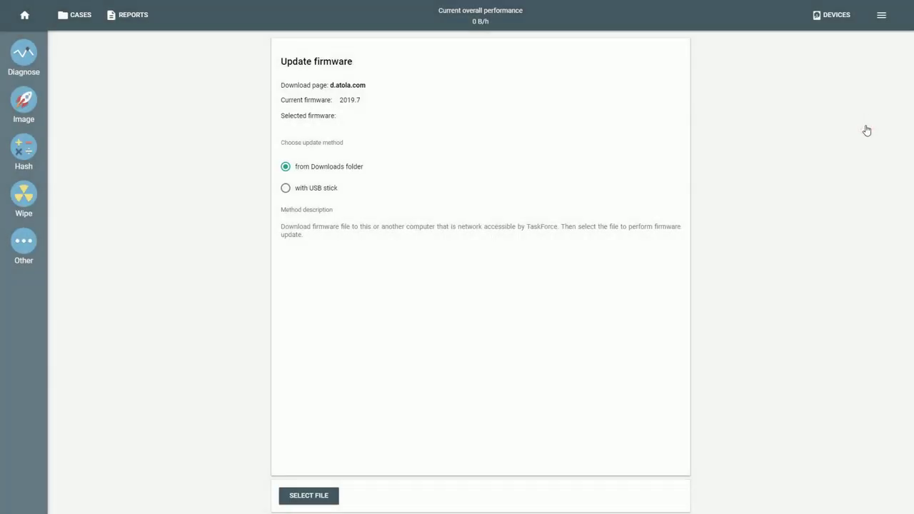
drag(366, 85, 330, 86)
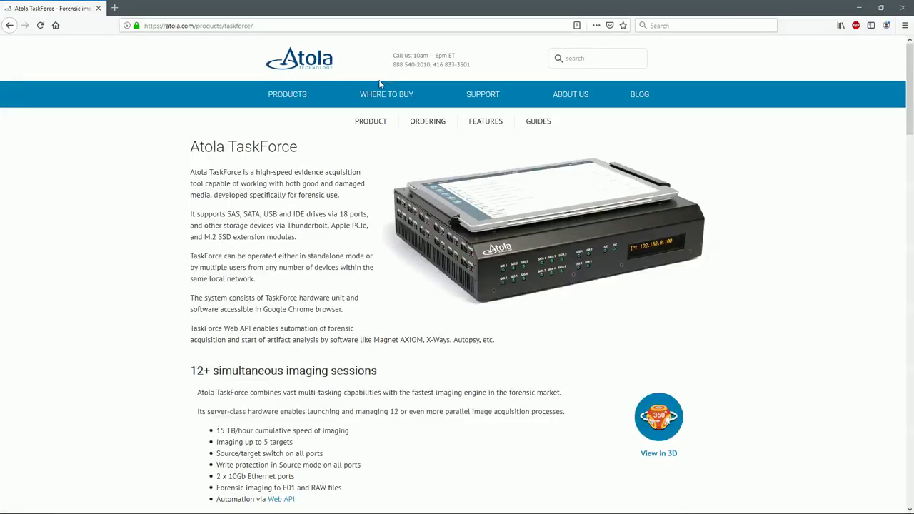
Open d.atola.com in a new Firefox tab to view the TaskForce firmware downloads, and switch back to TaskForce.
key(ctrl+t)
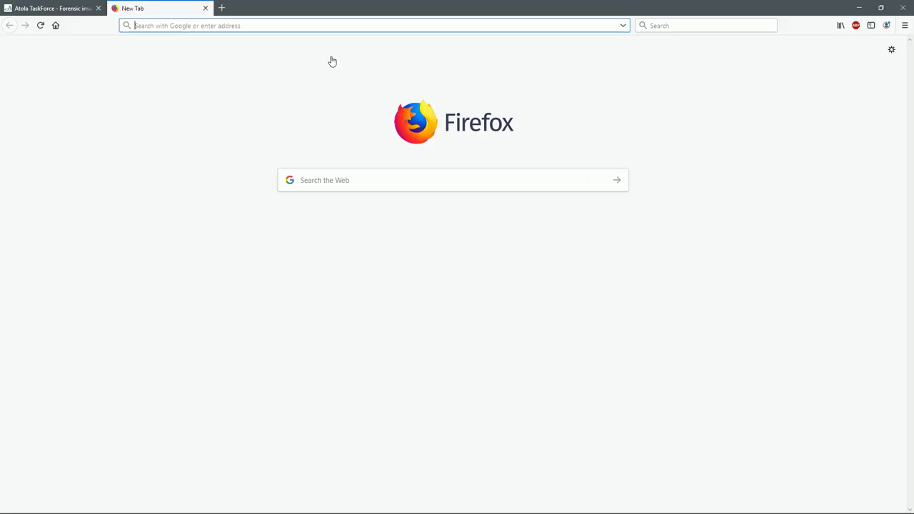
text(d.atola.com)
key(Return)
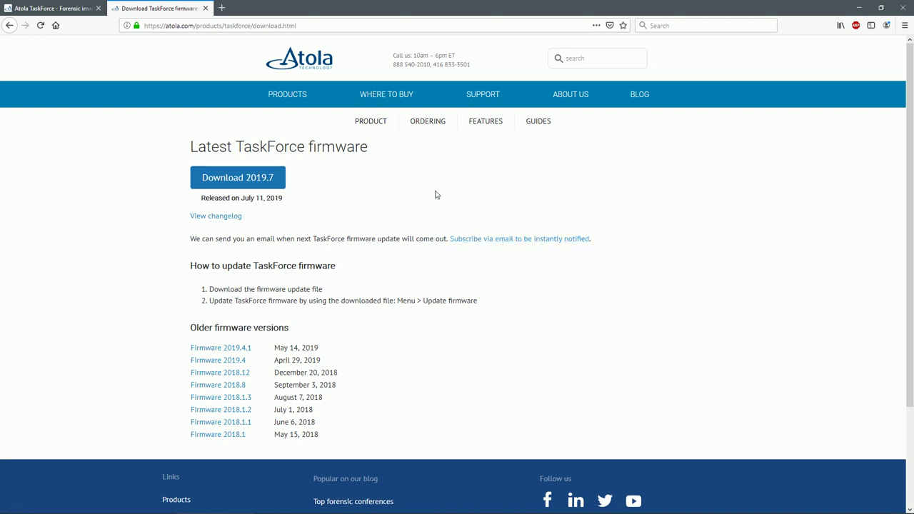
key(alt+Tab)
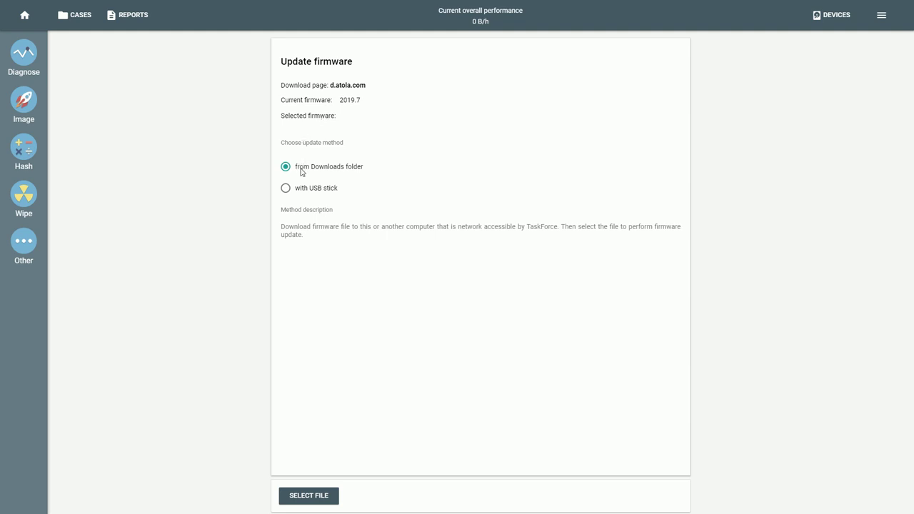
Preview the USB stick update method, switch back to the Downloads folder method and select the firmware file dev-firmware-2019.9 from Downloads.
click(304, 191)
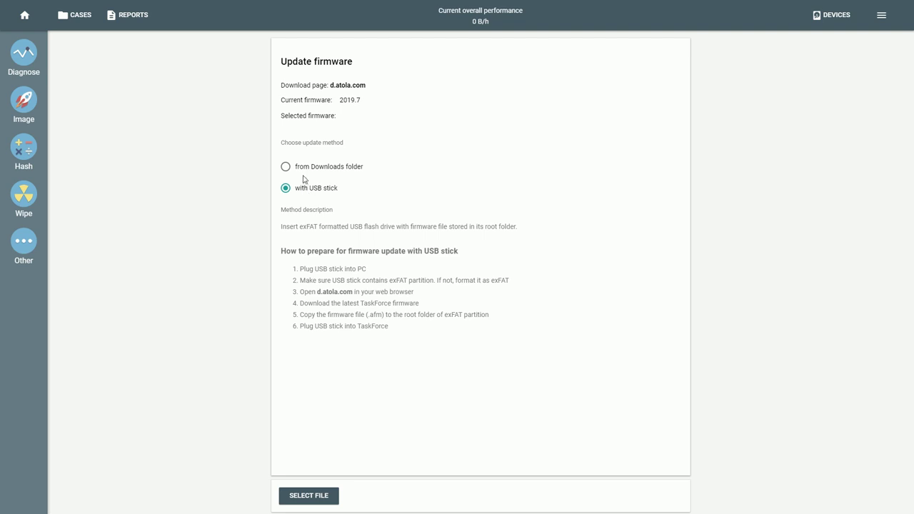
click(302, 169)
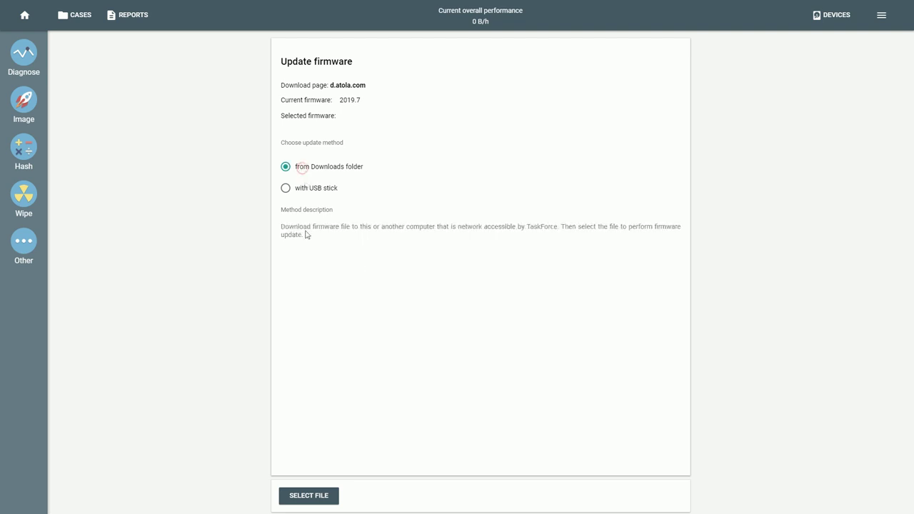
click(316, 494)
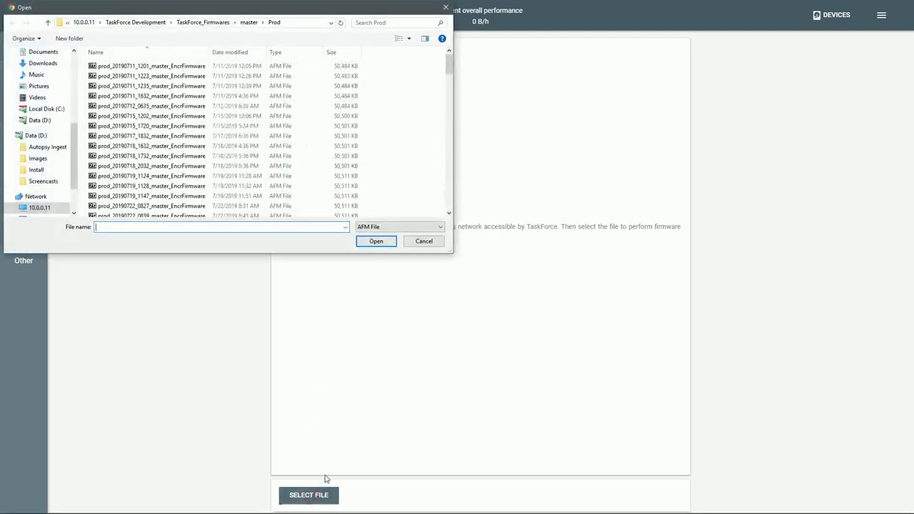
click(54, 63)
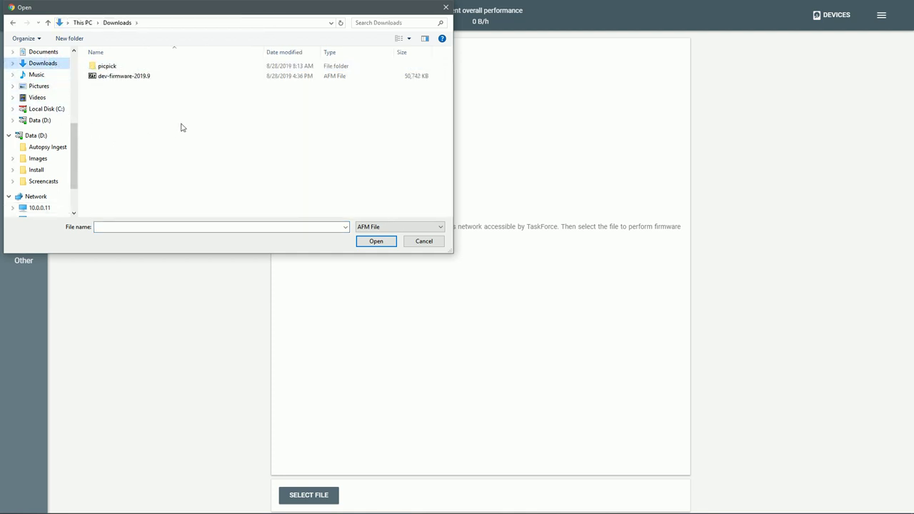
click(147, 76)
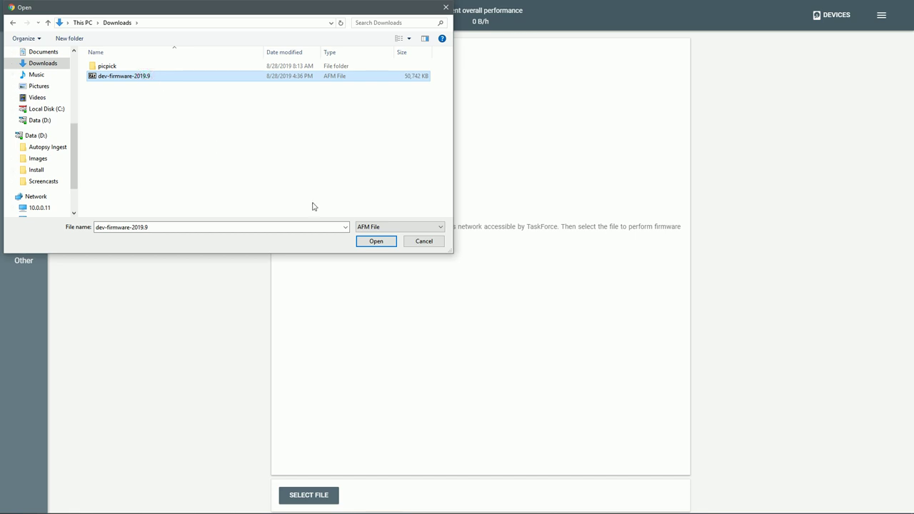
click(389, 243)
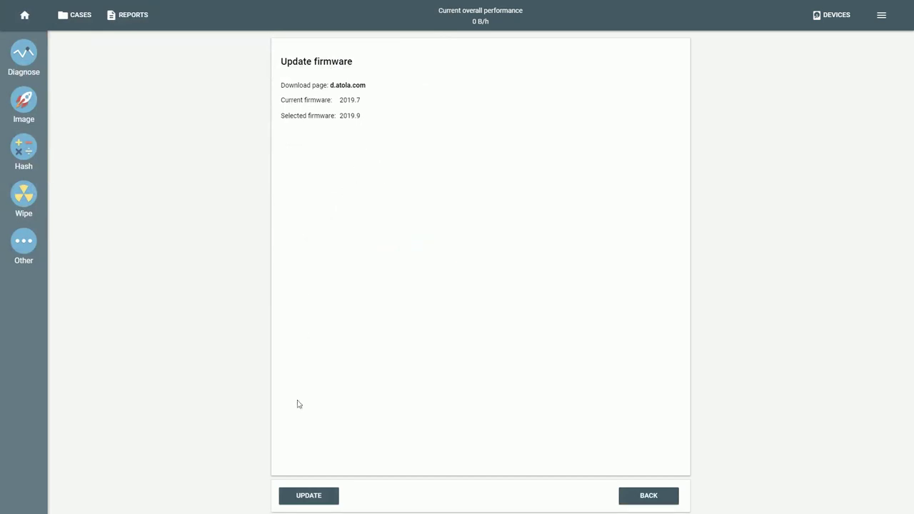
Run the update to the selected firmware, view the newest Firmware updated report and return to the home page.
click(310, 496)
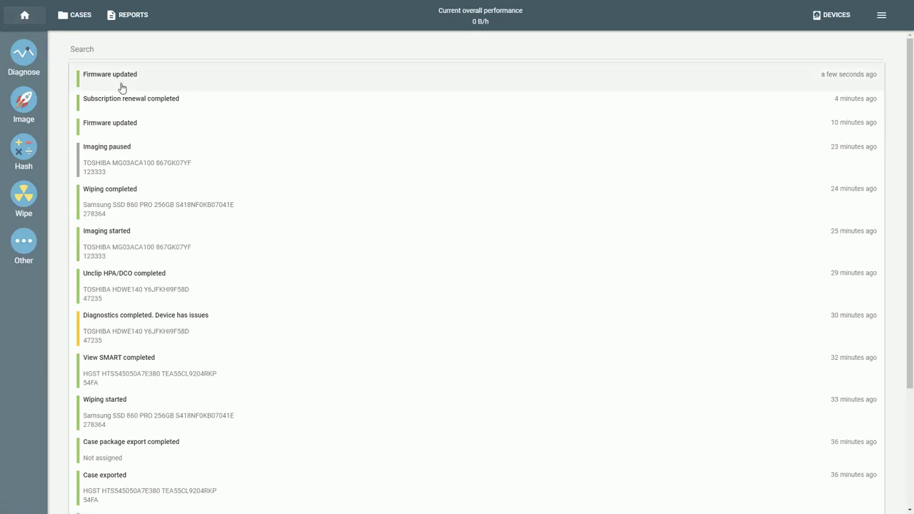
click(120, 84)
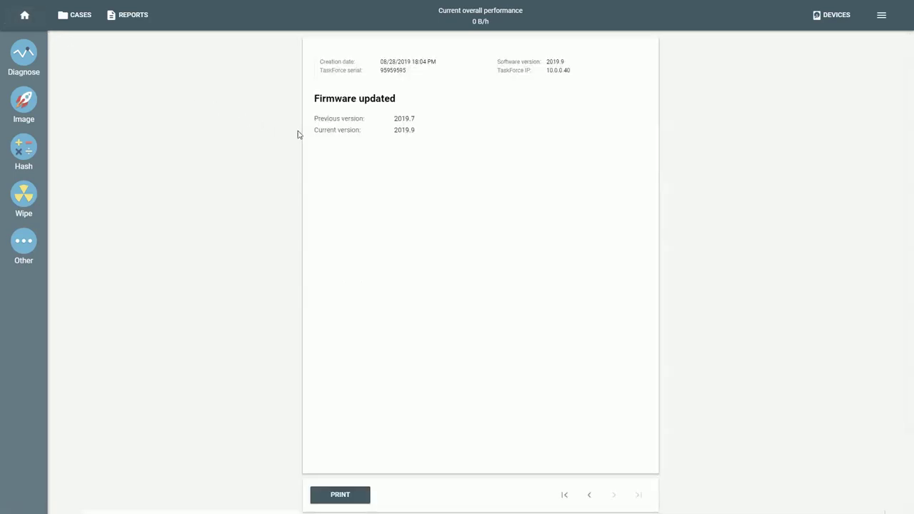
click(26, 17)
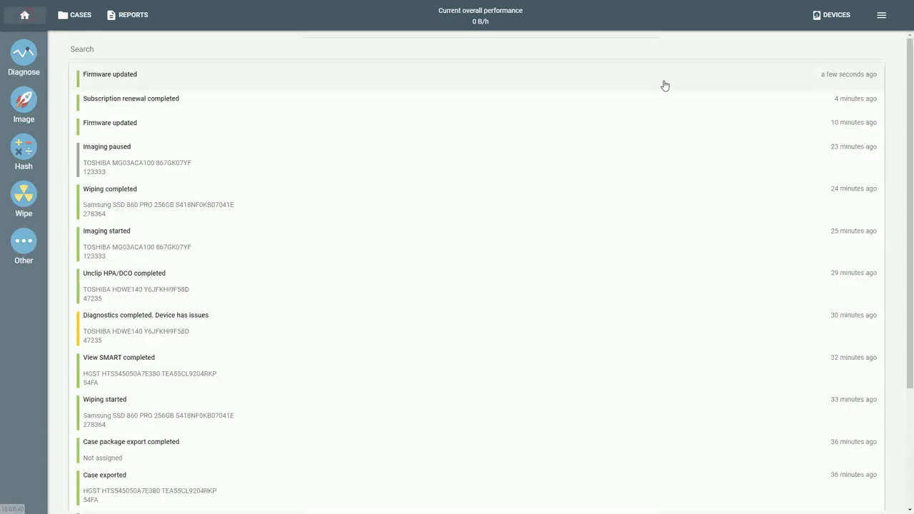
Open the activation status, highlight the row with the subscription end date and open the subscription extension.
click(877, 20)
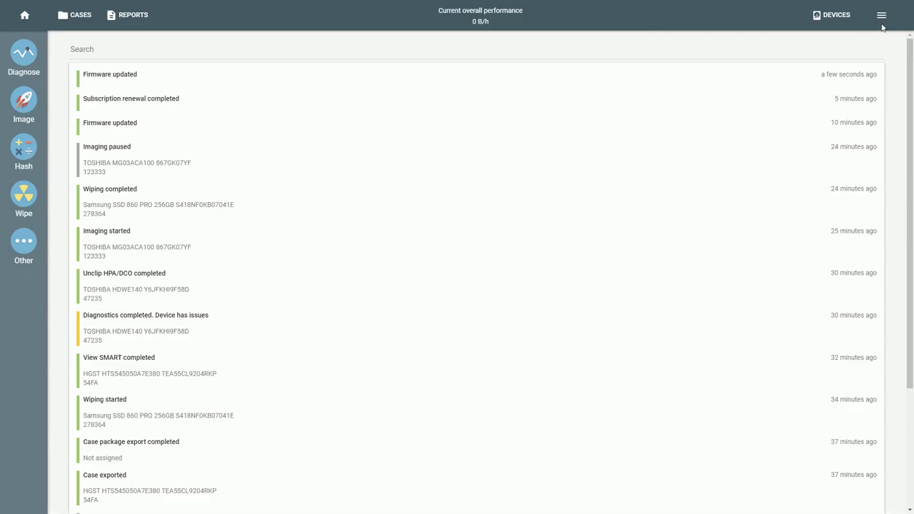
click(881, 15)
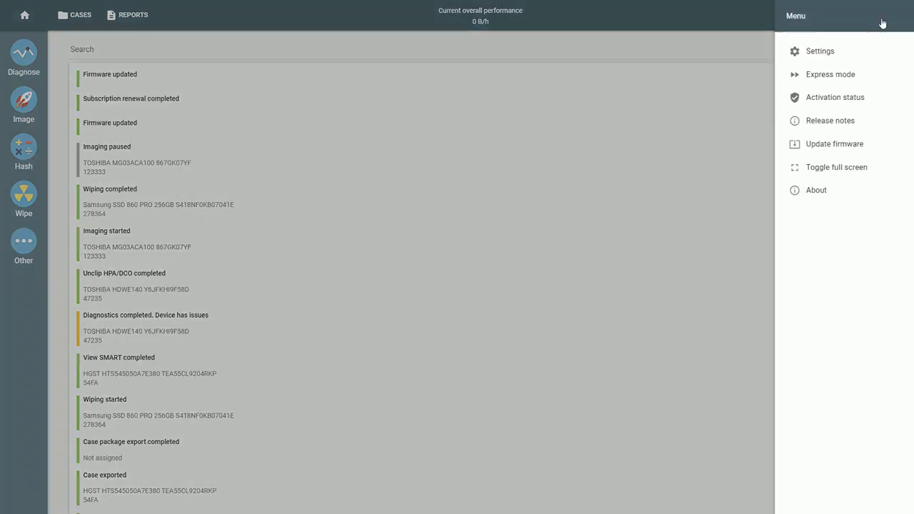
click(847, 98)
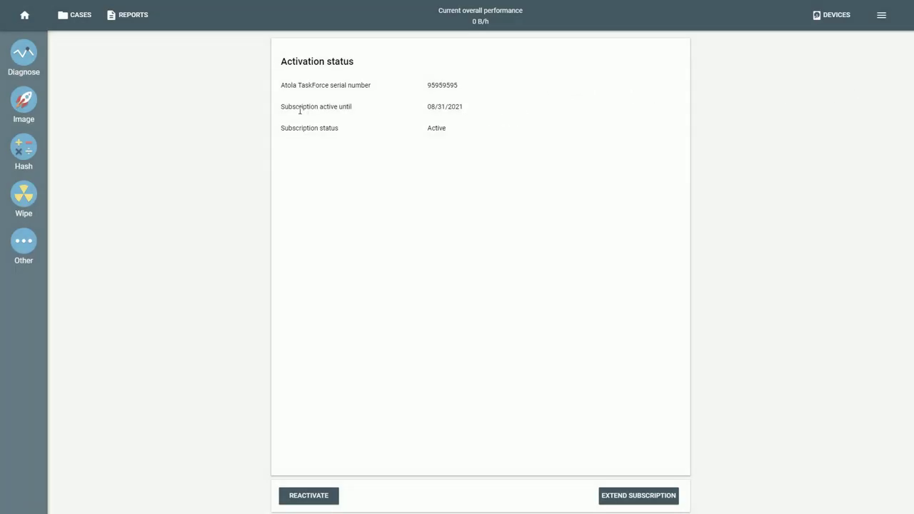
drag(282, 107, 471, 110)
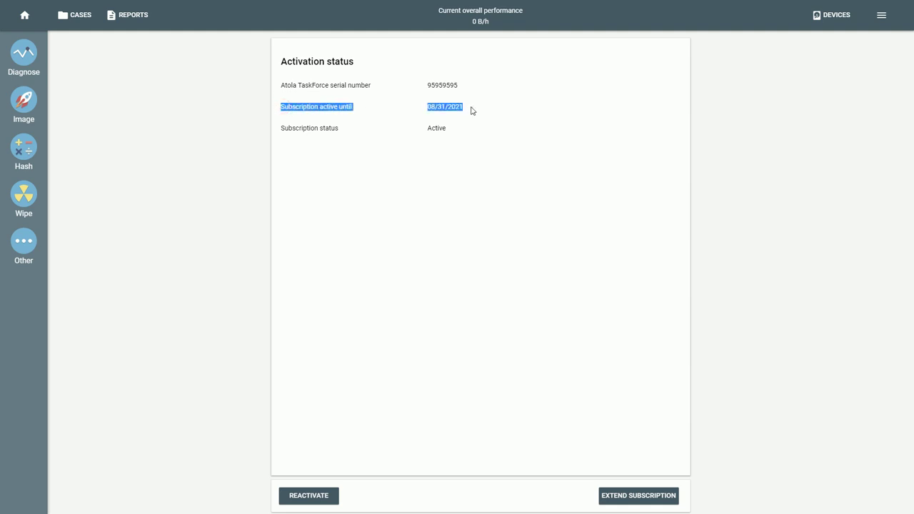
click(471, 110)
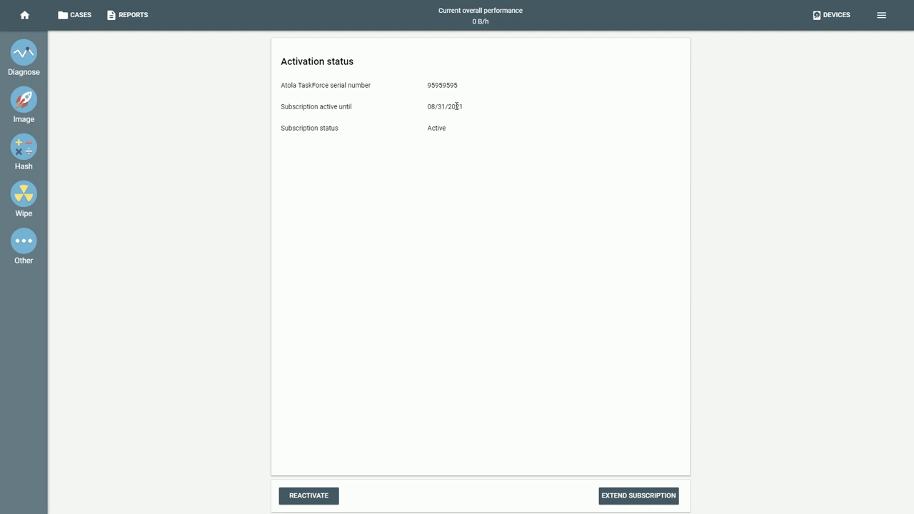
click(639, 497)
Switch to Firefox, close the firmware downloads page, and view the Extend Subscription and Lifetime Warranty pages for TaskForce.
key(alt+Tab)
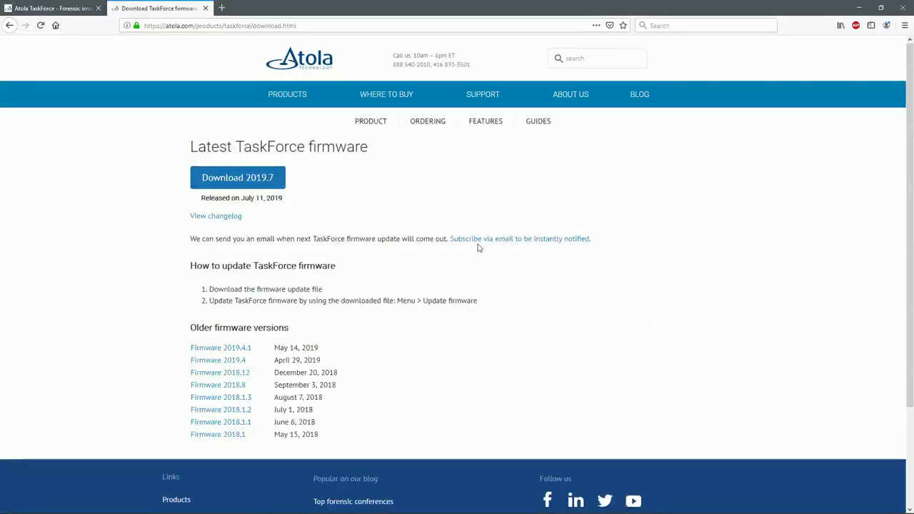
key(ctrl+w)
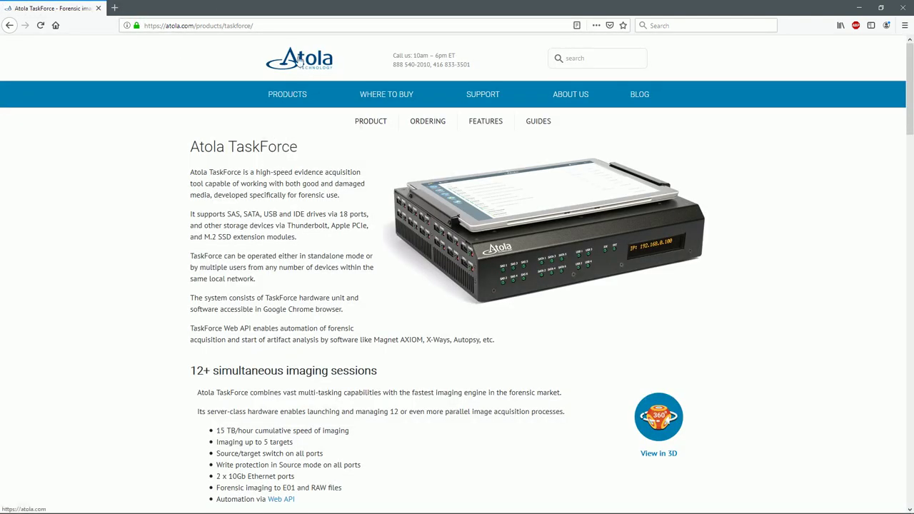
mouse_move(372, 124)
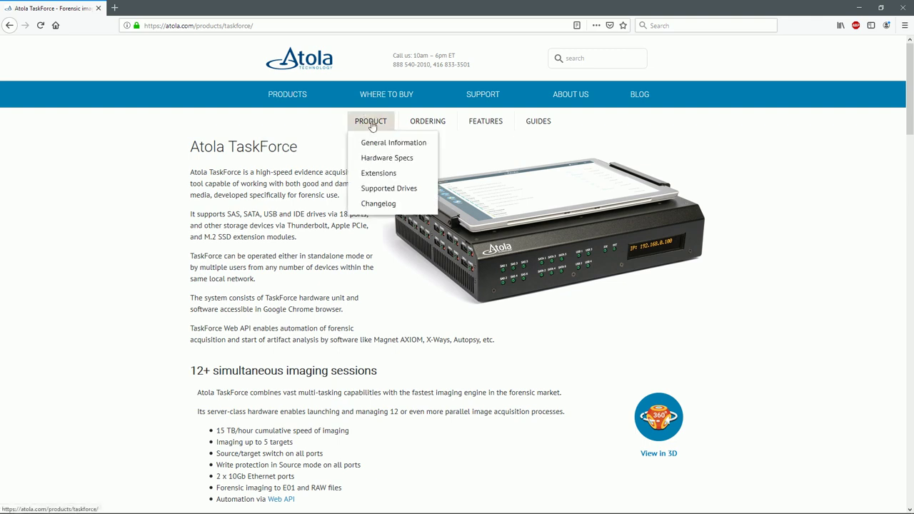
mouse_move(421, 122)
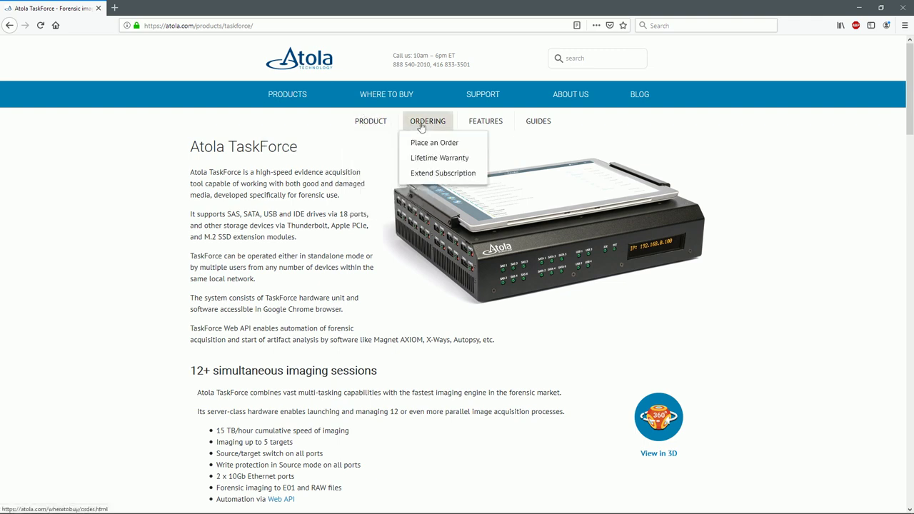
click(429, 178)
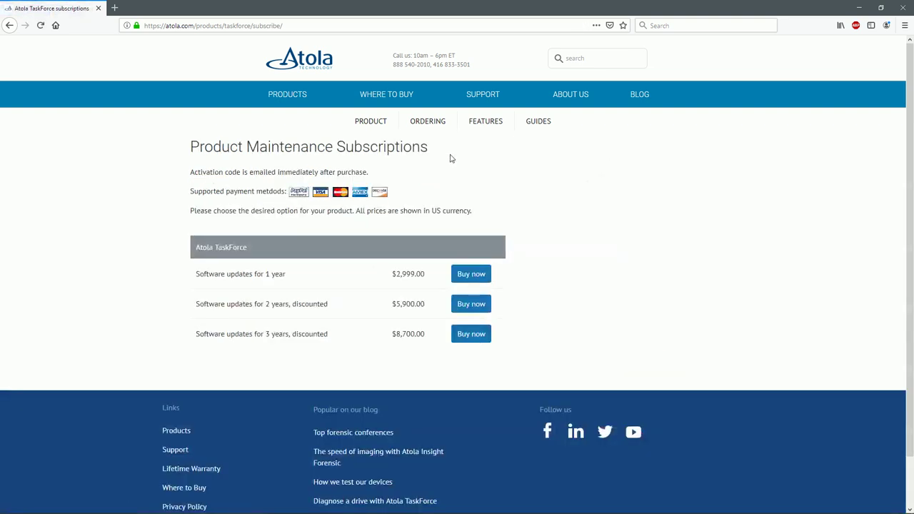
mouse_move(428, 125)
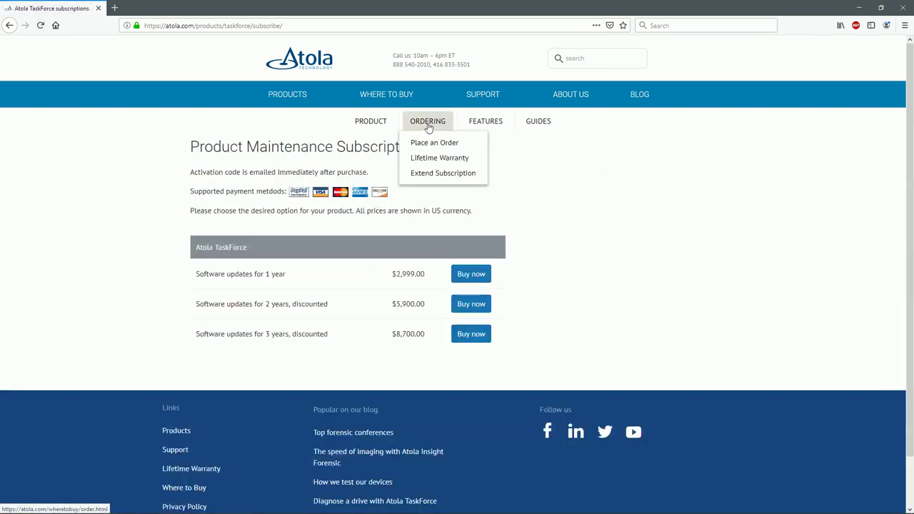
click(405, 164)
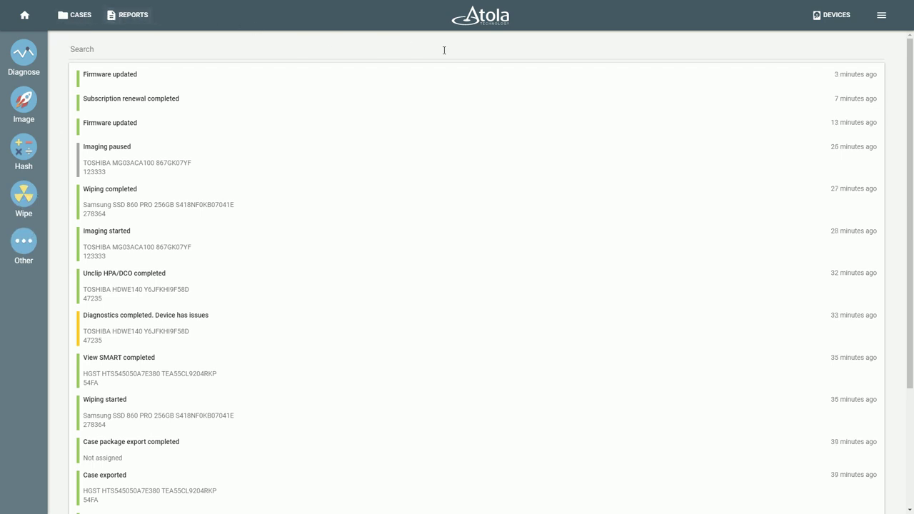
Switch back to TaskForce and open the About page to check the version, release date and build number.
click(881, 15)
click(879, 19)
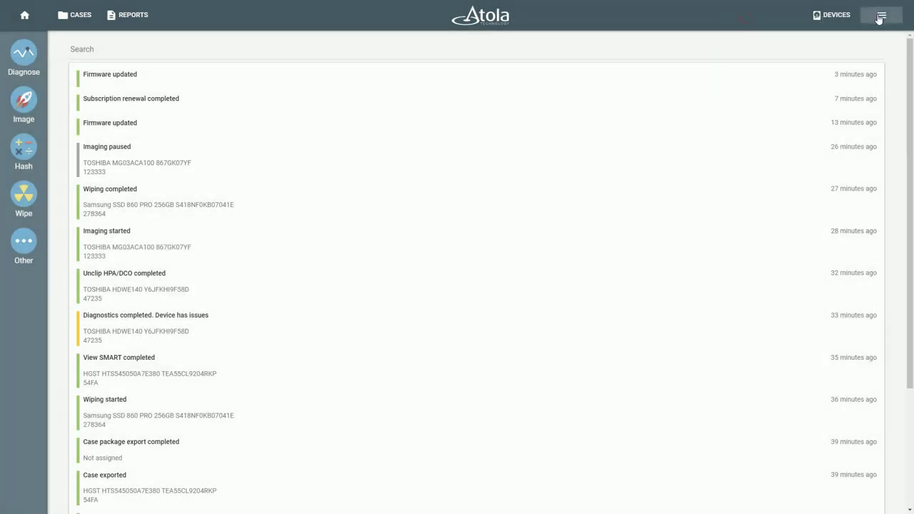
click(804, 191)
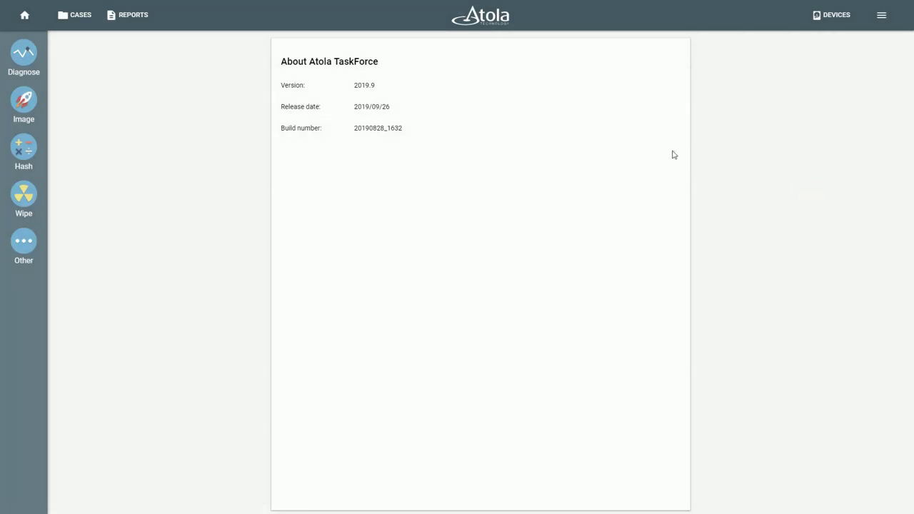
Switch to Firefox, open the Atola TaskForce Manual from the product guides and look over its list of topics.
key(alt+Tab)
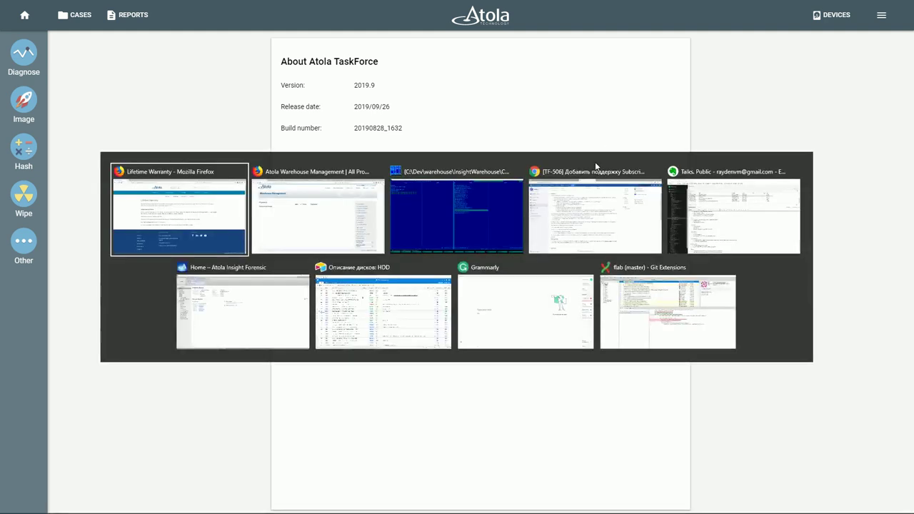
click(320, 299)
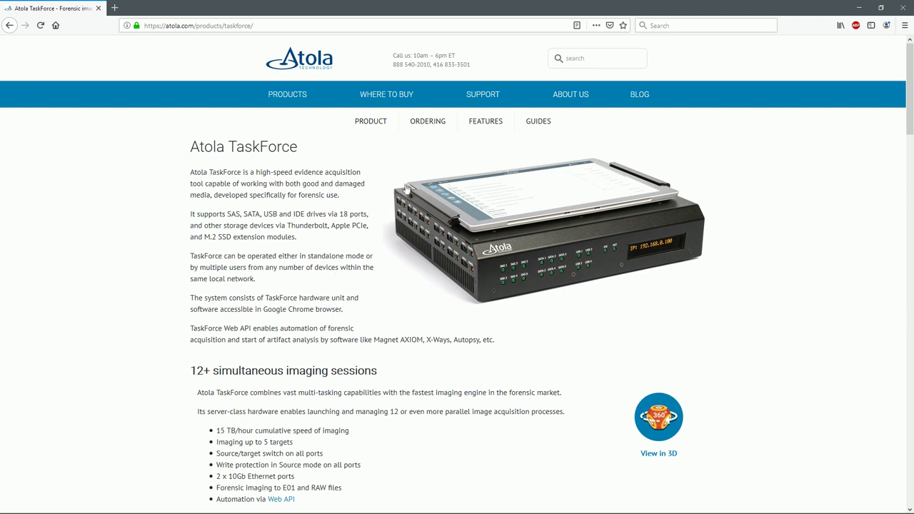
mouse_move(538, 124)
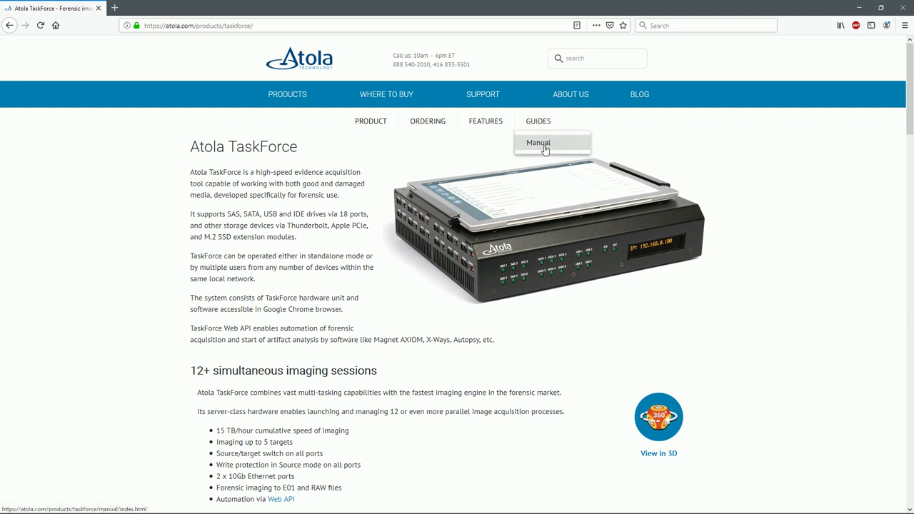
click(545, 147)
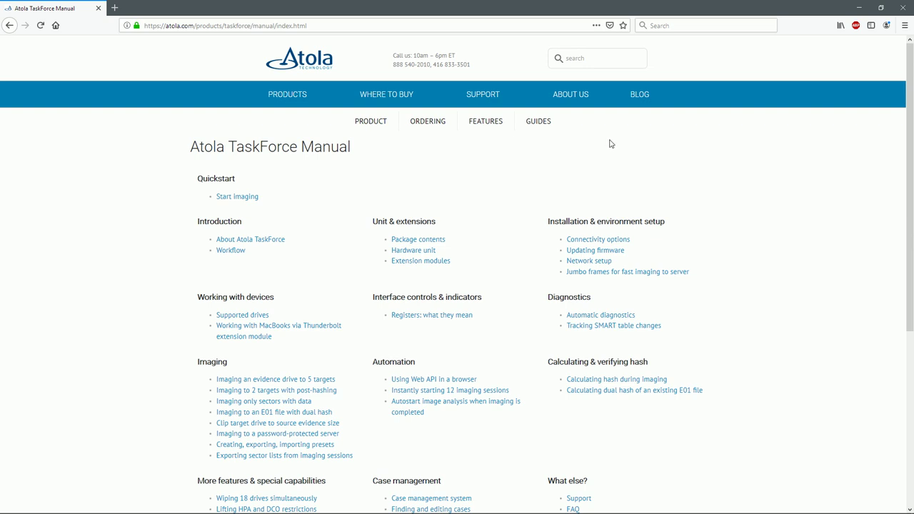
scroll(611, 143, down, 1)
scroll(610, 143, down, 1)
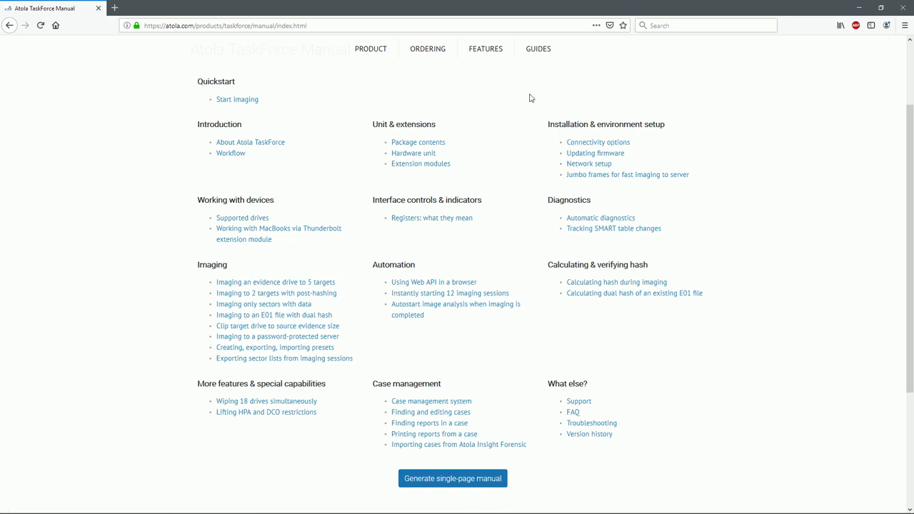
Read the manual's Network setup guide, including the DHCP switch and jumbo frame instructions, and return to the manual index.
click(598, 165)
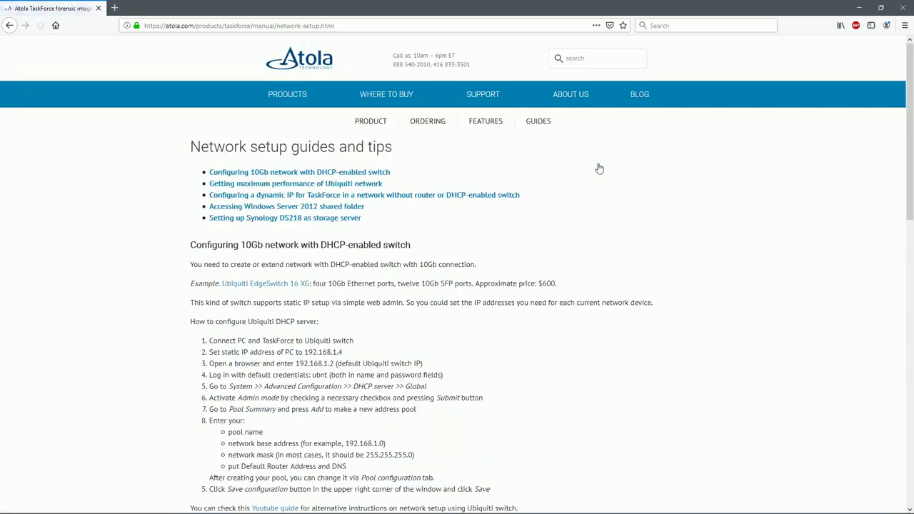
scroll(585, 169, down, 1)
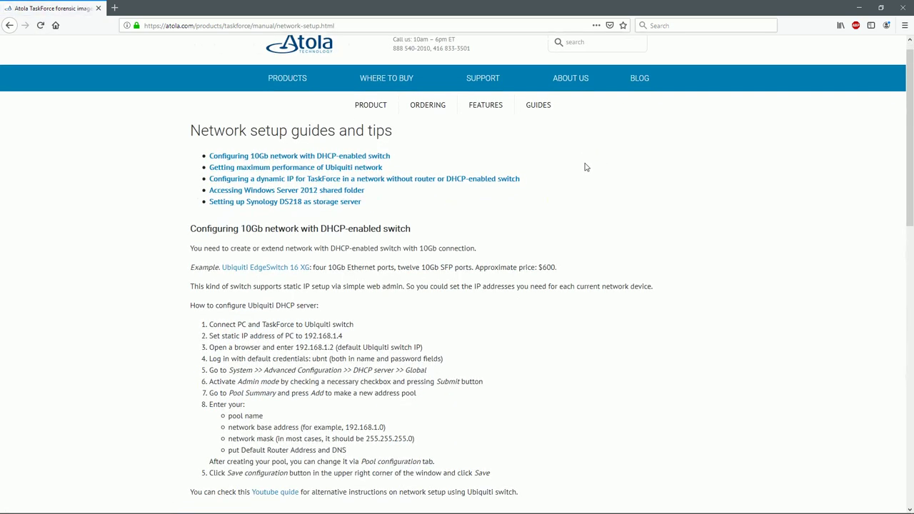
scroll(584, 165, down, 3)
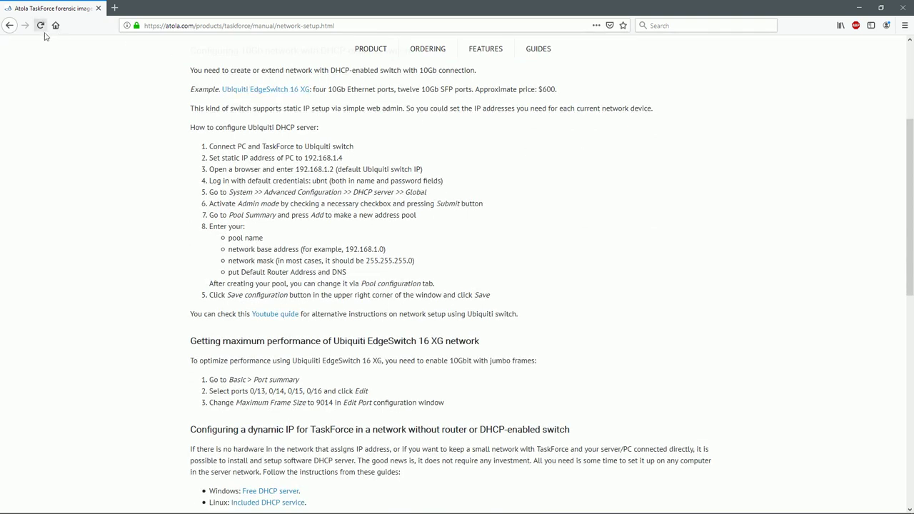
click(10, 26)
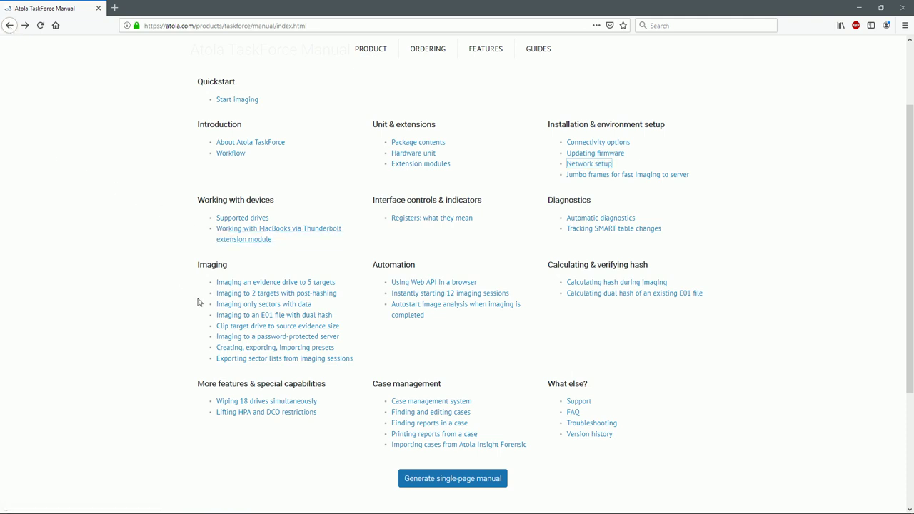
Read the manual's guide on imaging to a password-protected server, through the server connection login instructions, and return to the manual index.
click(235, 338)
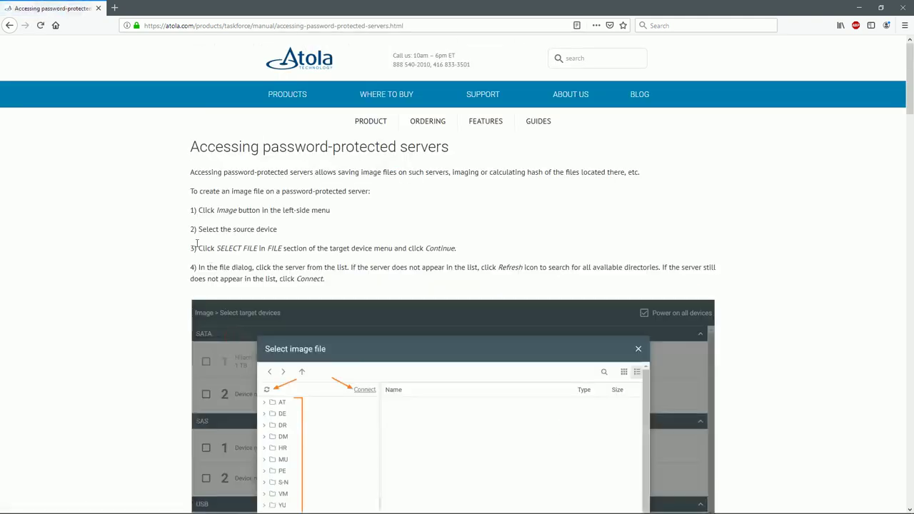
scroll(170, 229, down, 4)
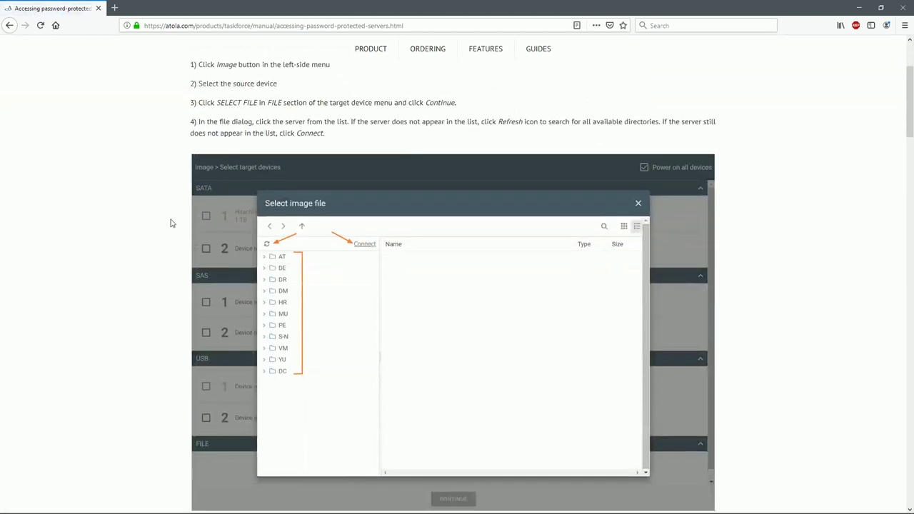
scroll(170, 217, down, 9)
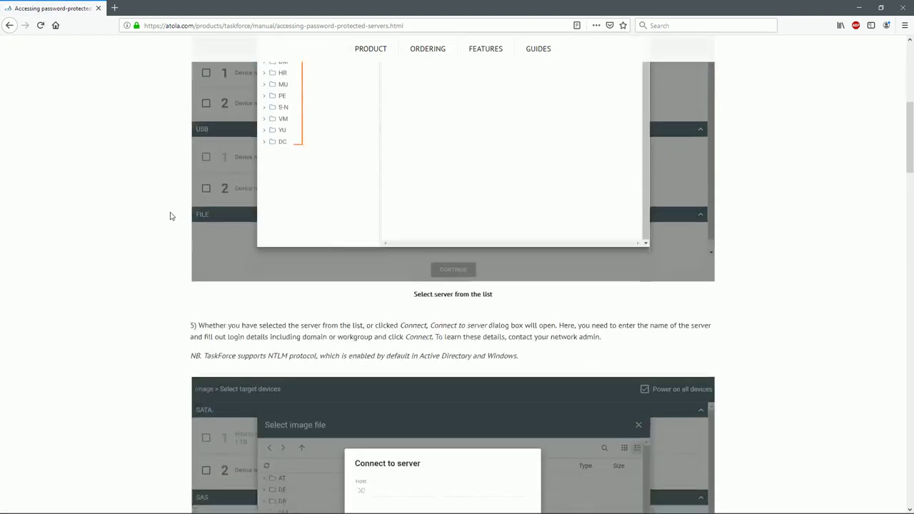
scroll(170, 217, down, 3)
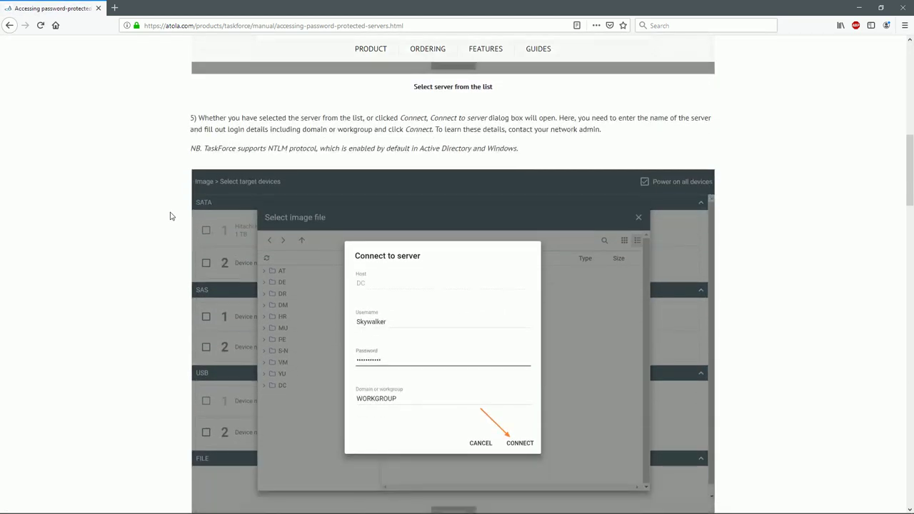
click(10, 26)
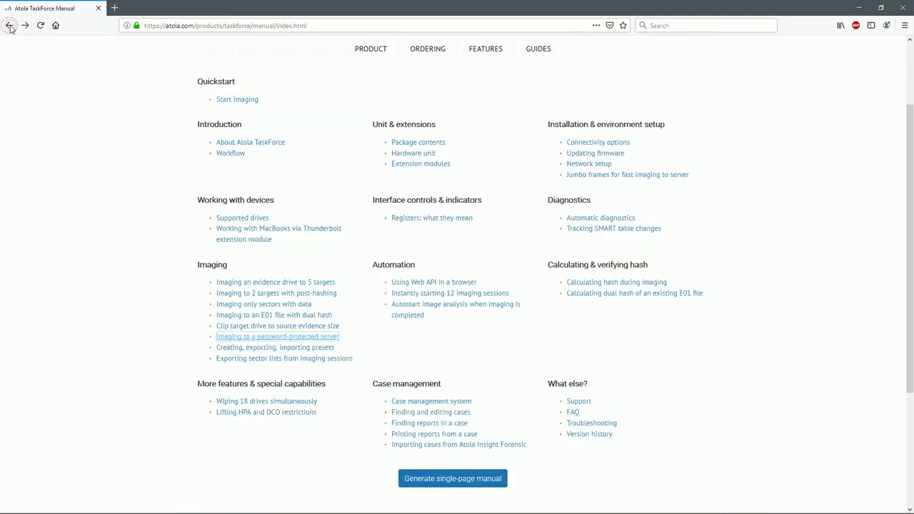
Read the Automation guide on autostarting image analysis when imaging is completed, including its PowerShell script, and return to the manual index.
click(444, 218)
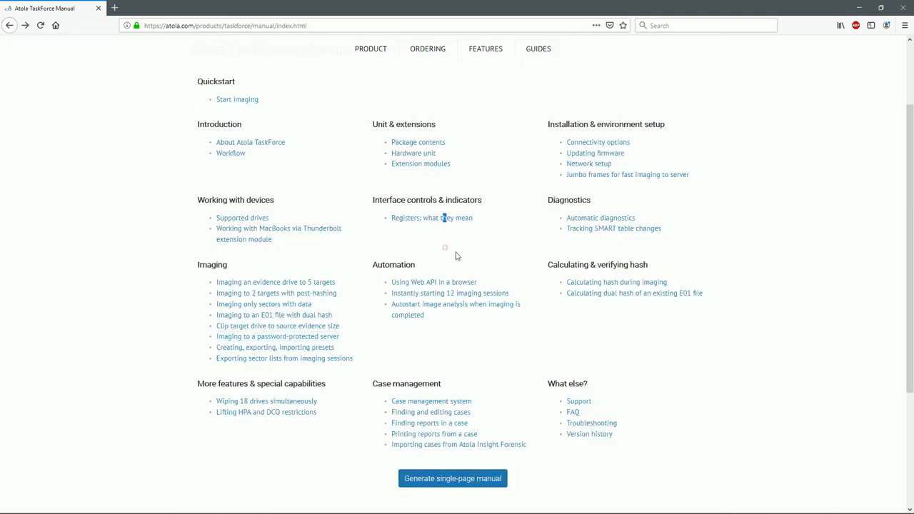
click(456, 307)
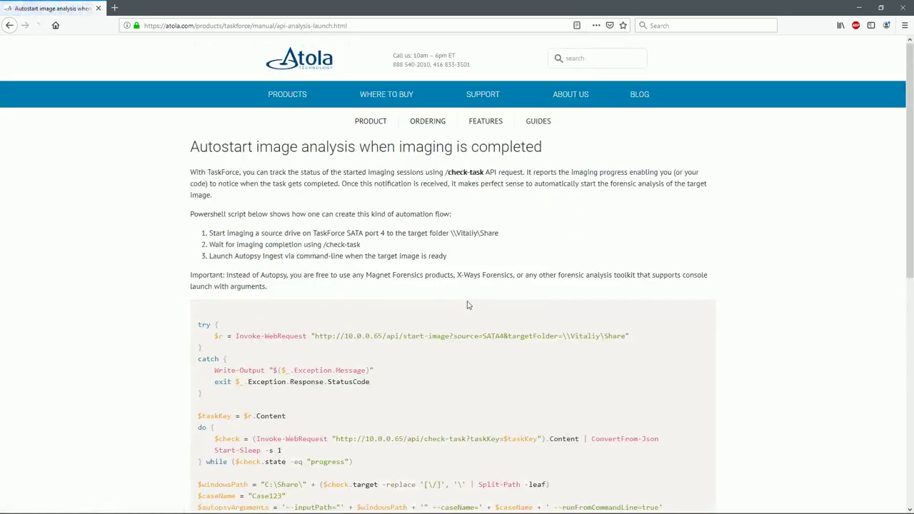
scroll(612, 206, down, 1)
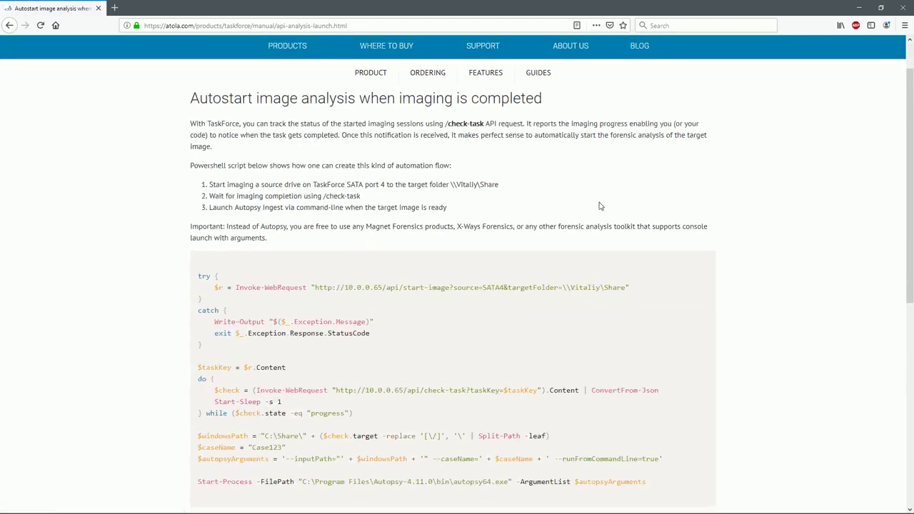
click(10, 26)
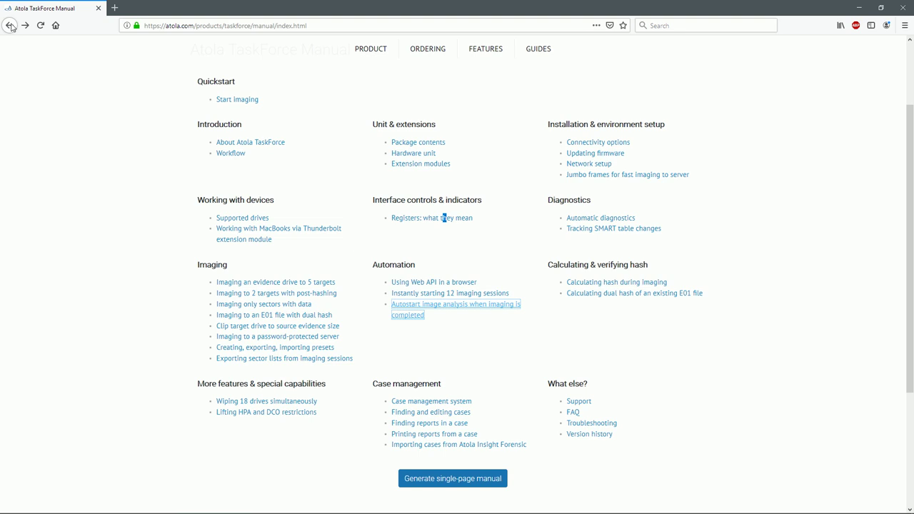